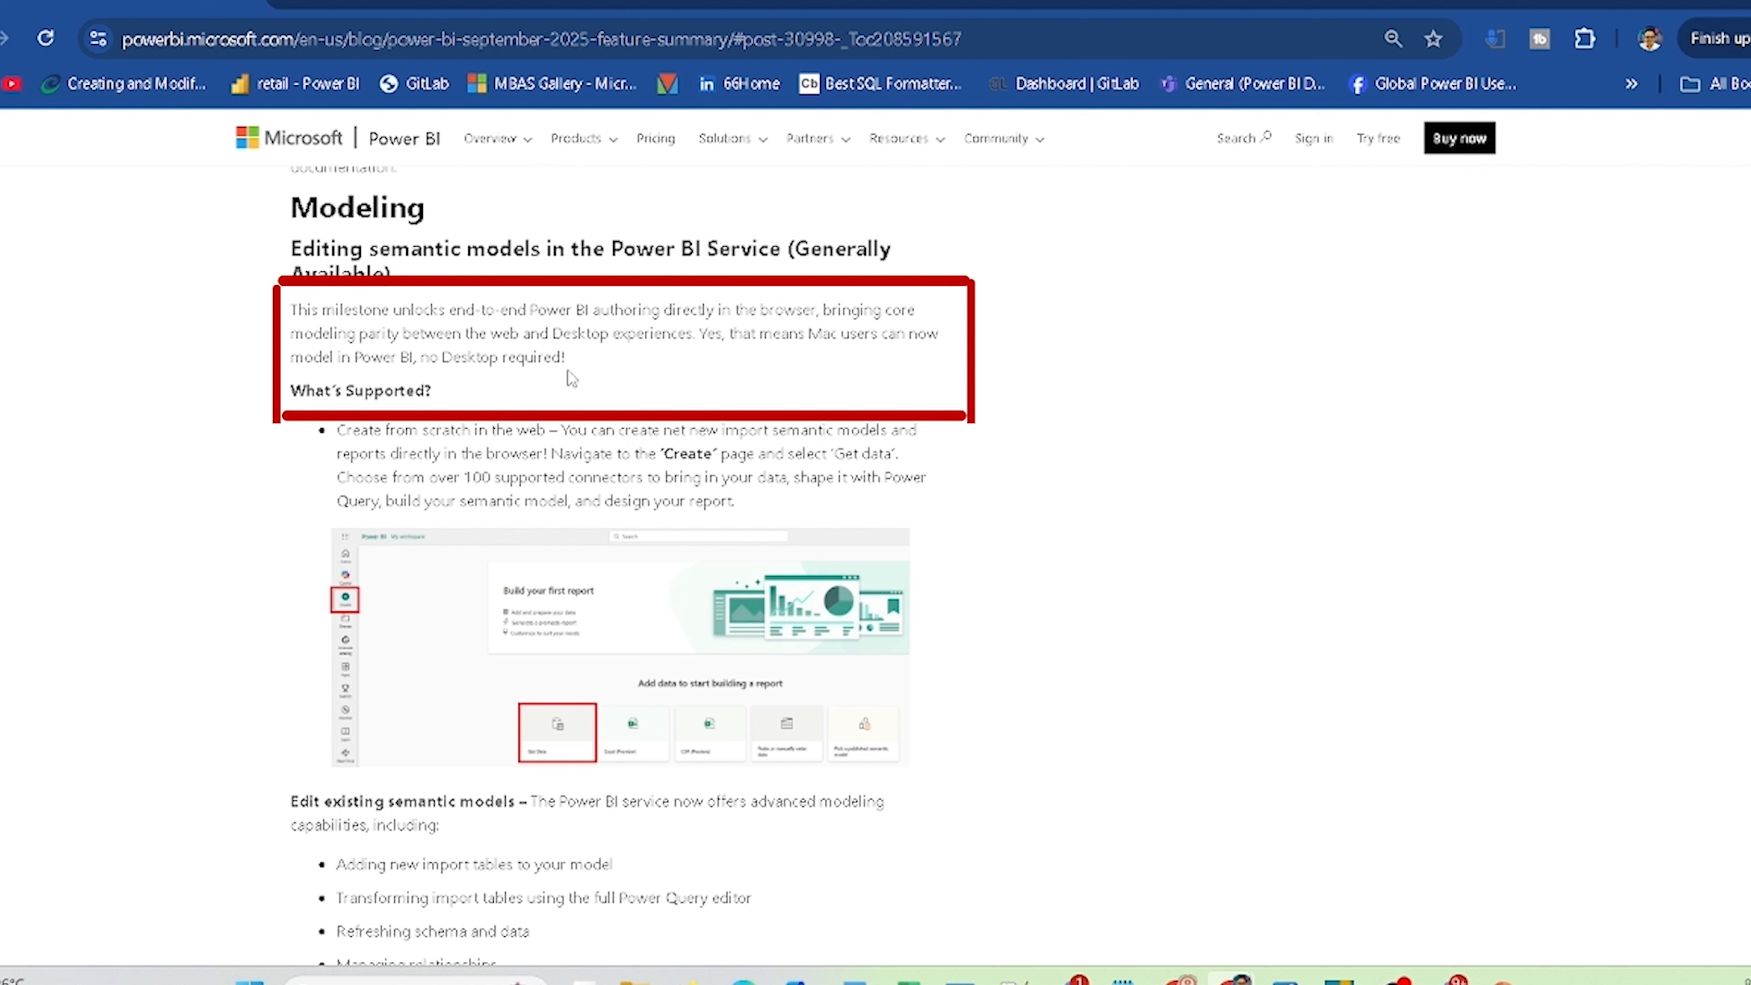
Step: Read the blog section on editing semantic models in the Power BI Service, including the supported modeling capabilities
scroll(577, 378, "down", 2)
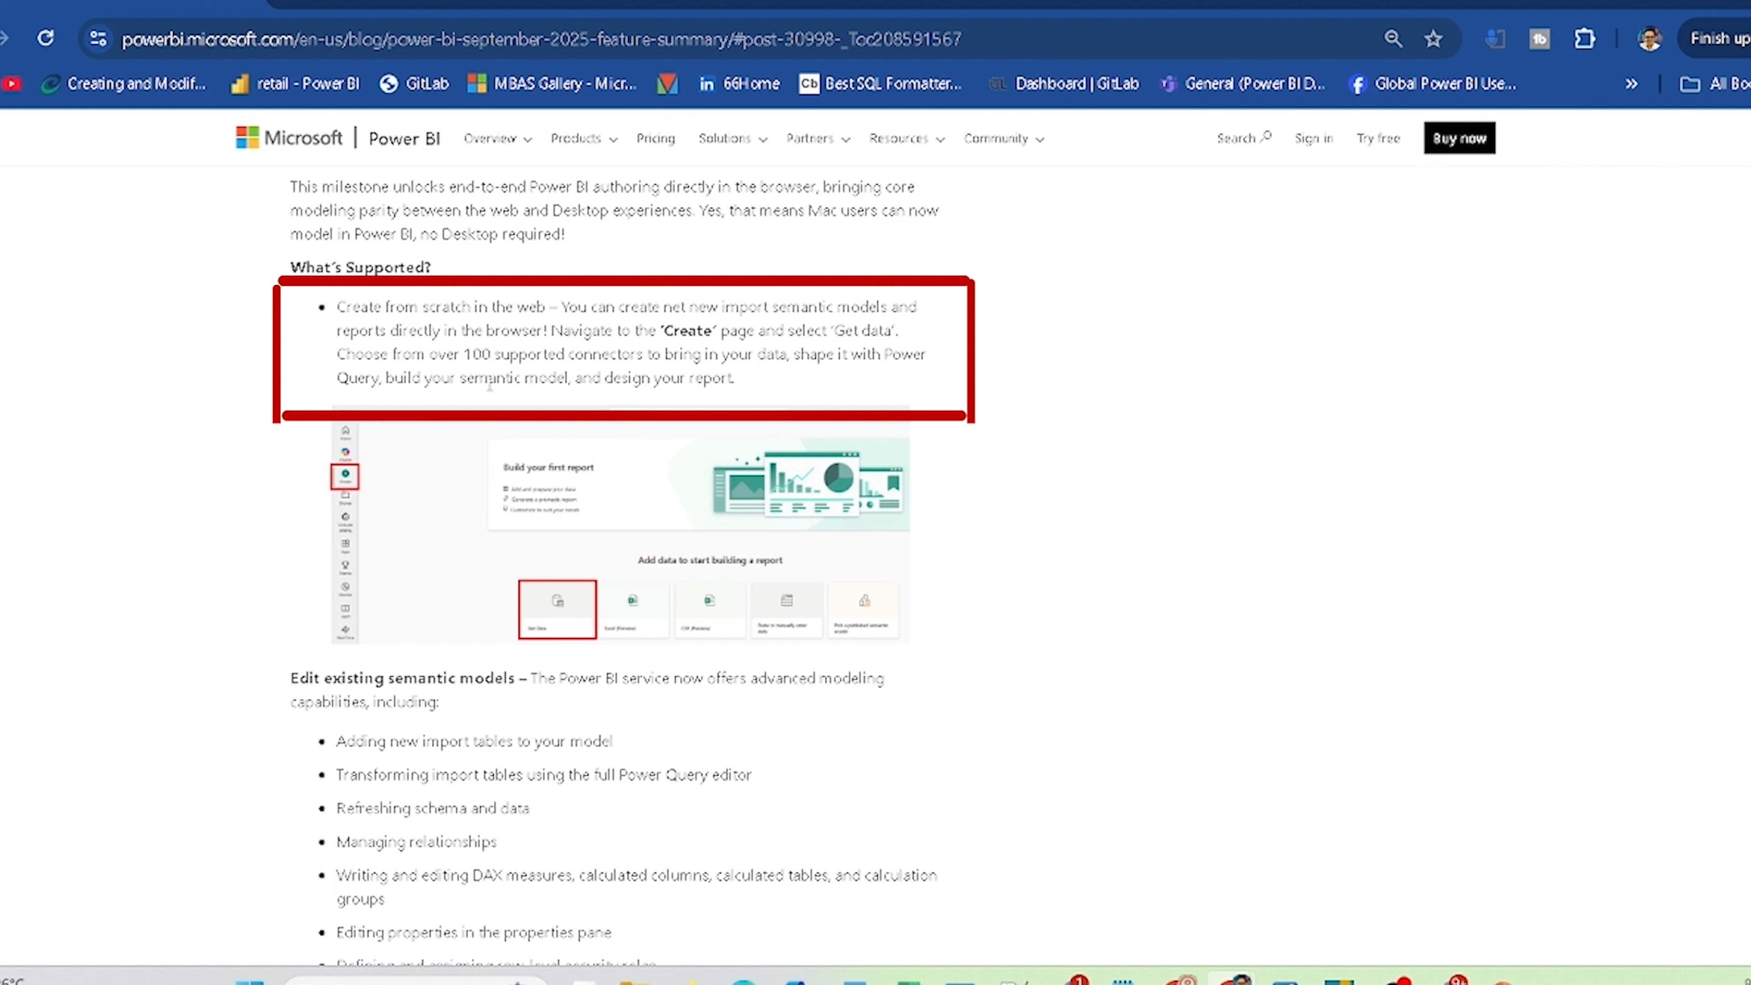
scroll(738, 387, "down", 2)
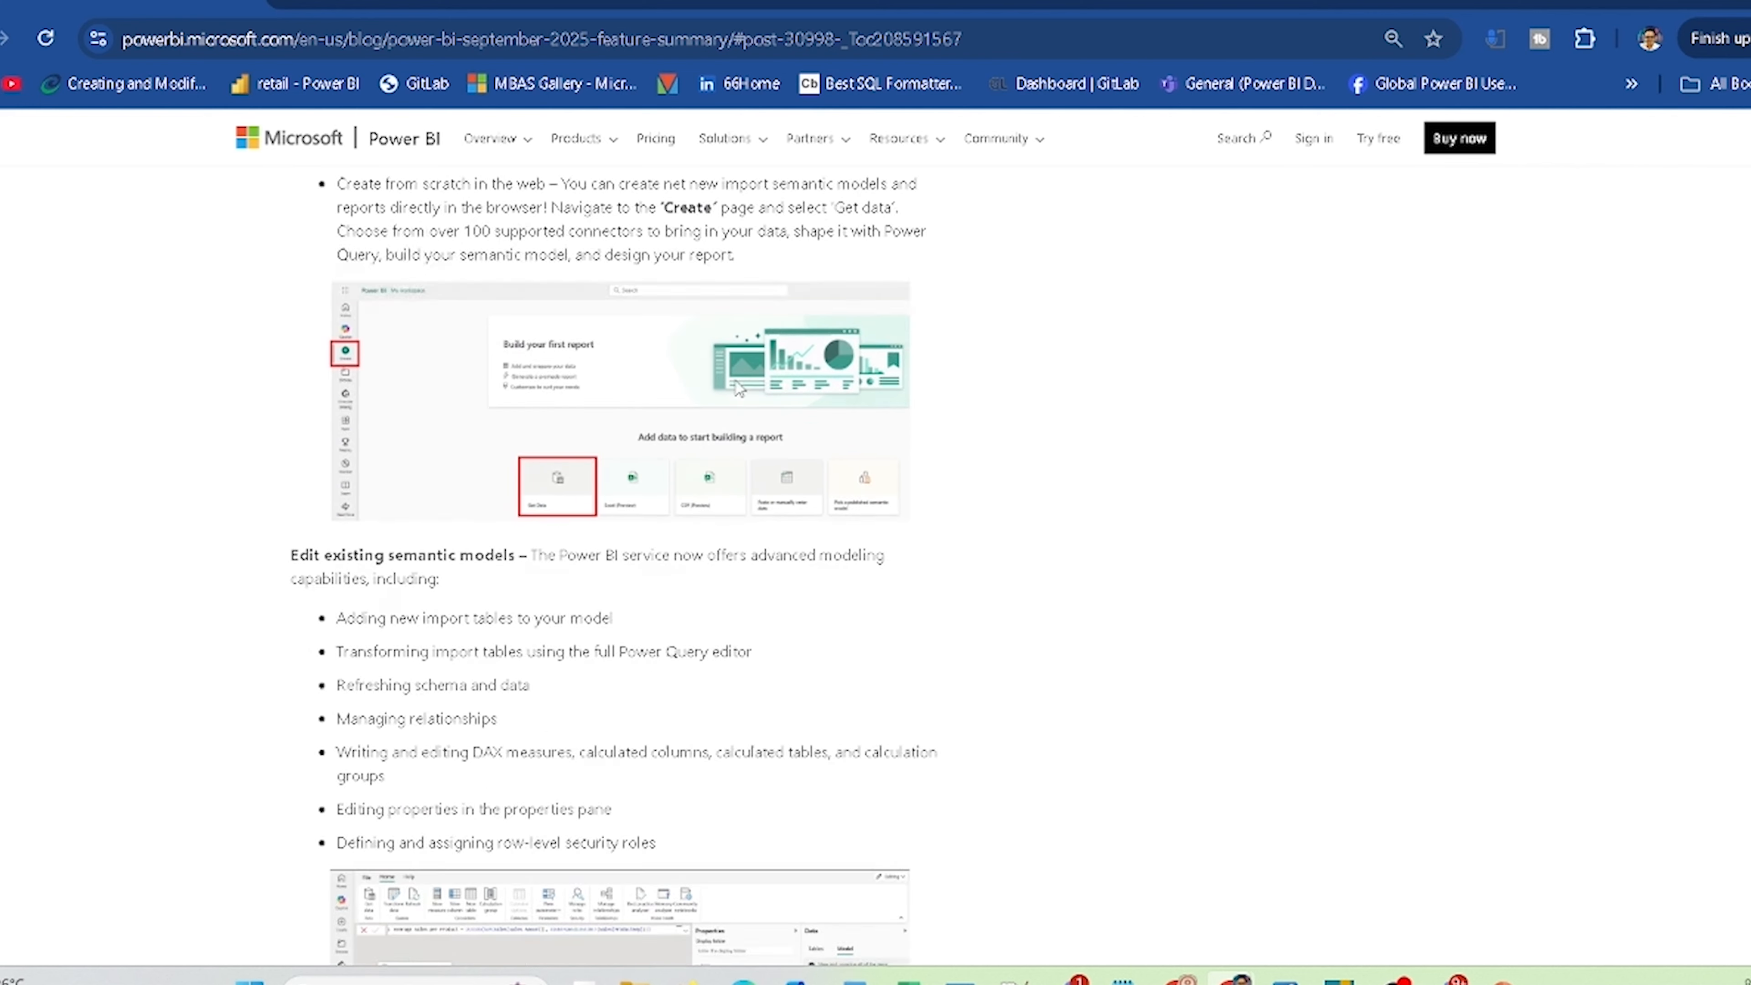
scroll(738, 388, "down", 2)
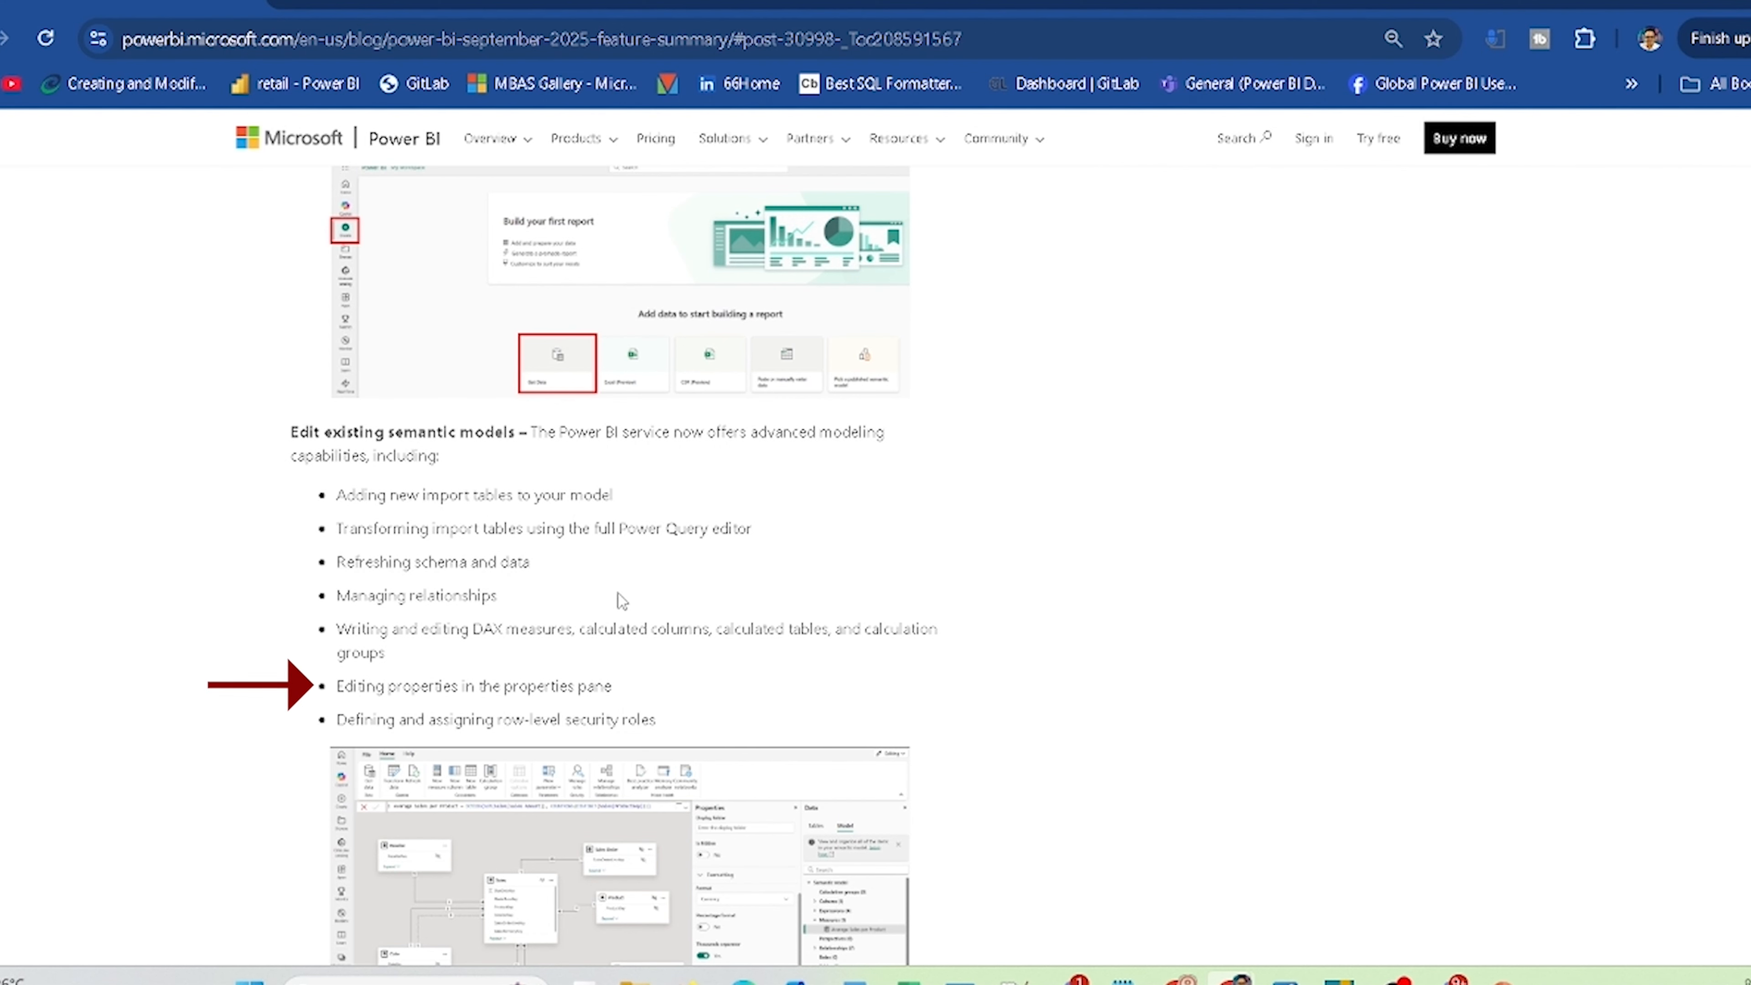
scroll(618, 593, "down", 2)
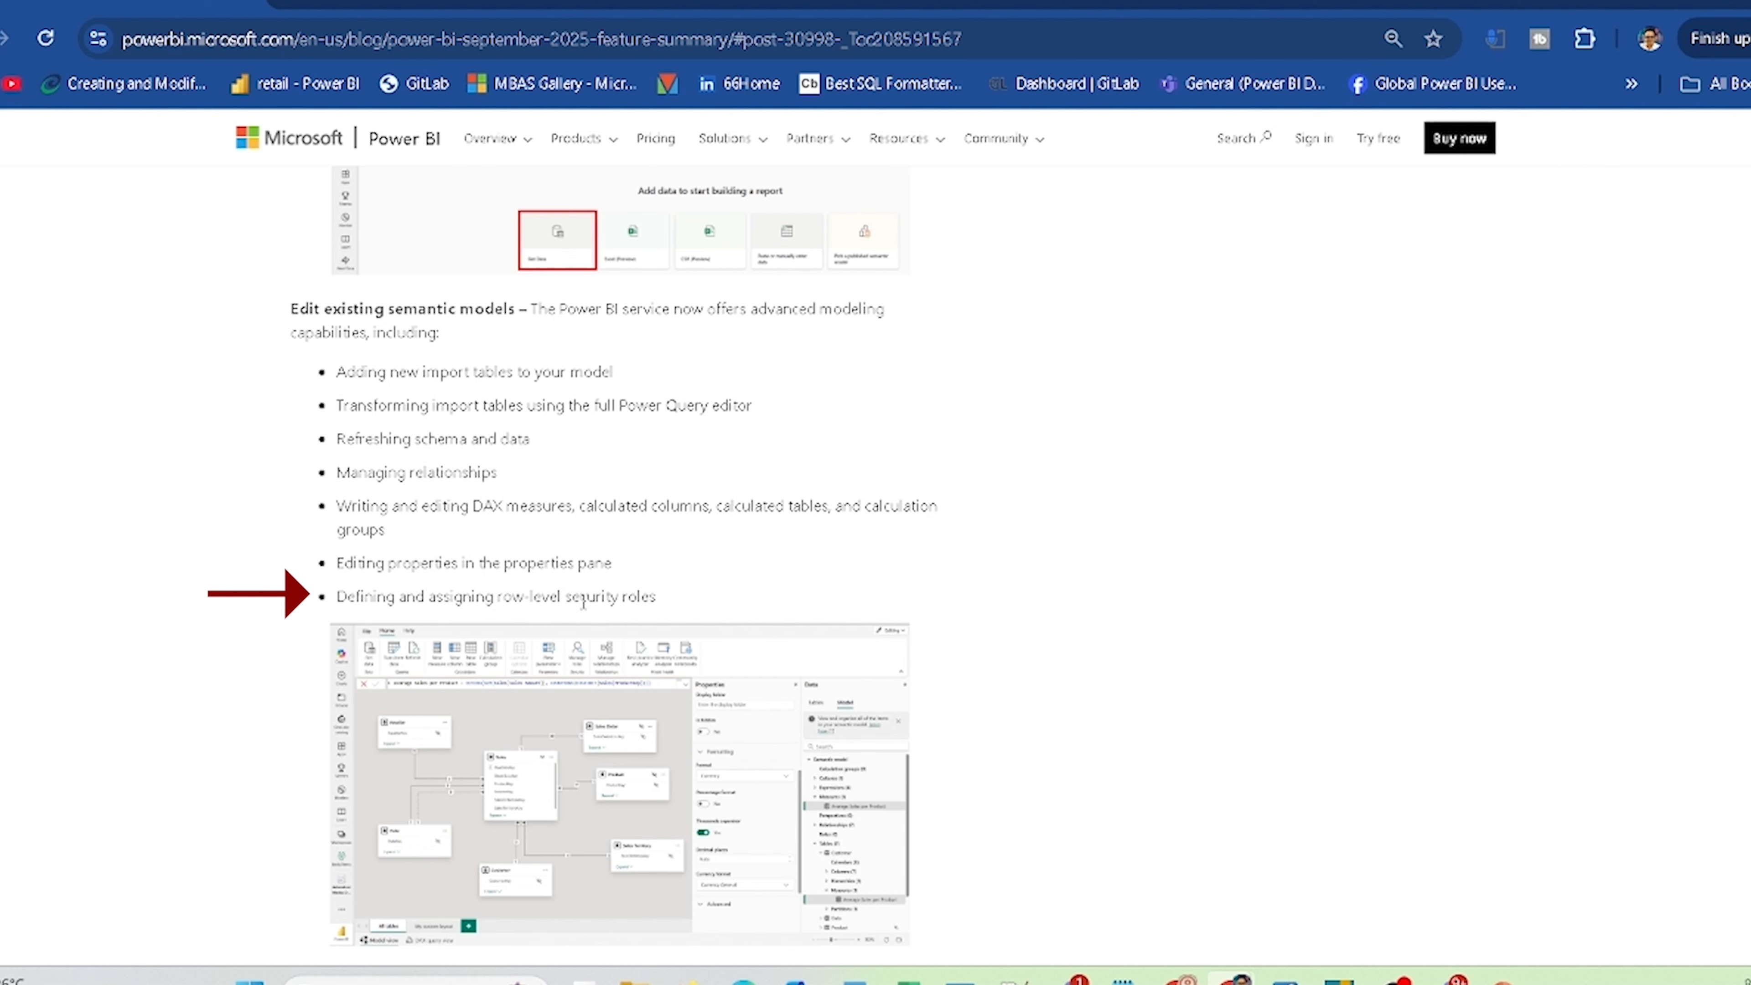
scroll(582, 602, "down", 4)
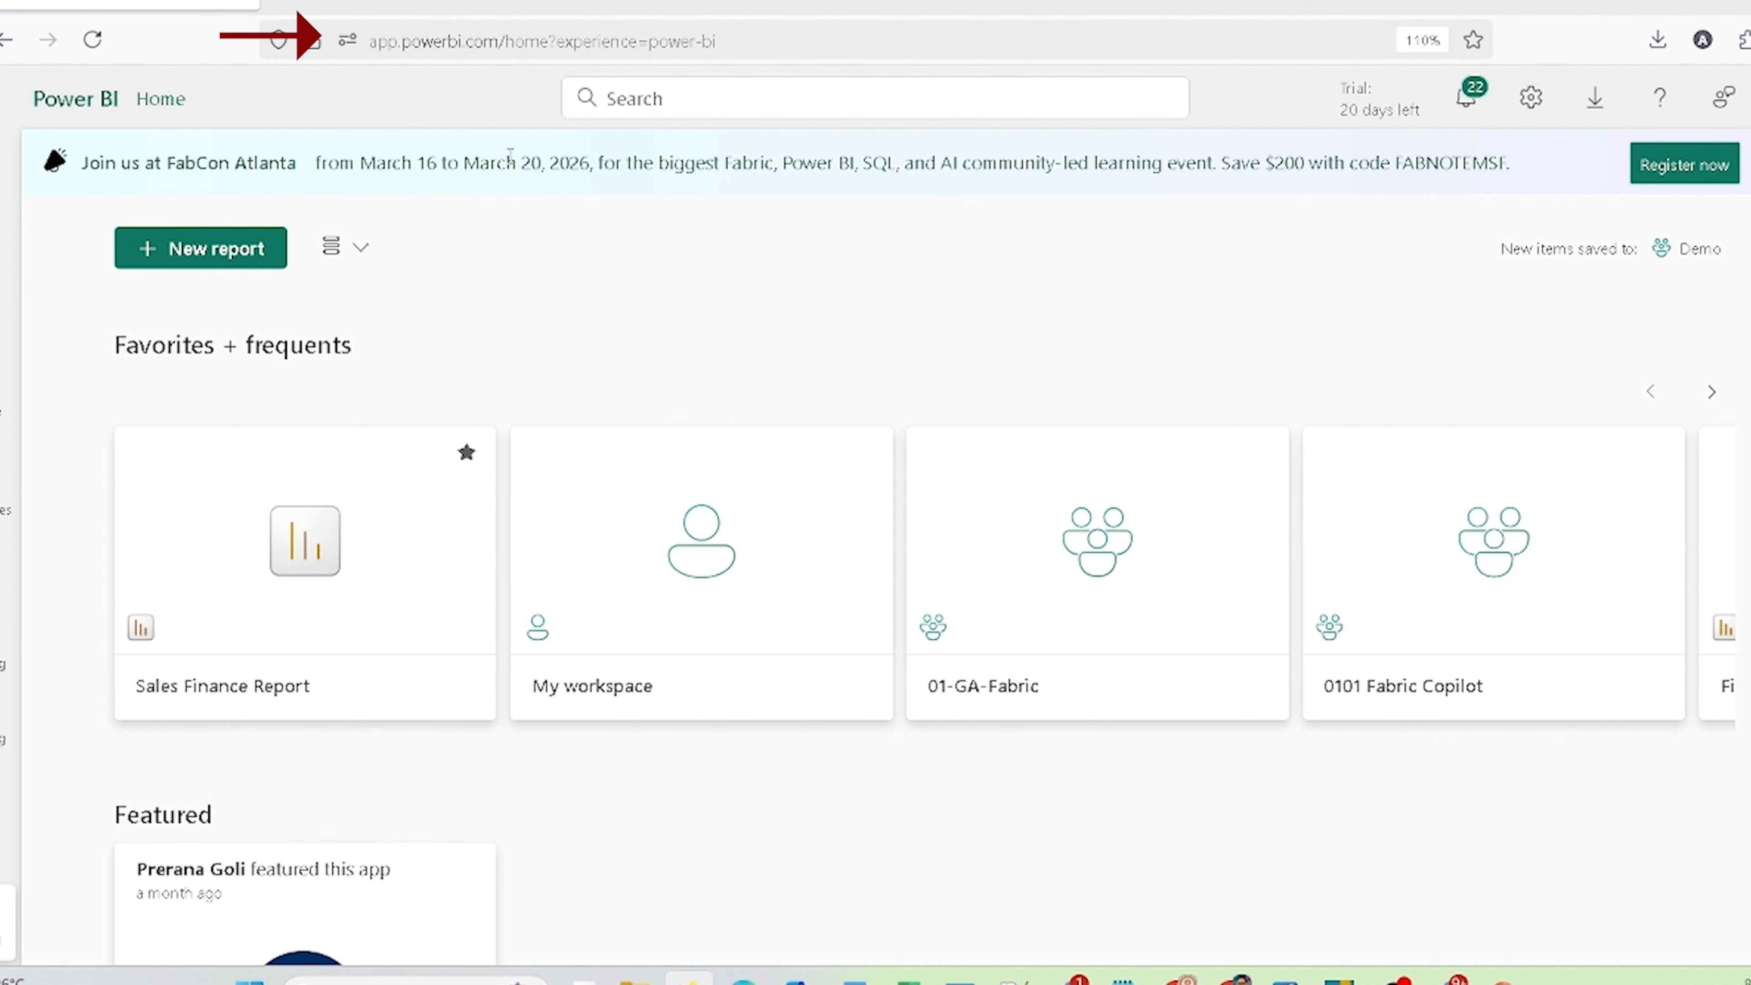
Step: Switch to the Power BI service and start creating a report with Get Data as the source
left_click_drag(356, 21, 512, 61)
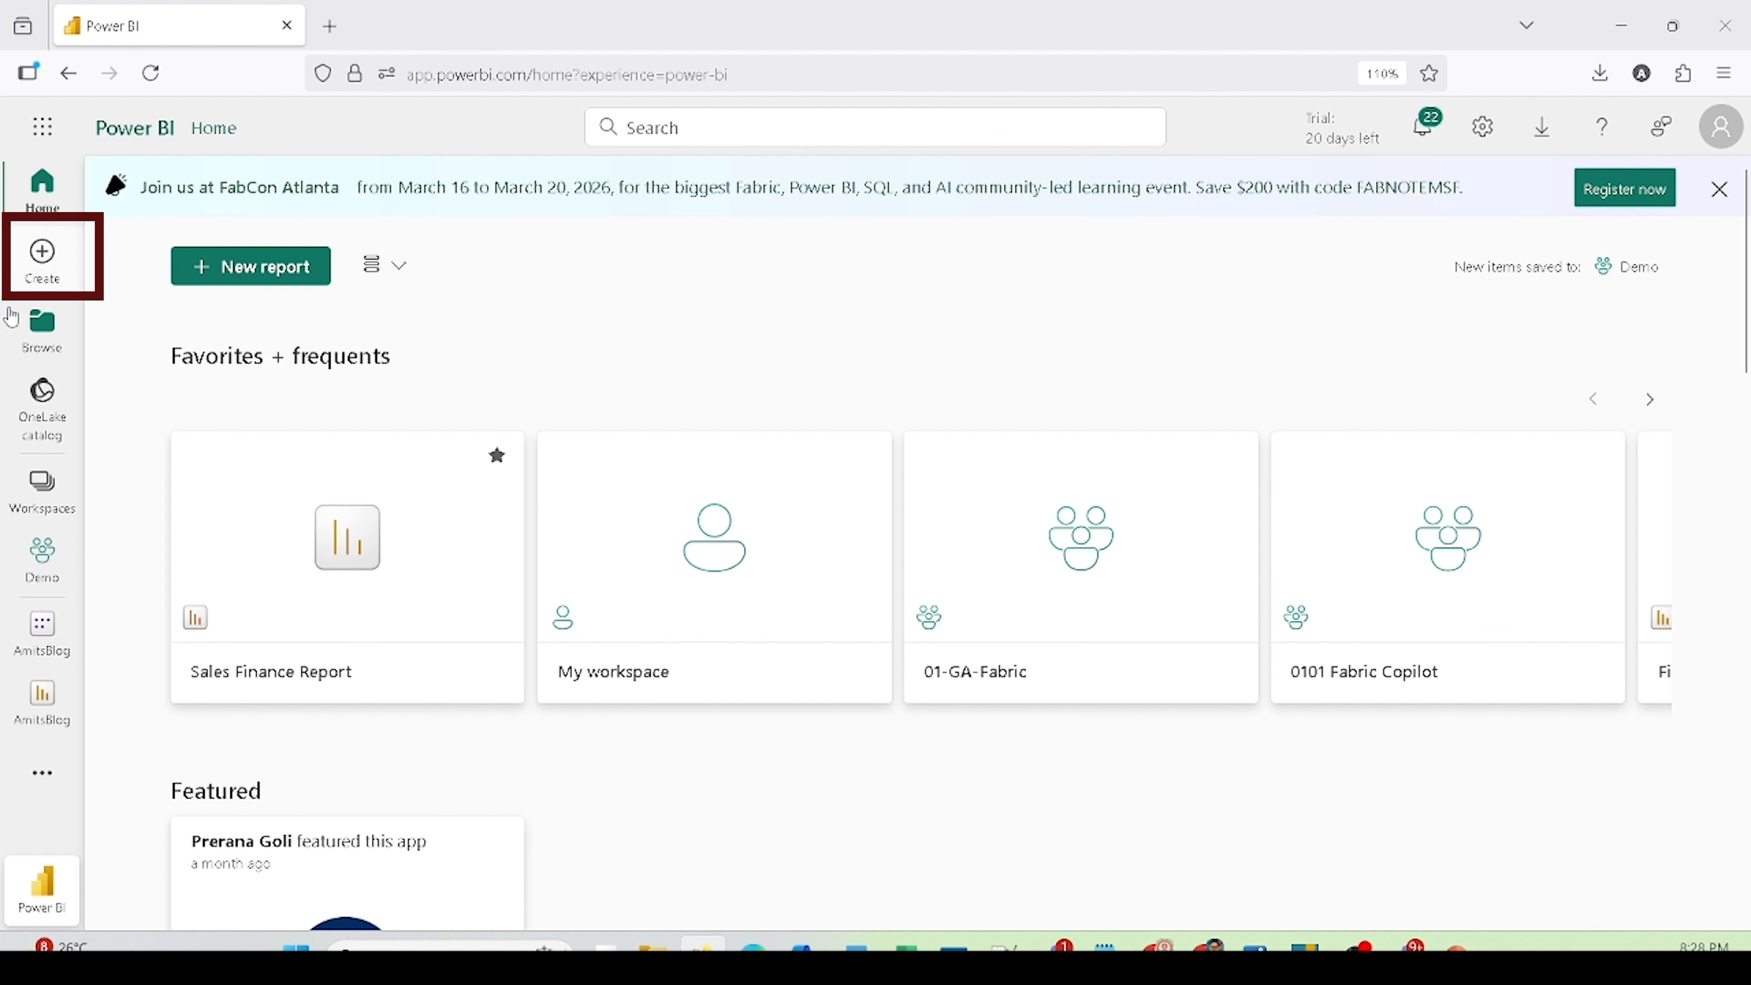
left_click(41, 265)
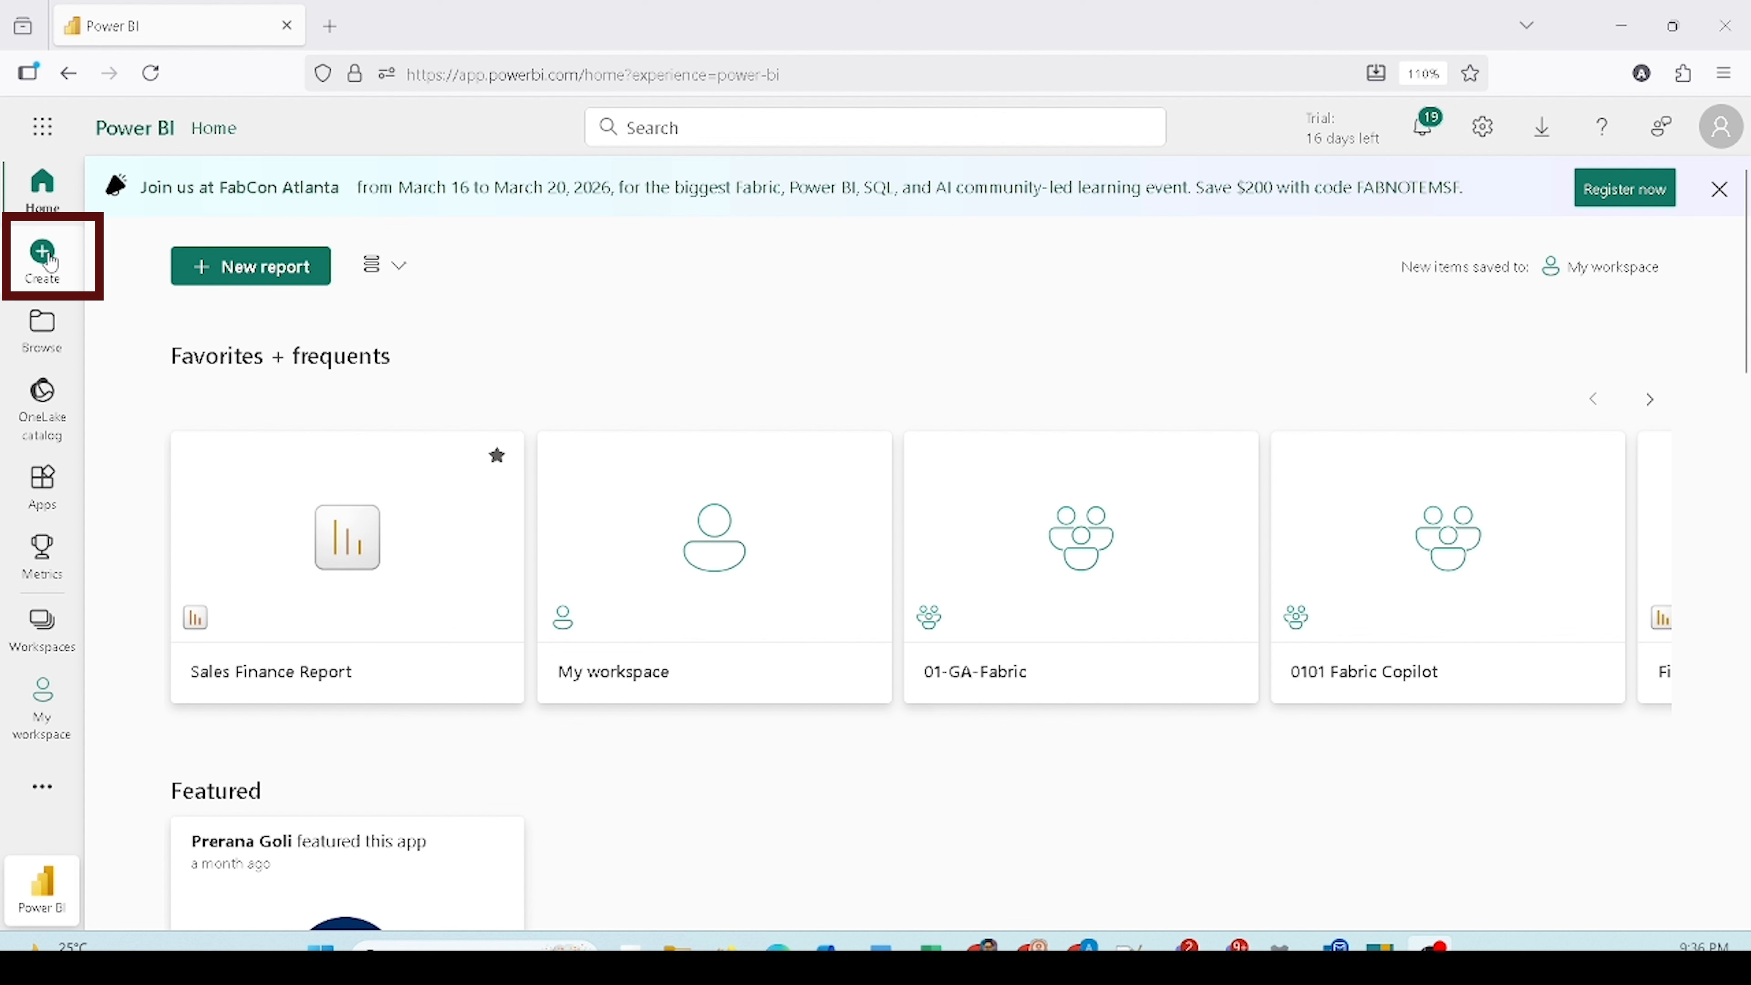
left_click(42, 256)
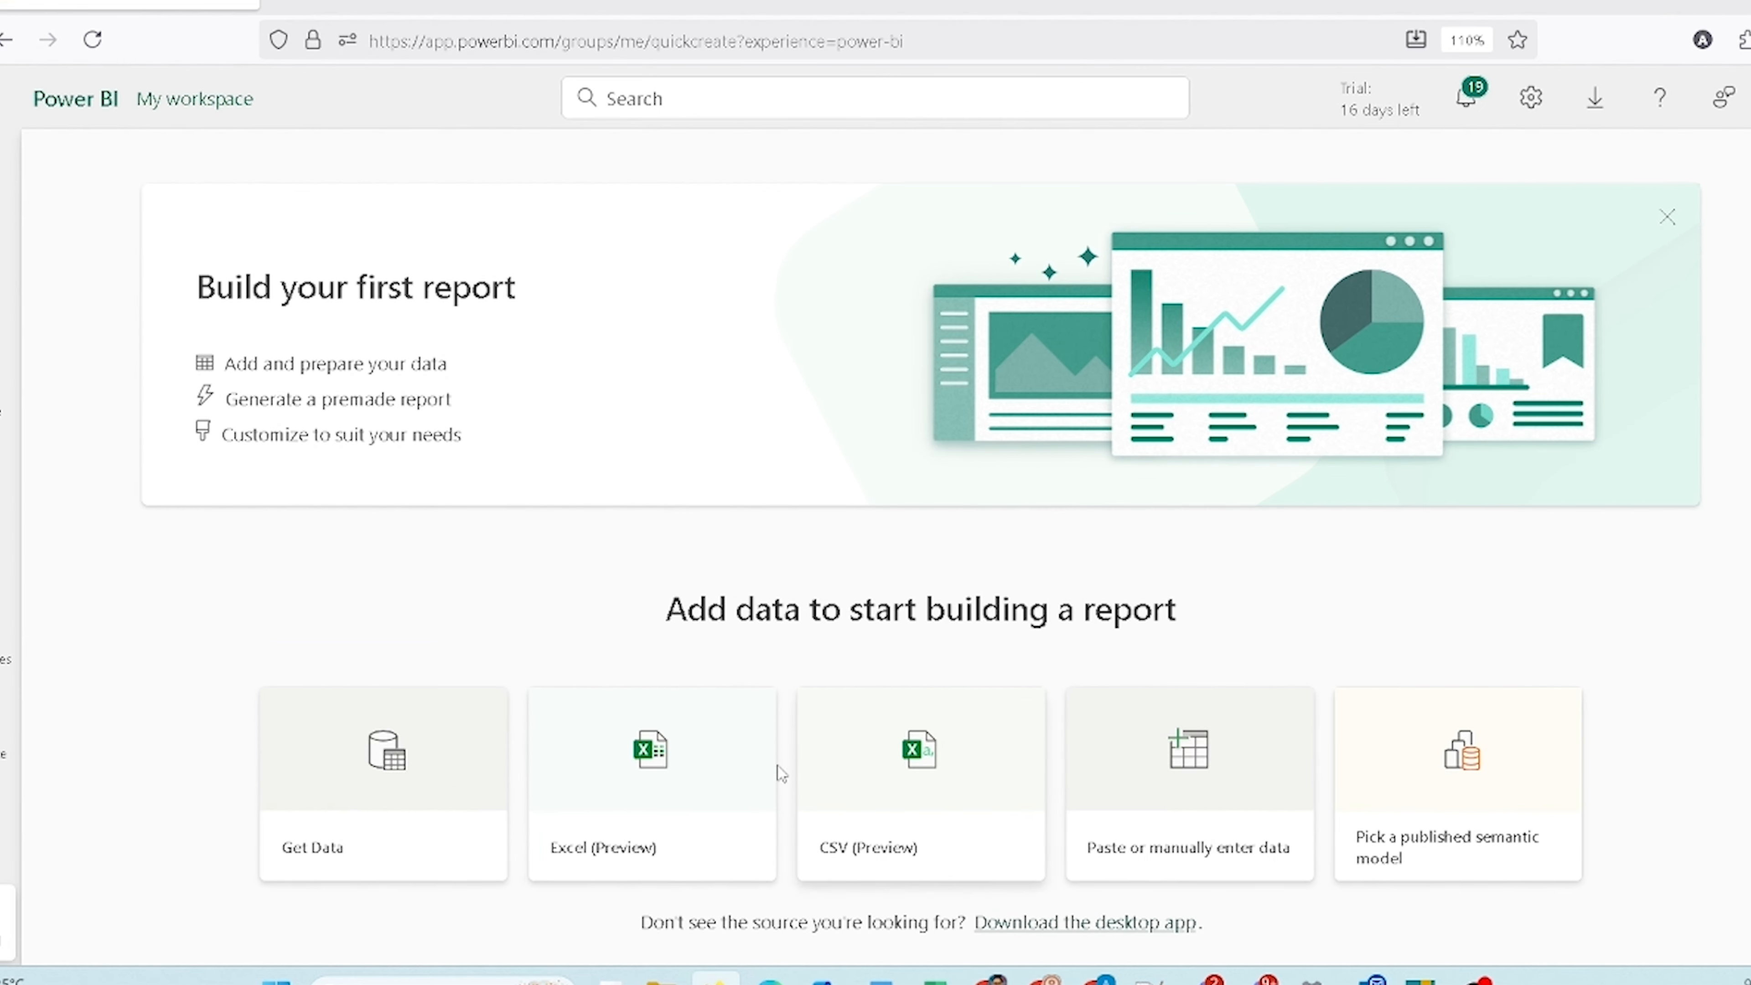
left_click(407, 769)
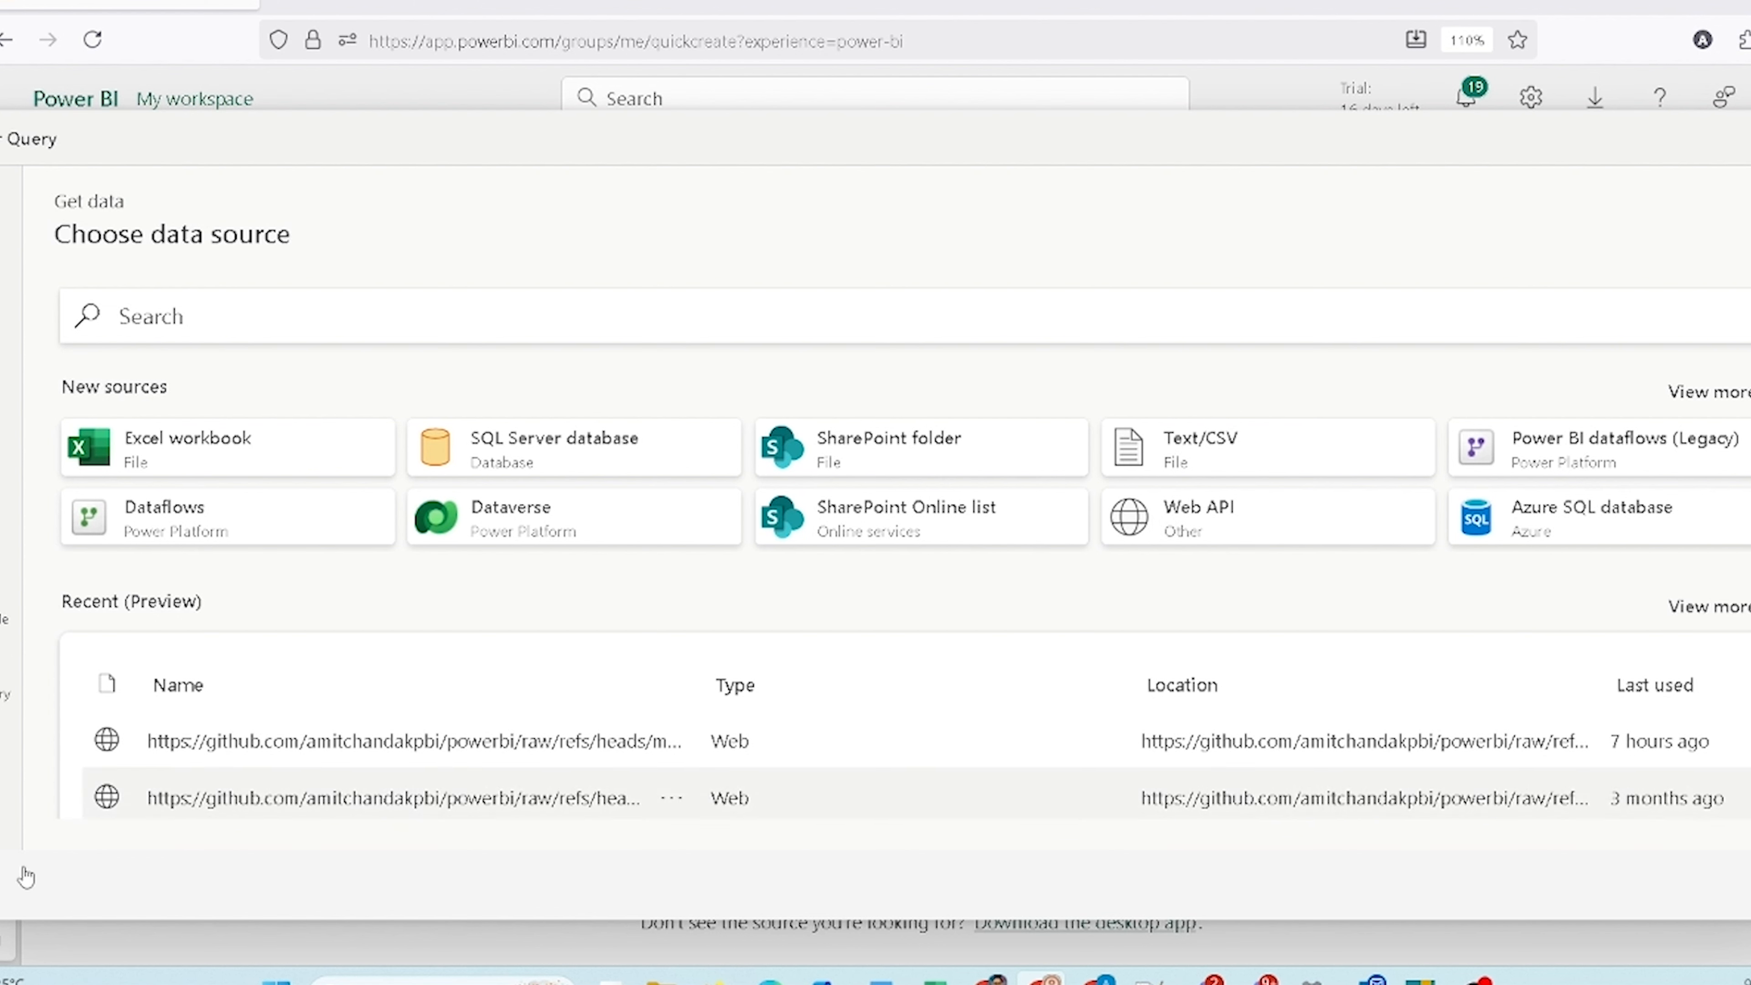
left_click(1474, 980)
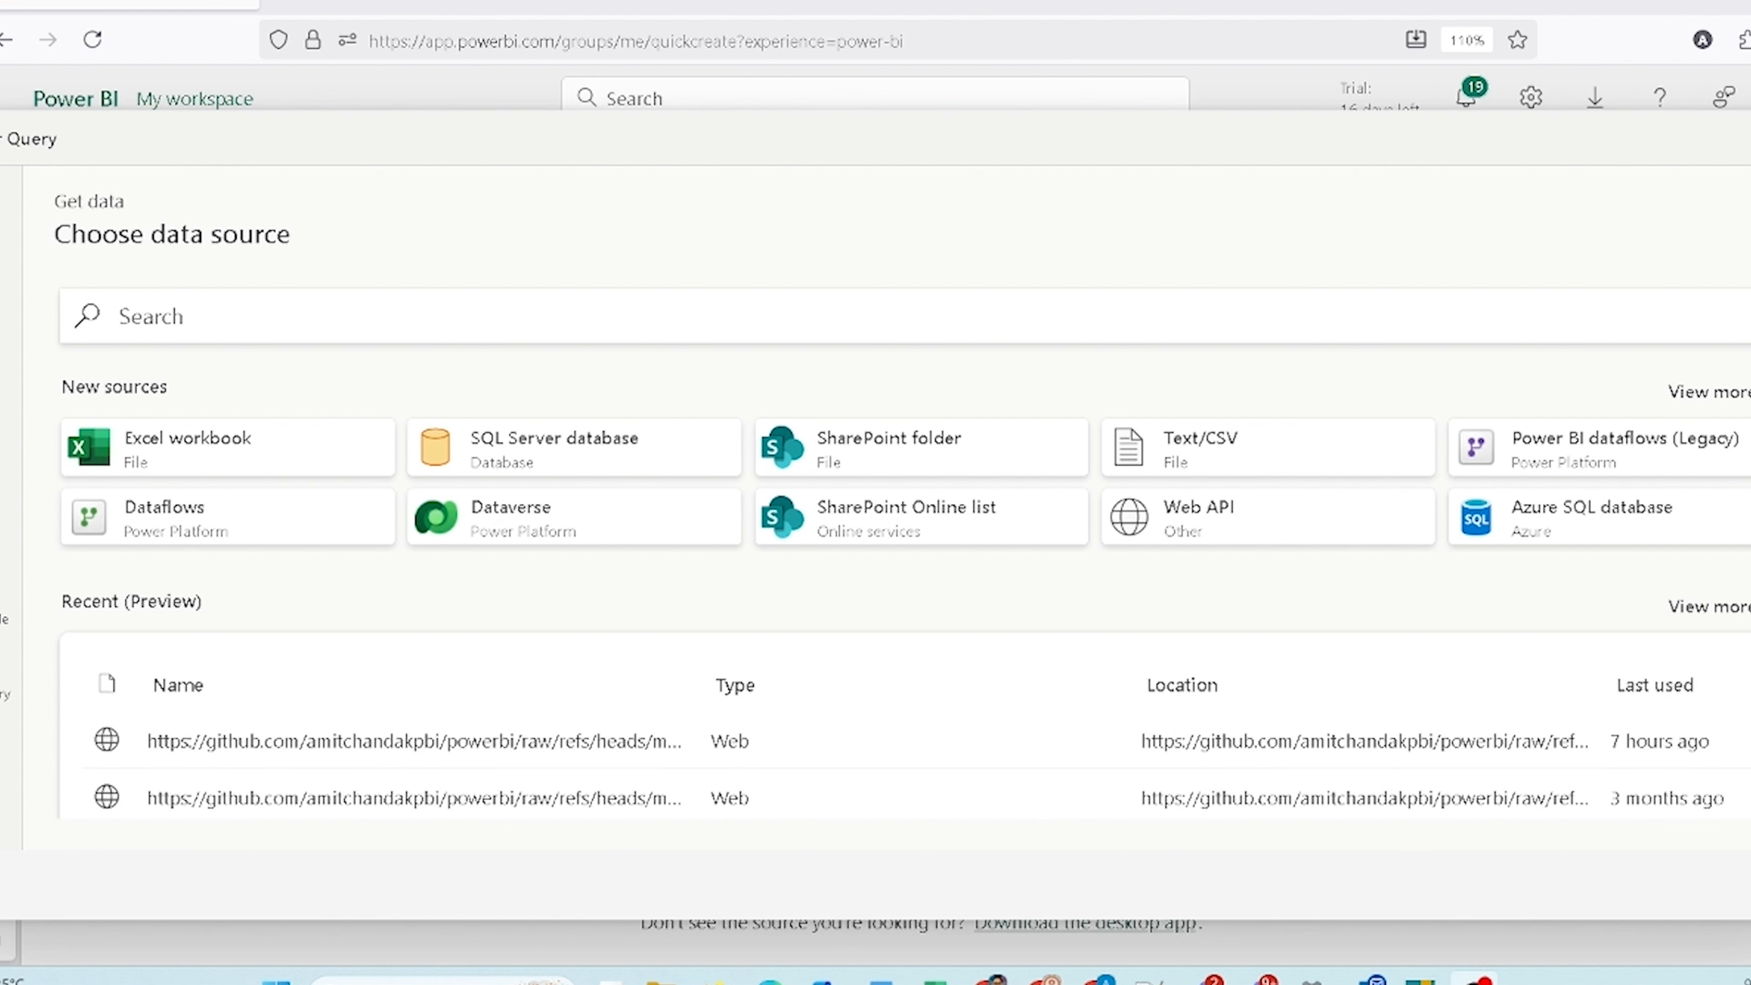
Step: Search the data sources for "web" and choose the Web API connector
left_click(217, 327)
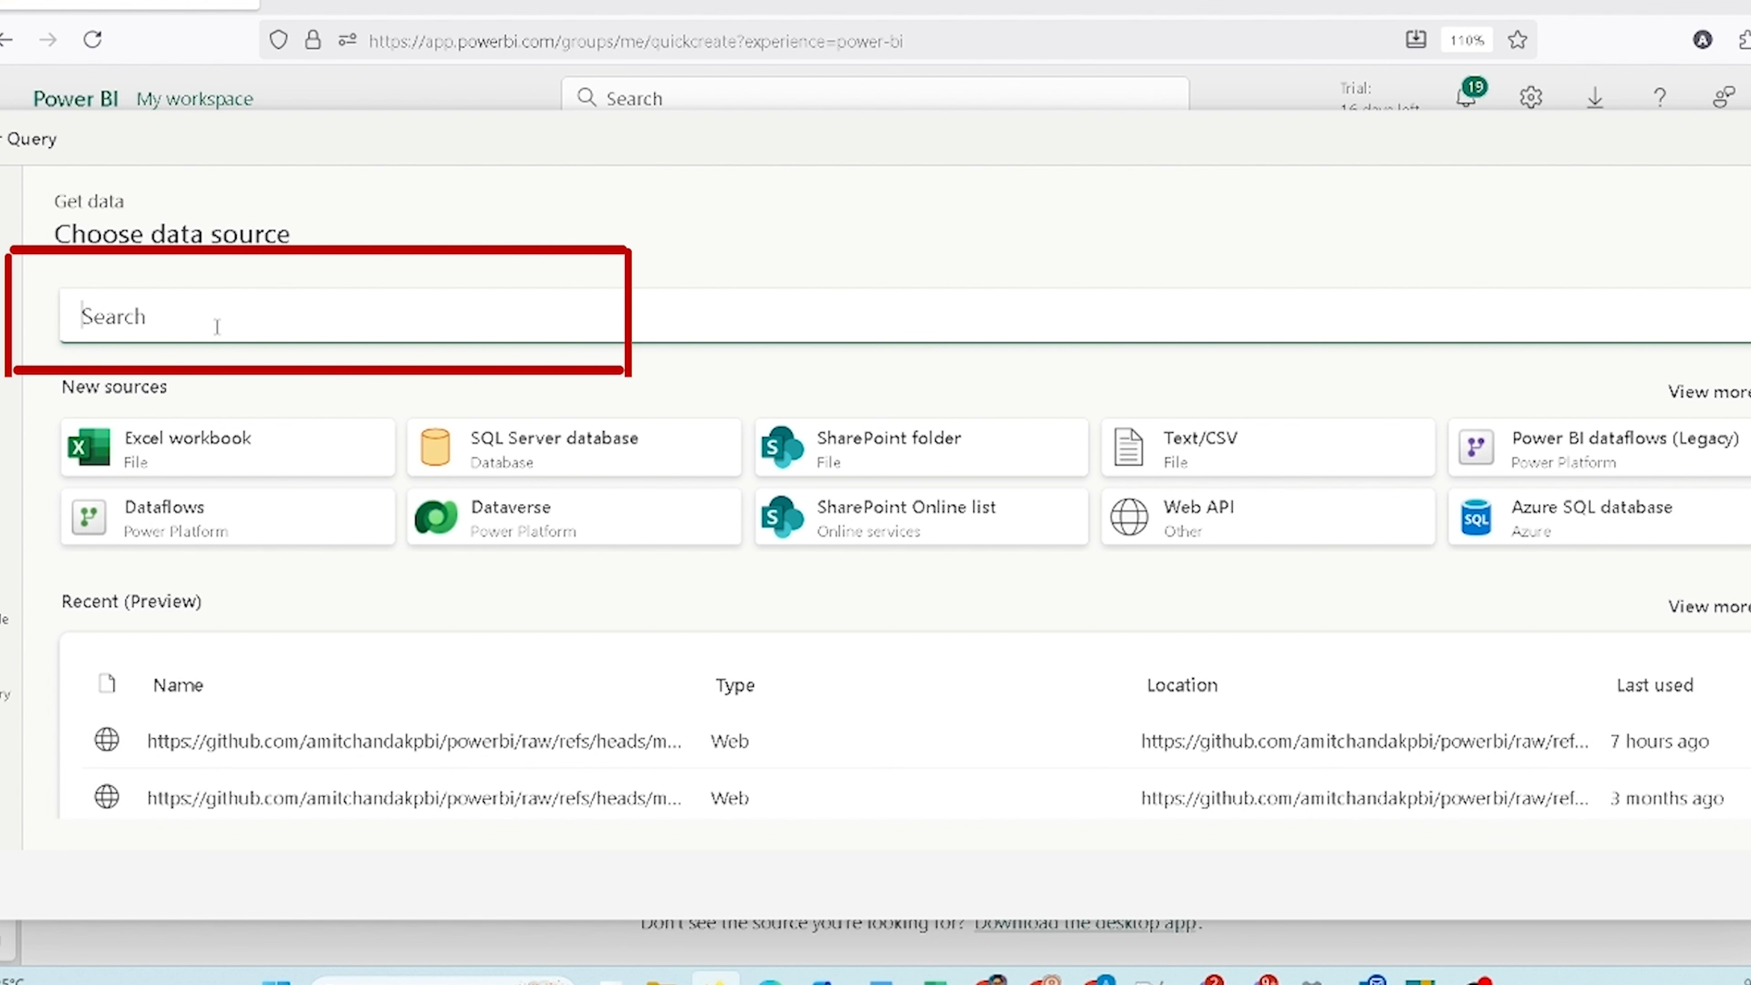
type("web")
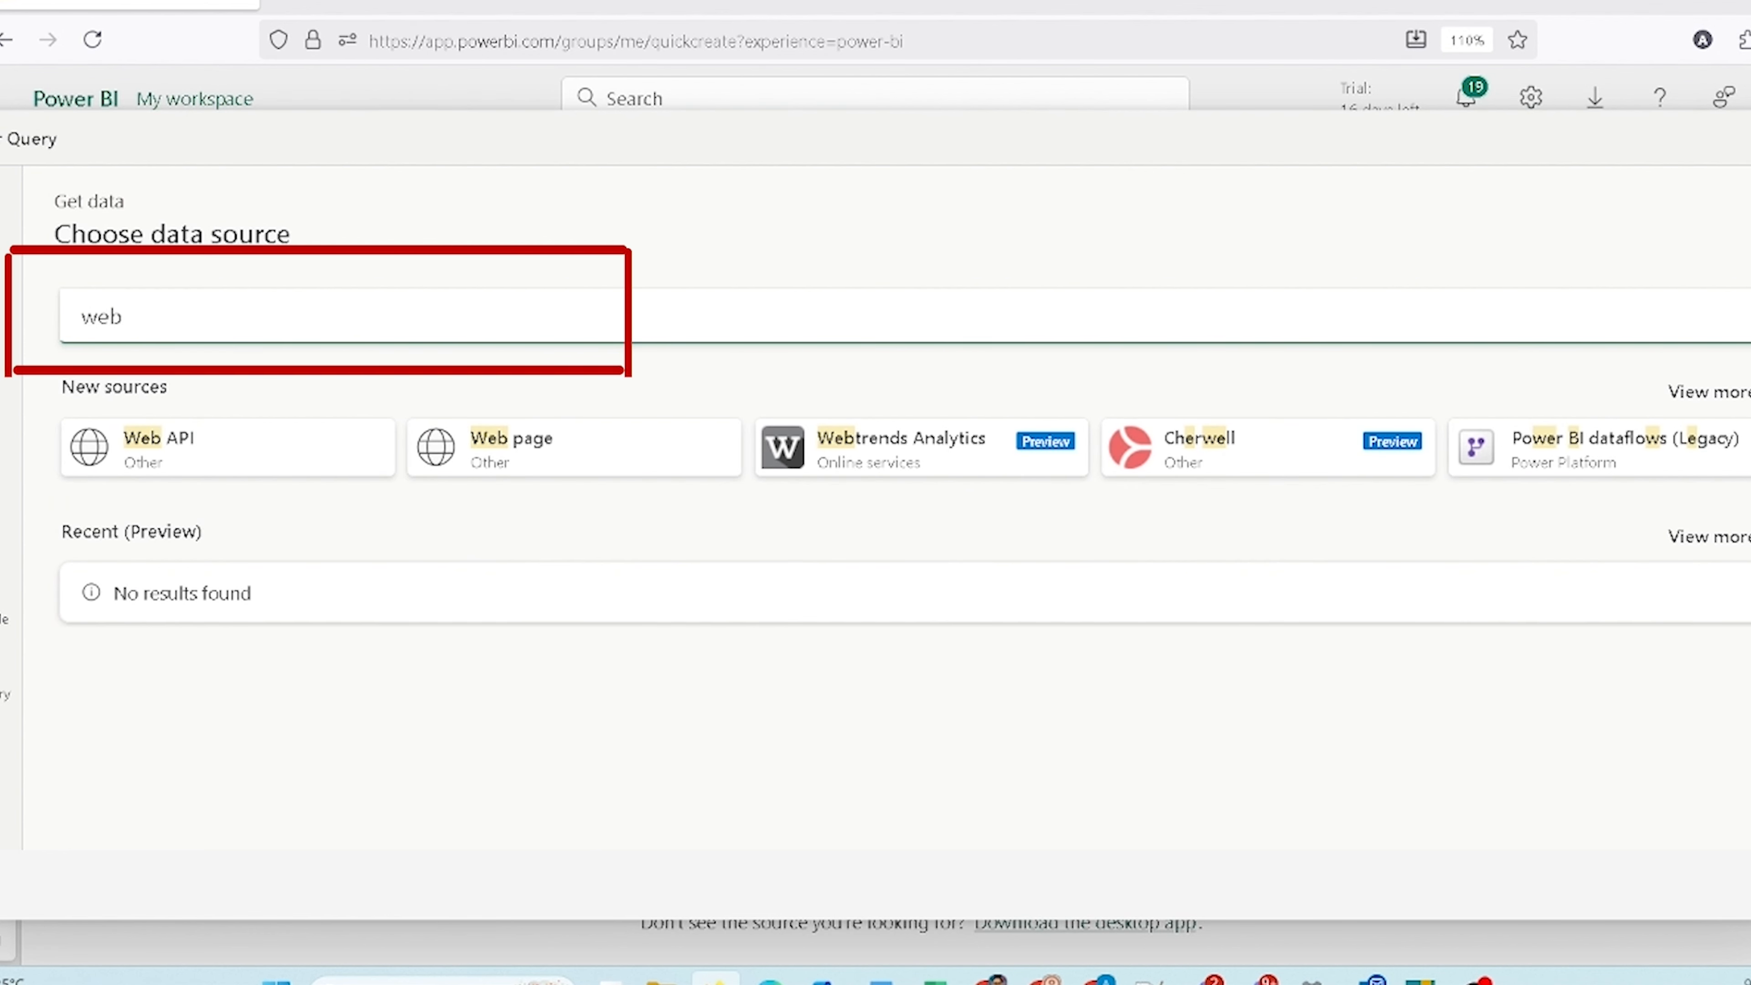
left_click(231, 447)
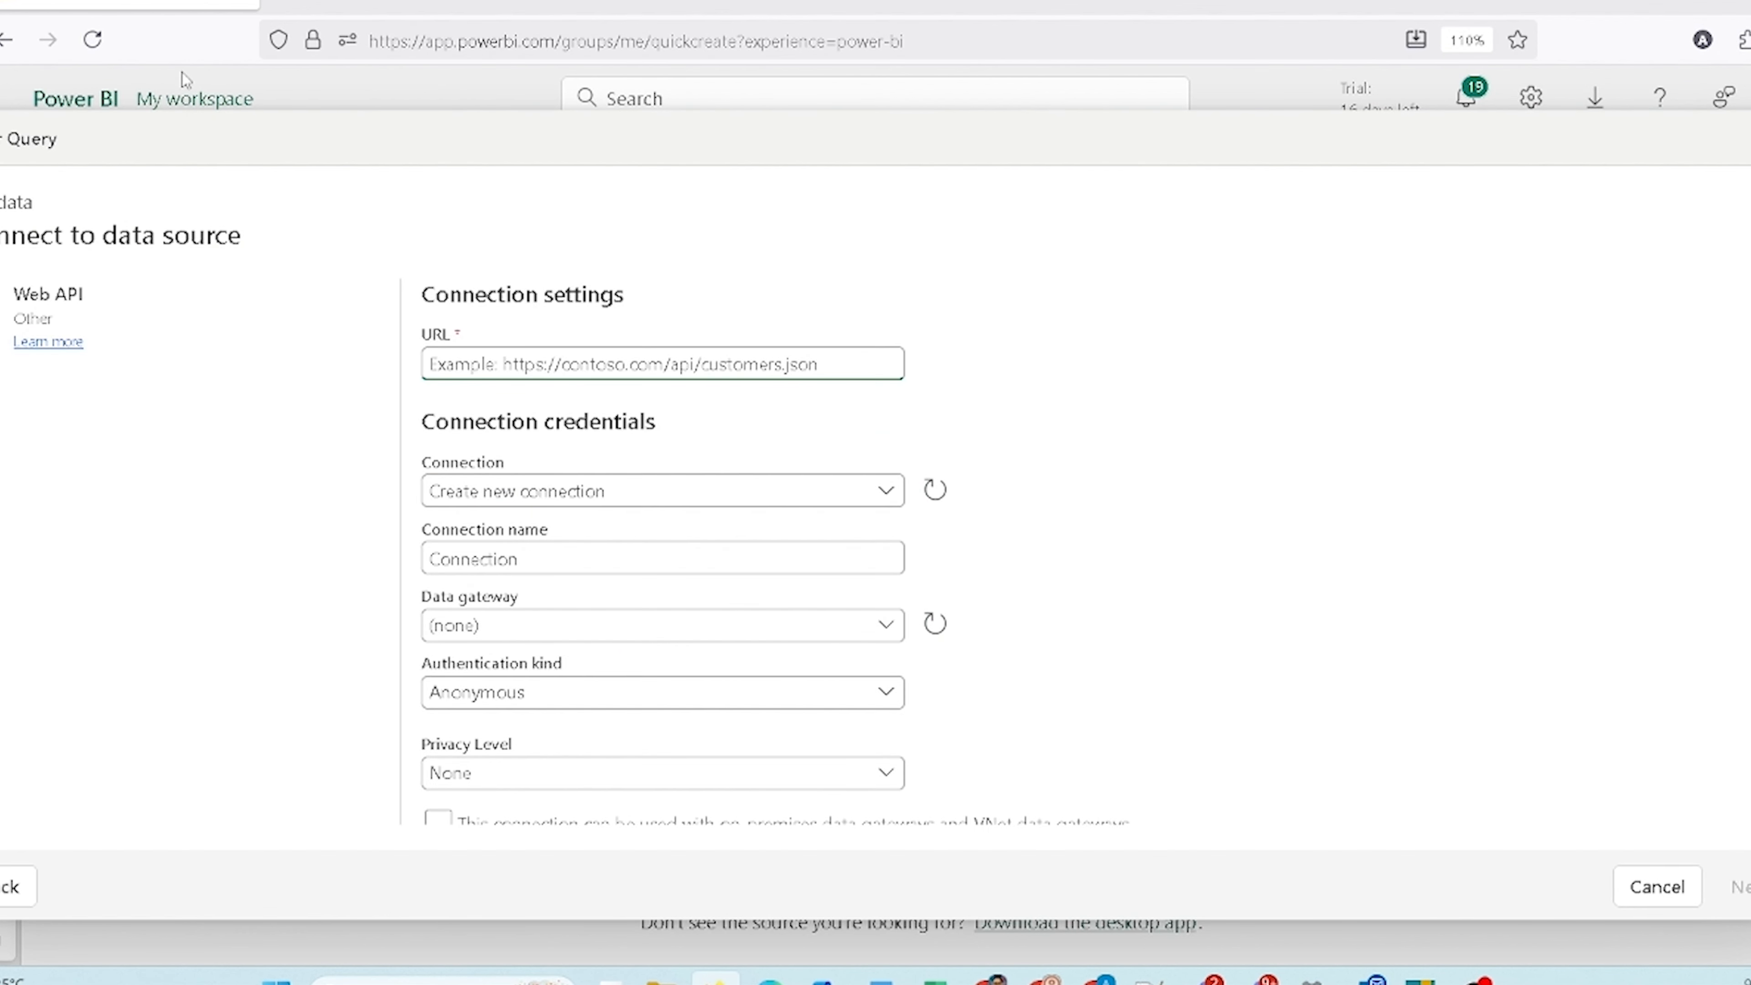
Step: Switch to the powerbi GitHub repository and open the file Sales Data Used in Video.xlsx
mouse_move(347, 3)
left_click(346, 3)
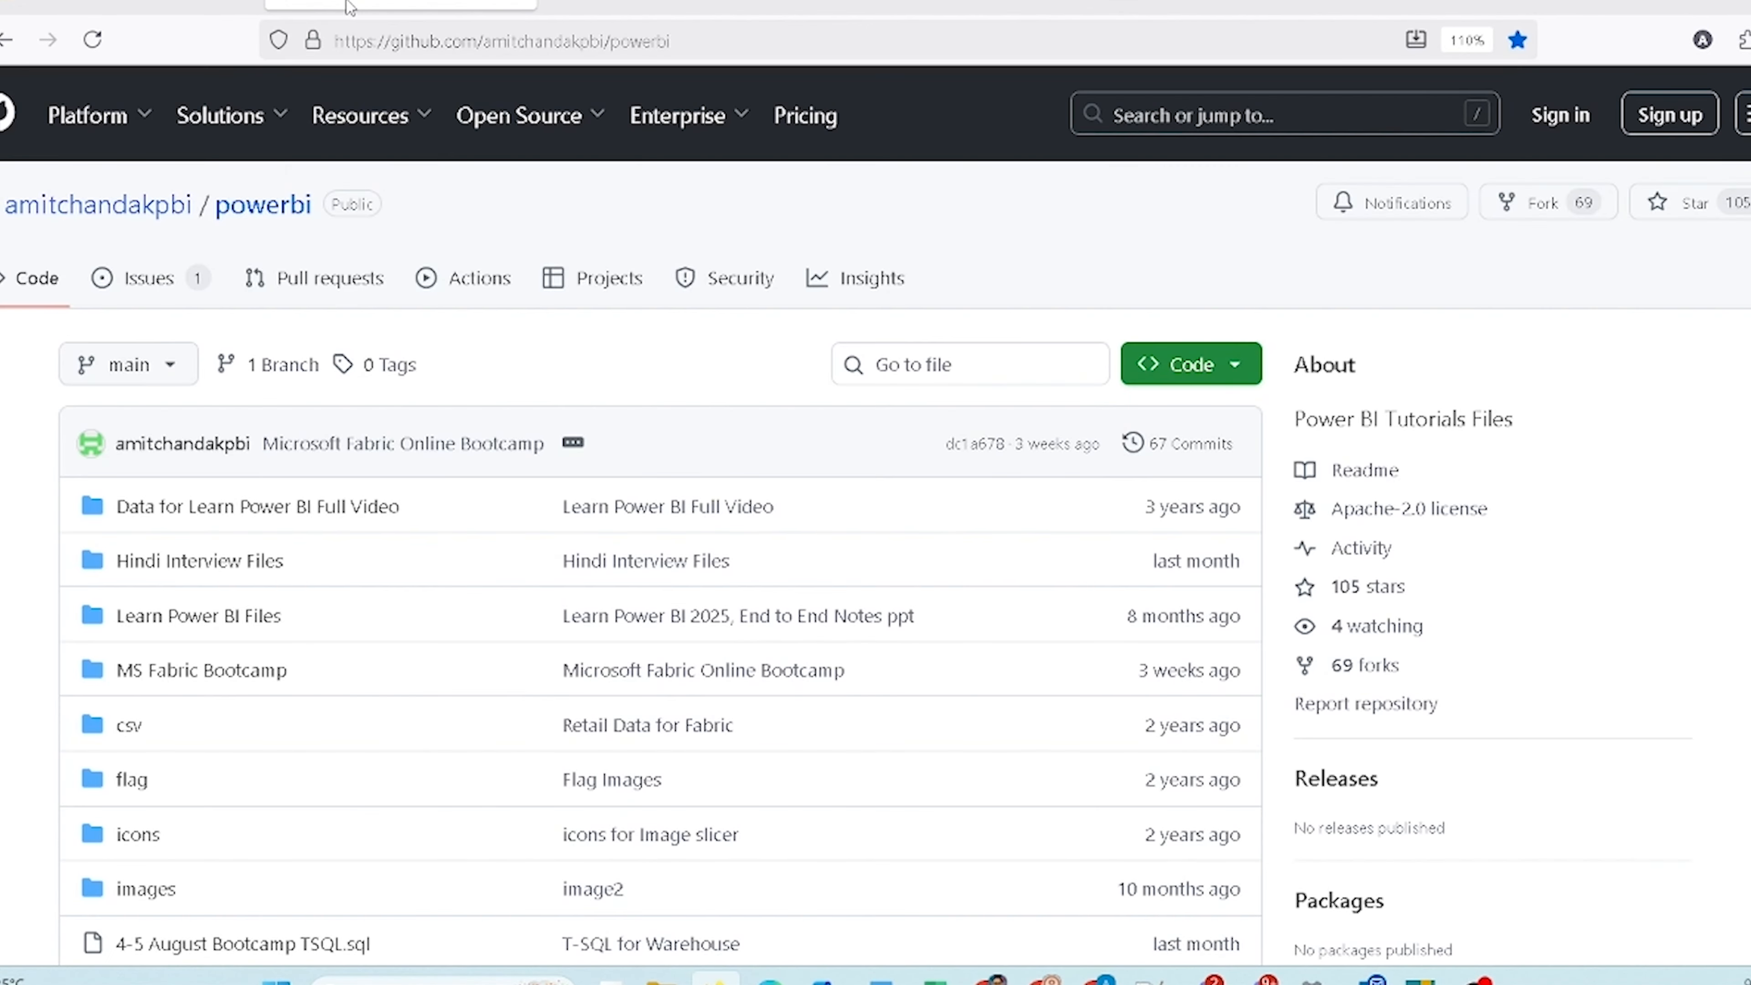
scroll(90, 475, "down", 10)
scroll(74, 462, "down", 15)
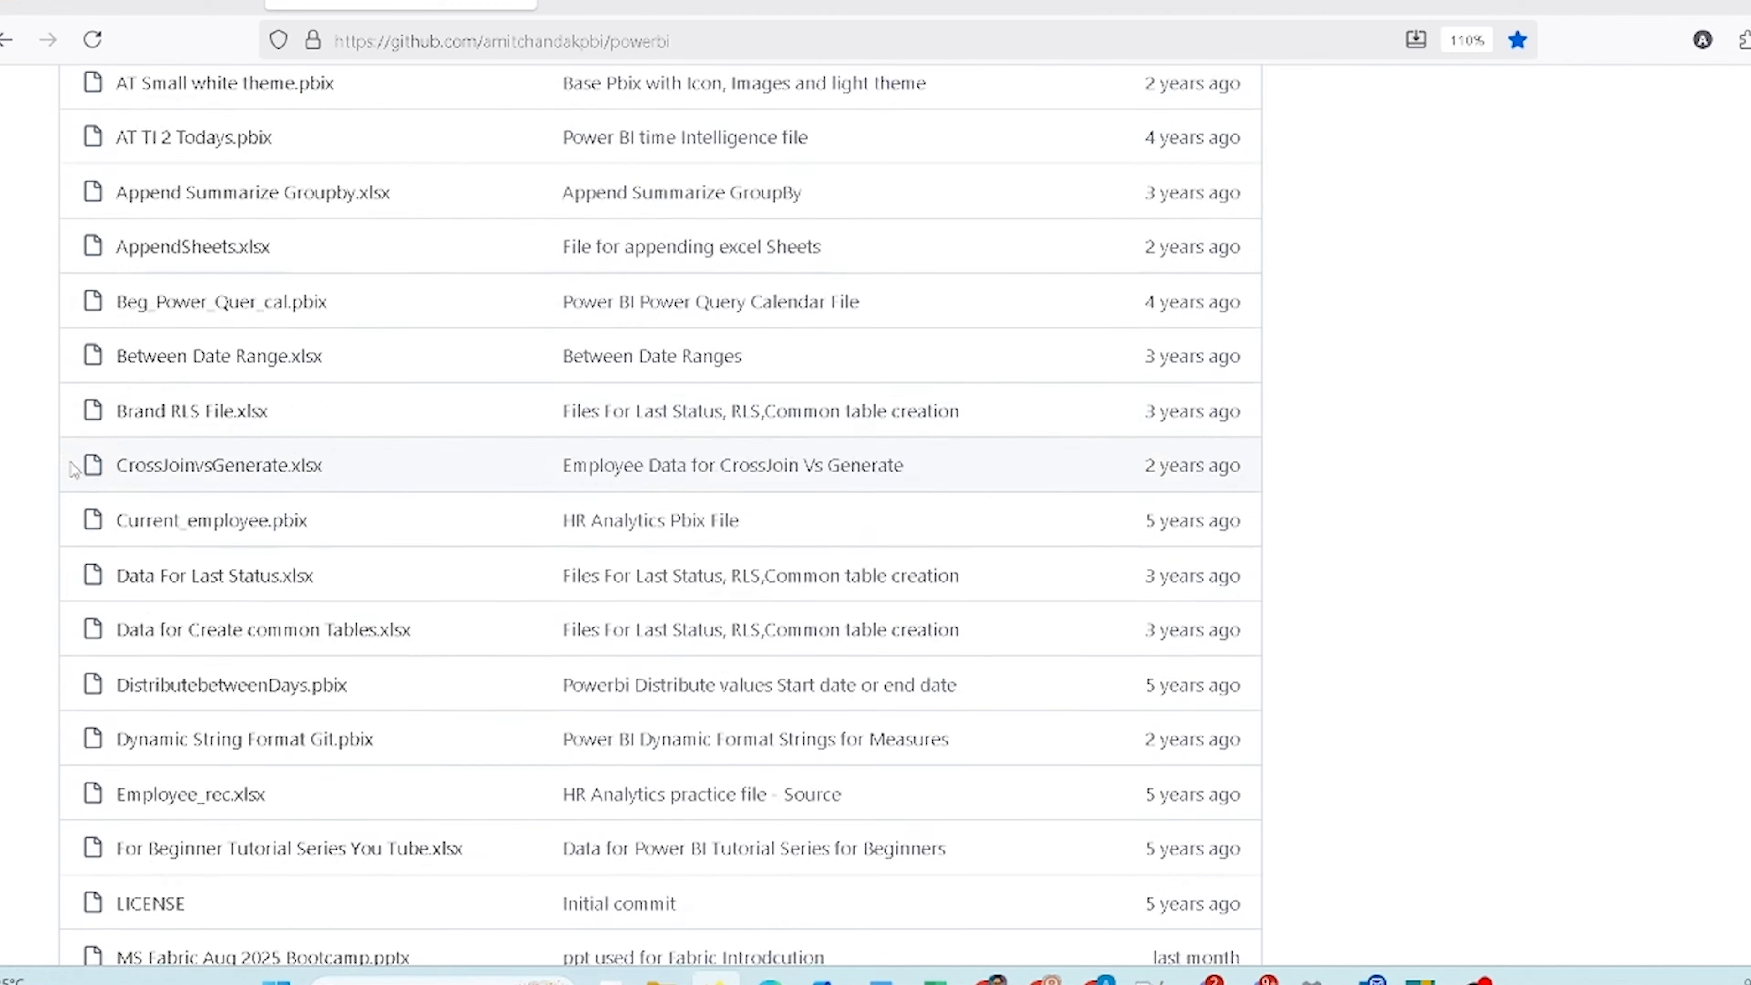
scroll(133, 543, "down", 7)
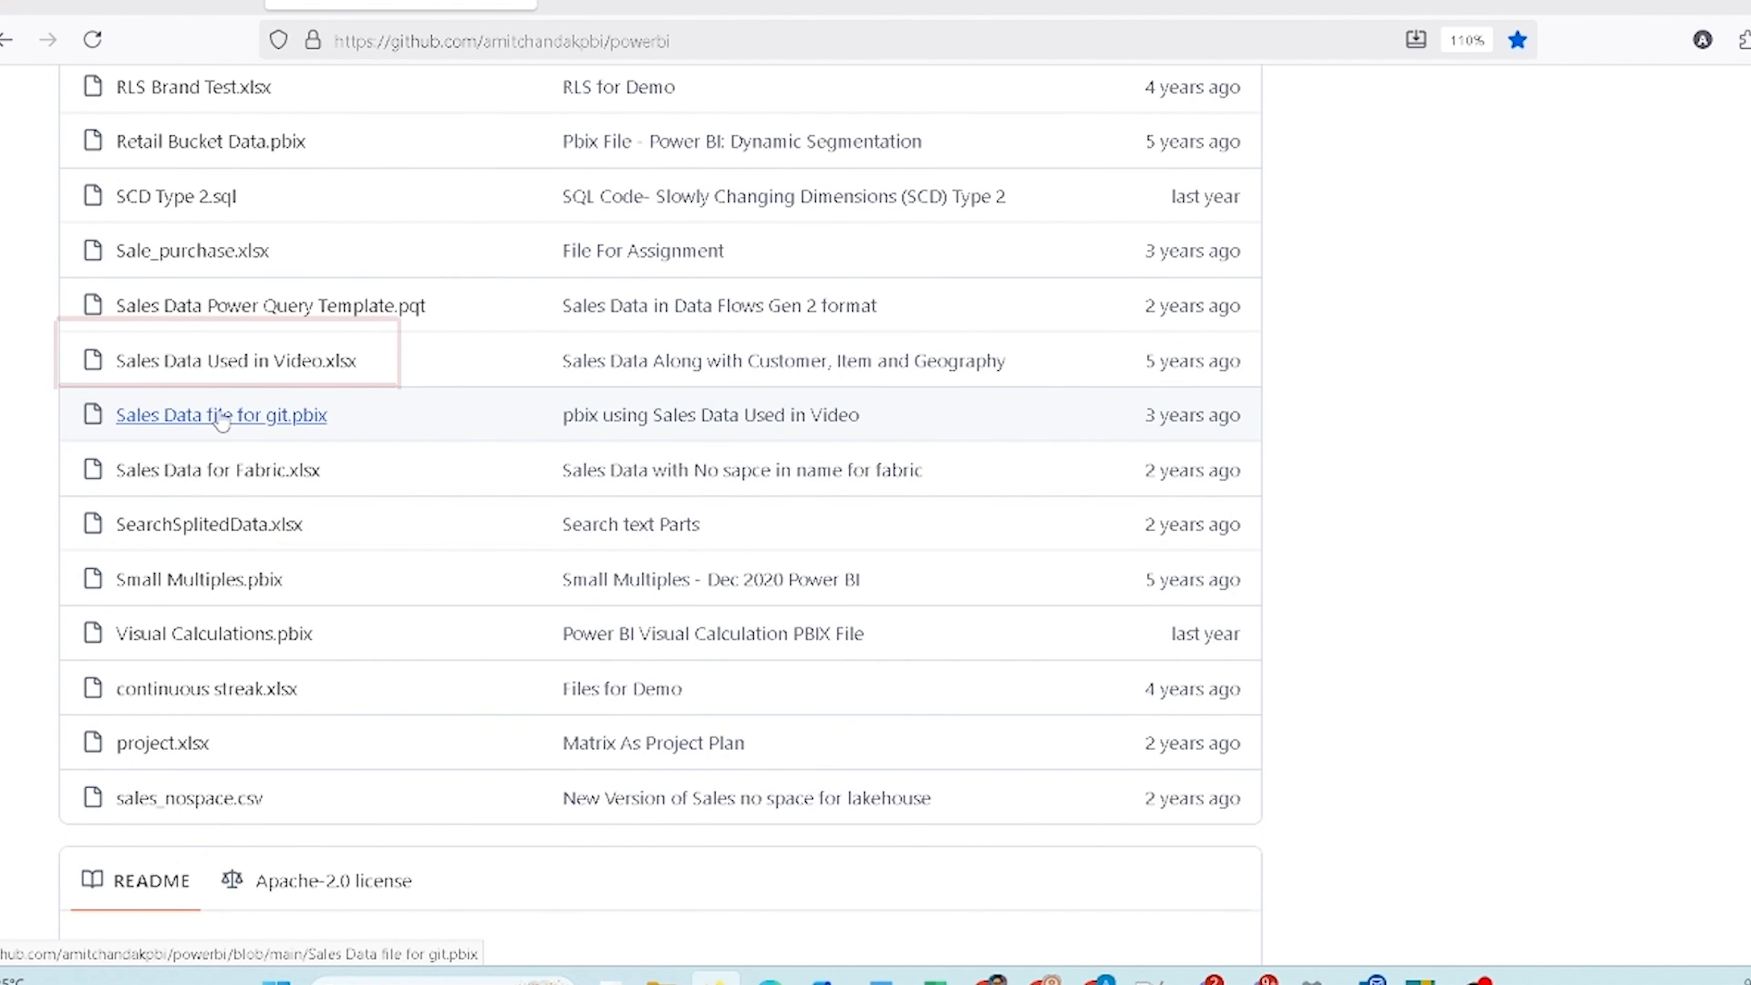
left_click(213, 366)
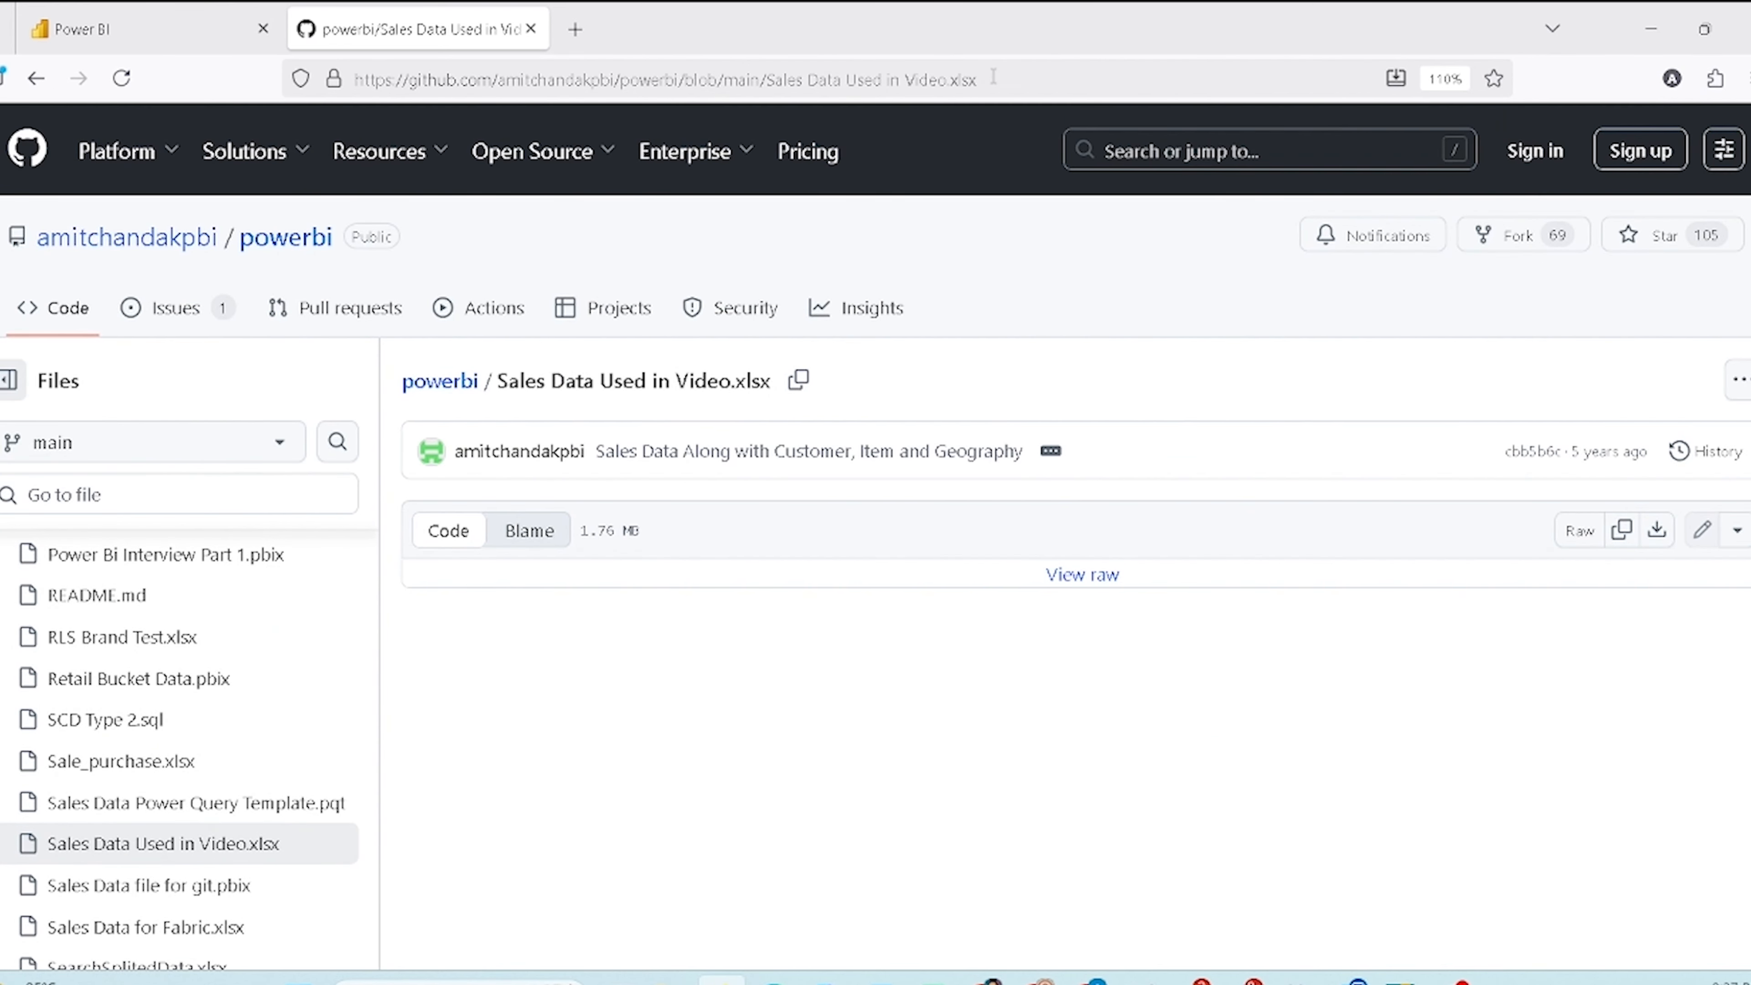
Step: Copy the workbook's raw file link and connect the Web API source in Power BI to that URL
left_click(990, 76)
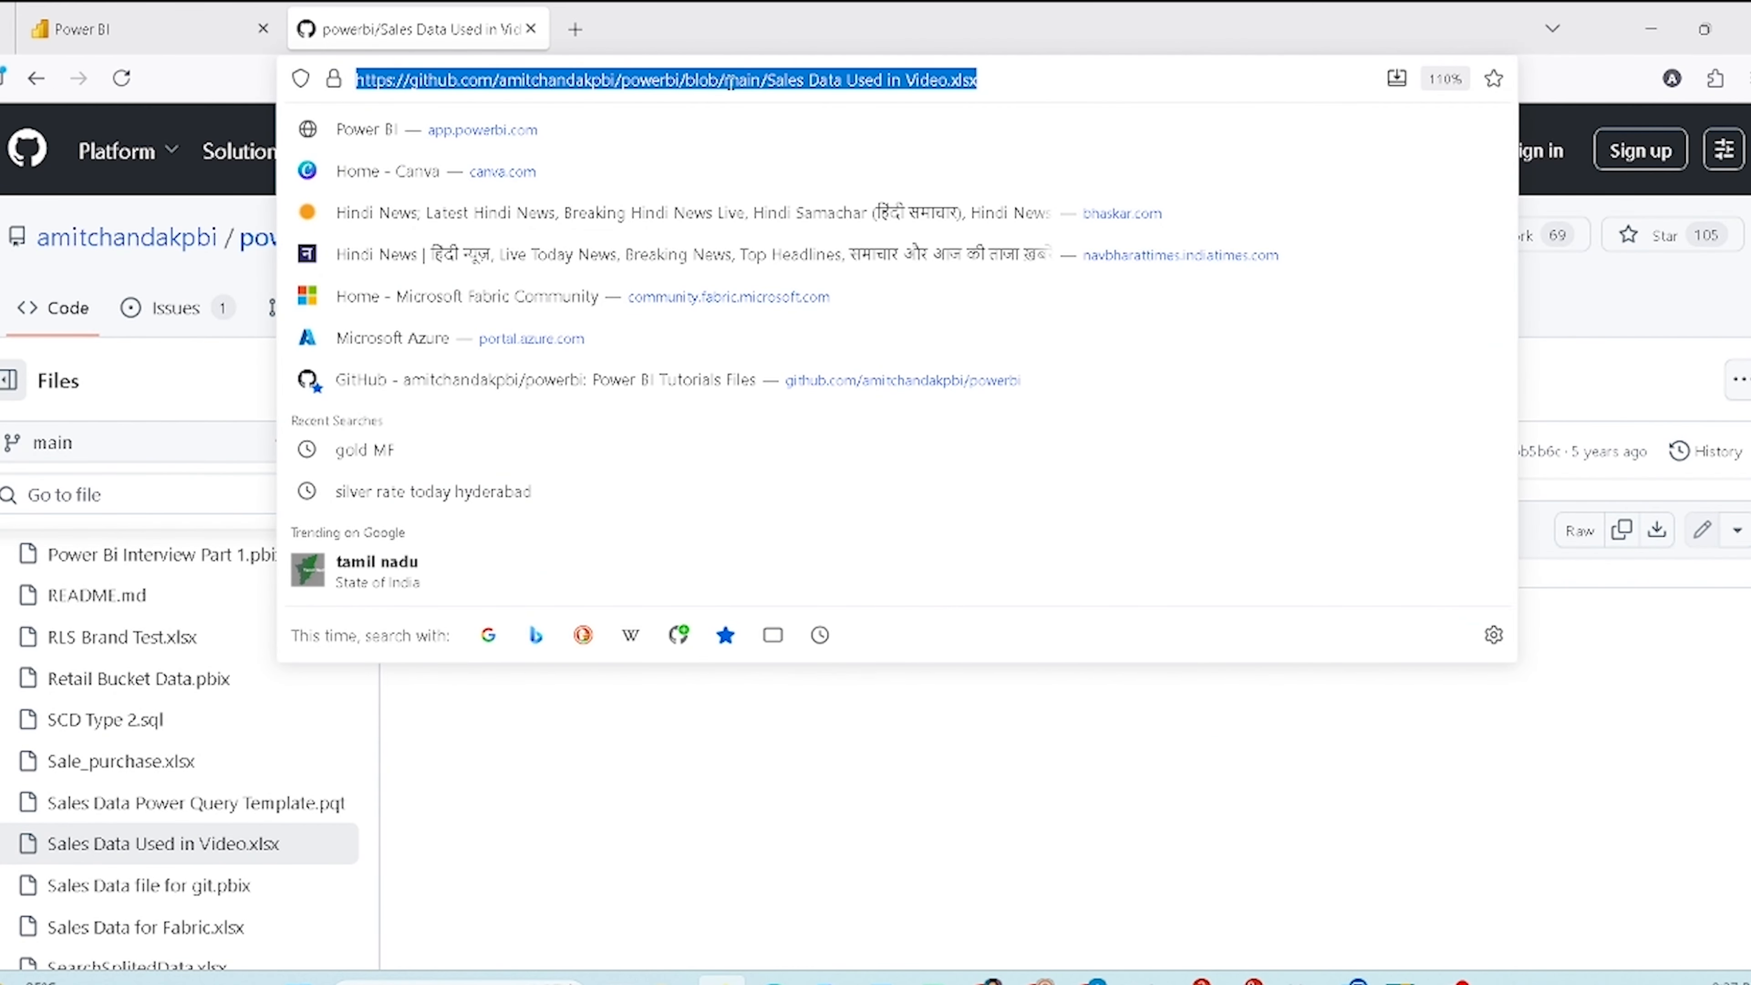
double_click(700, 79)
left_click(1038, 80)
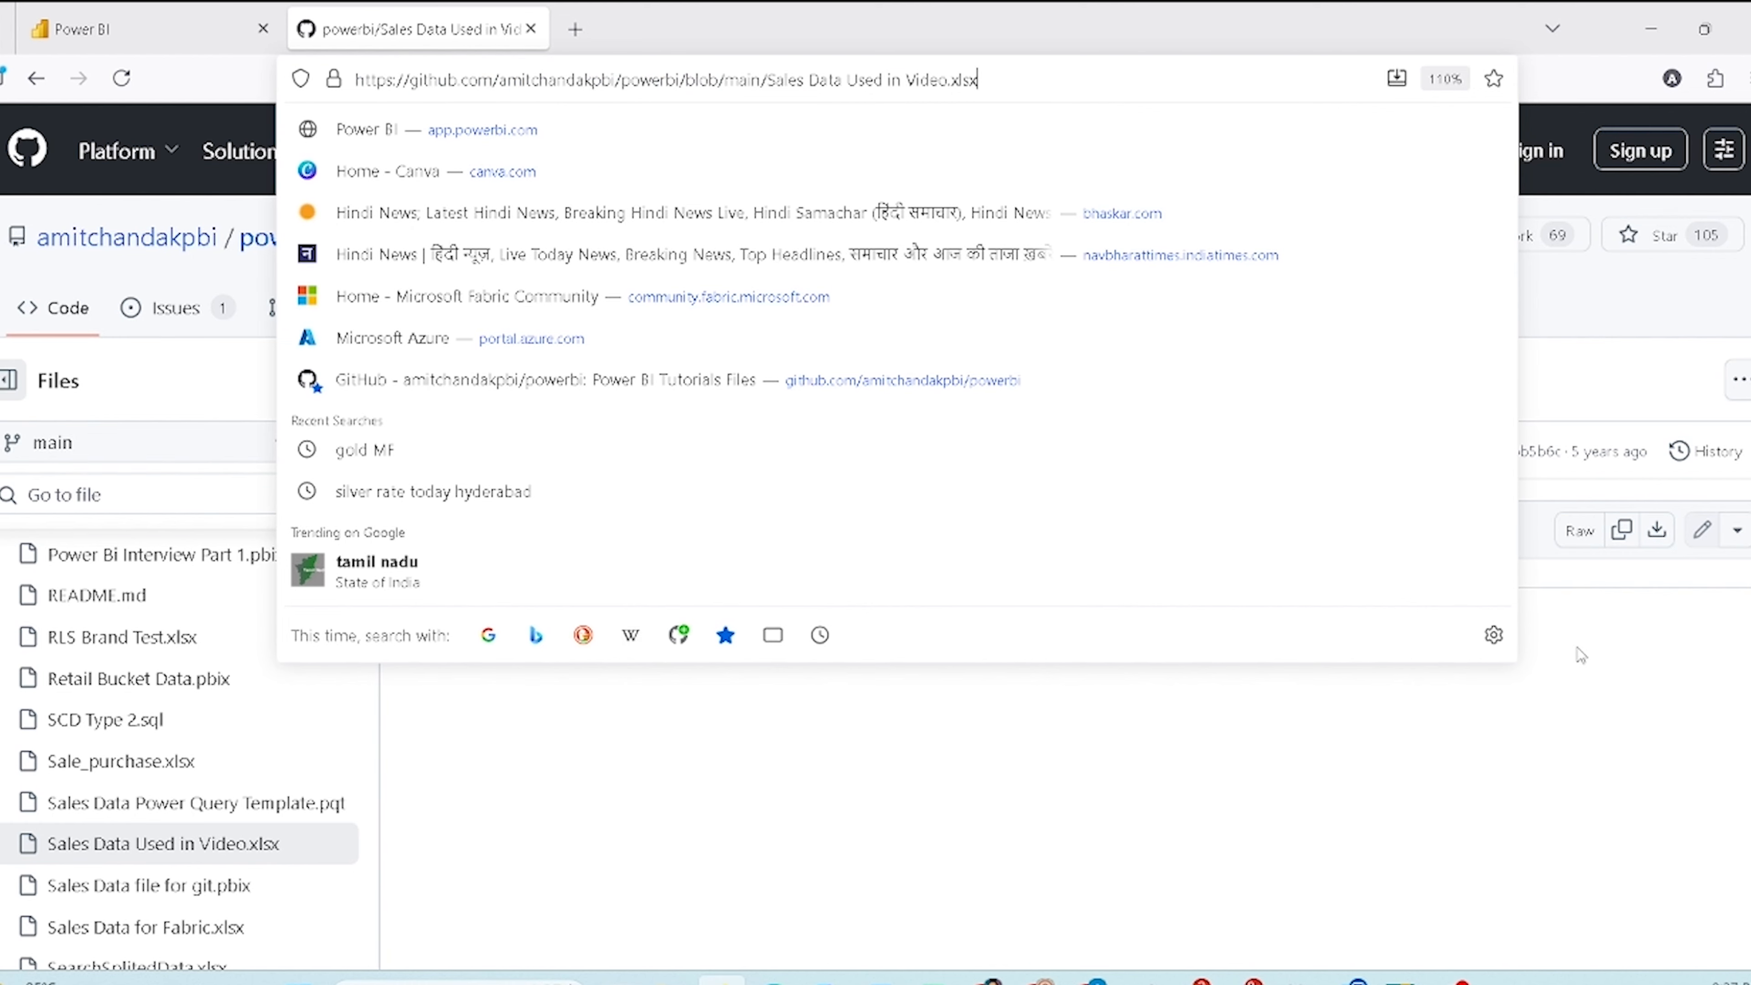
left_click(1628, 703)
right_click(1580, 538)
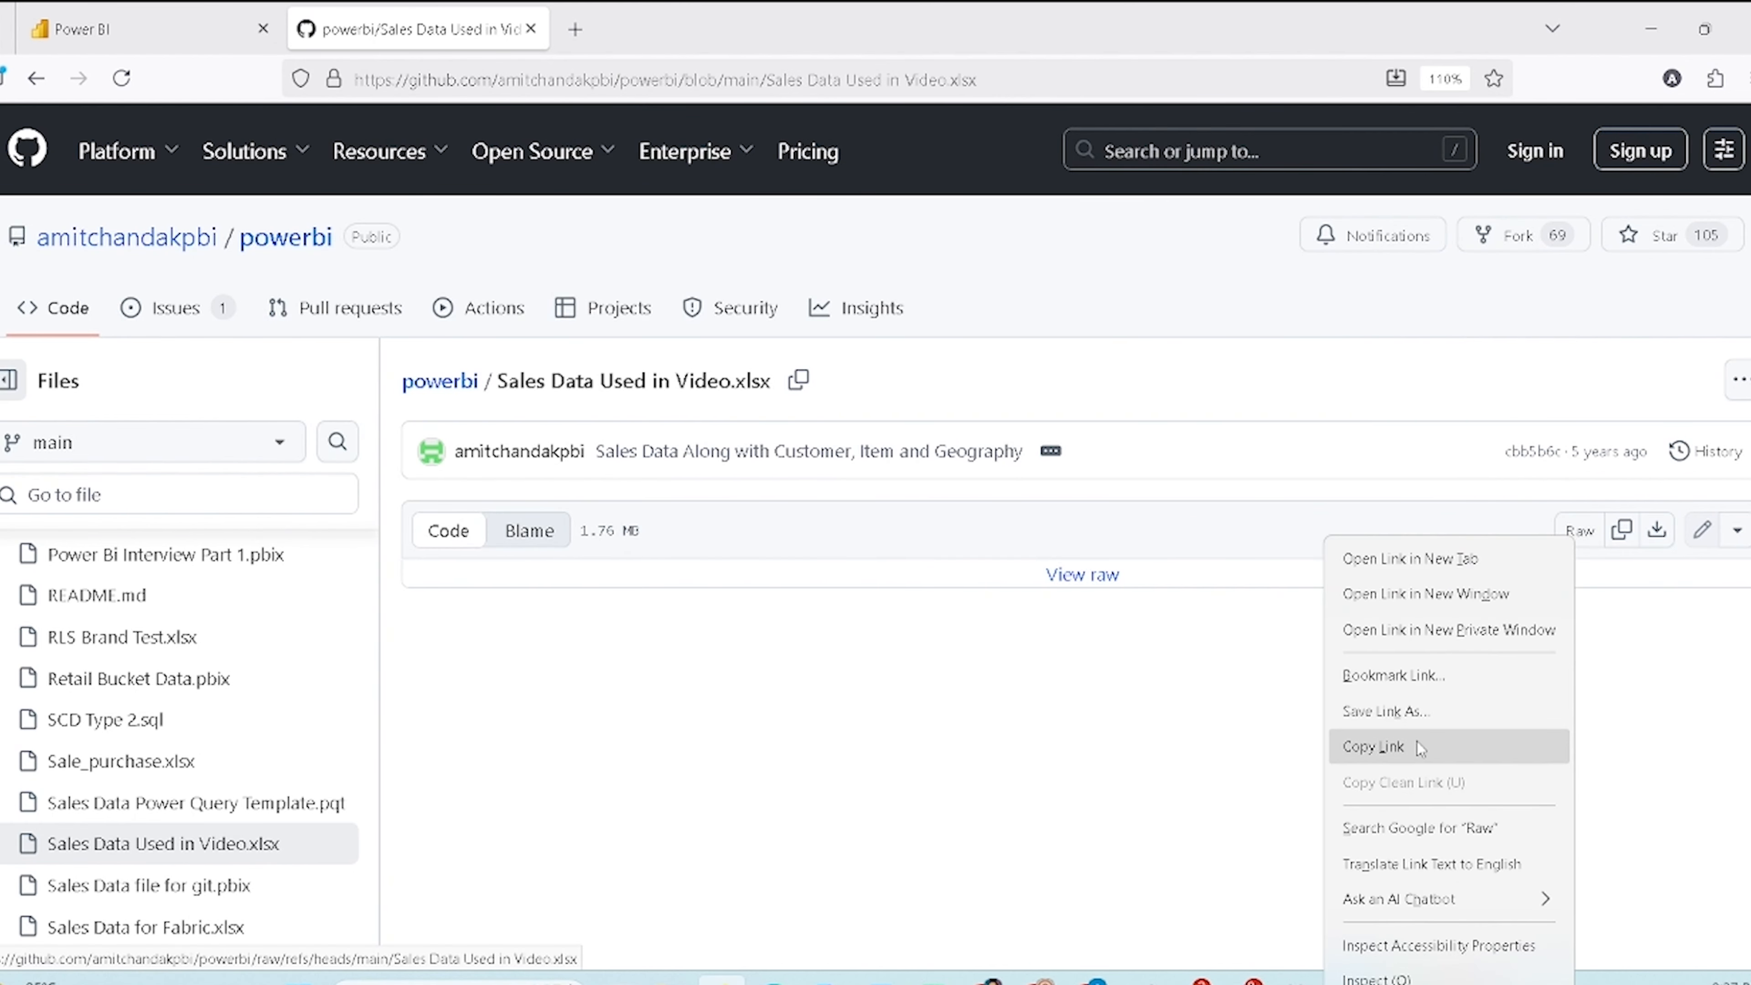
left_click(1404, 746)
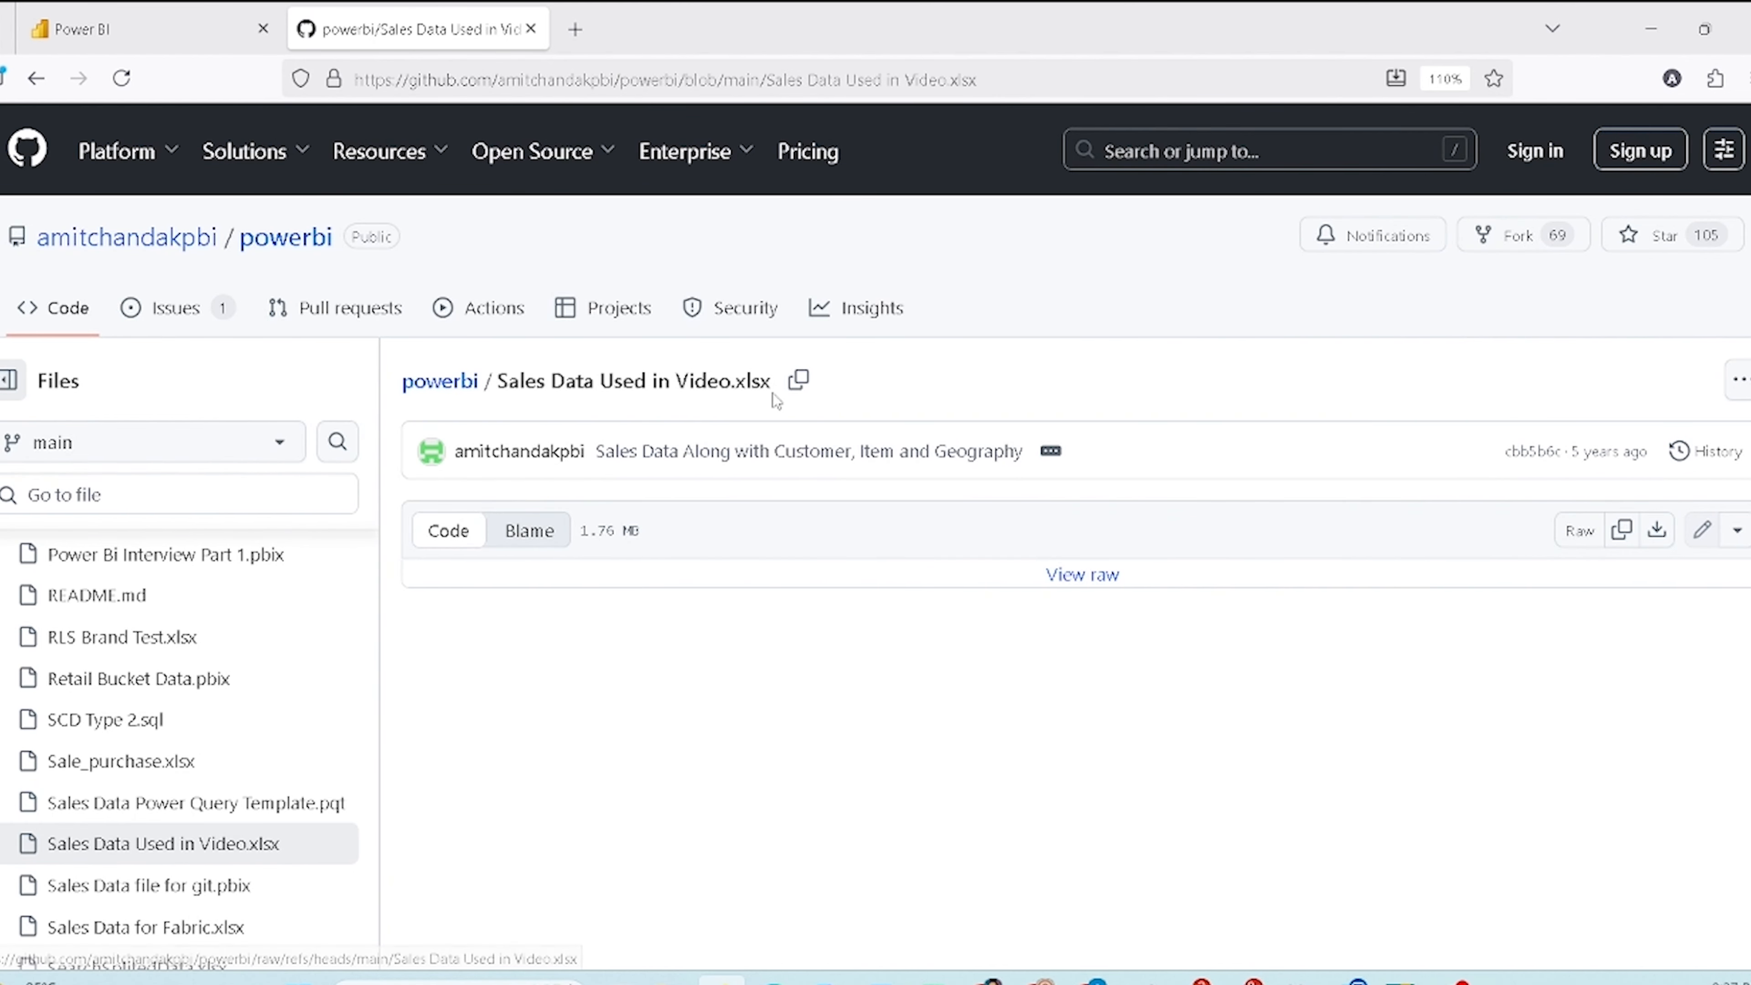
left_click(86, 29)
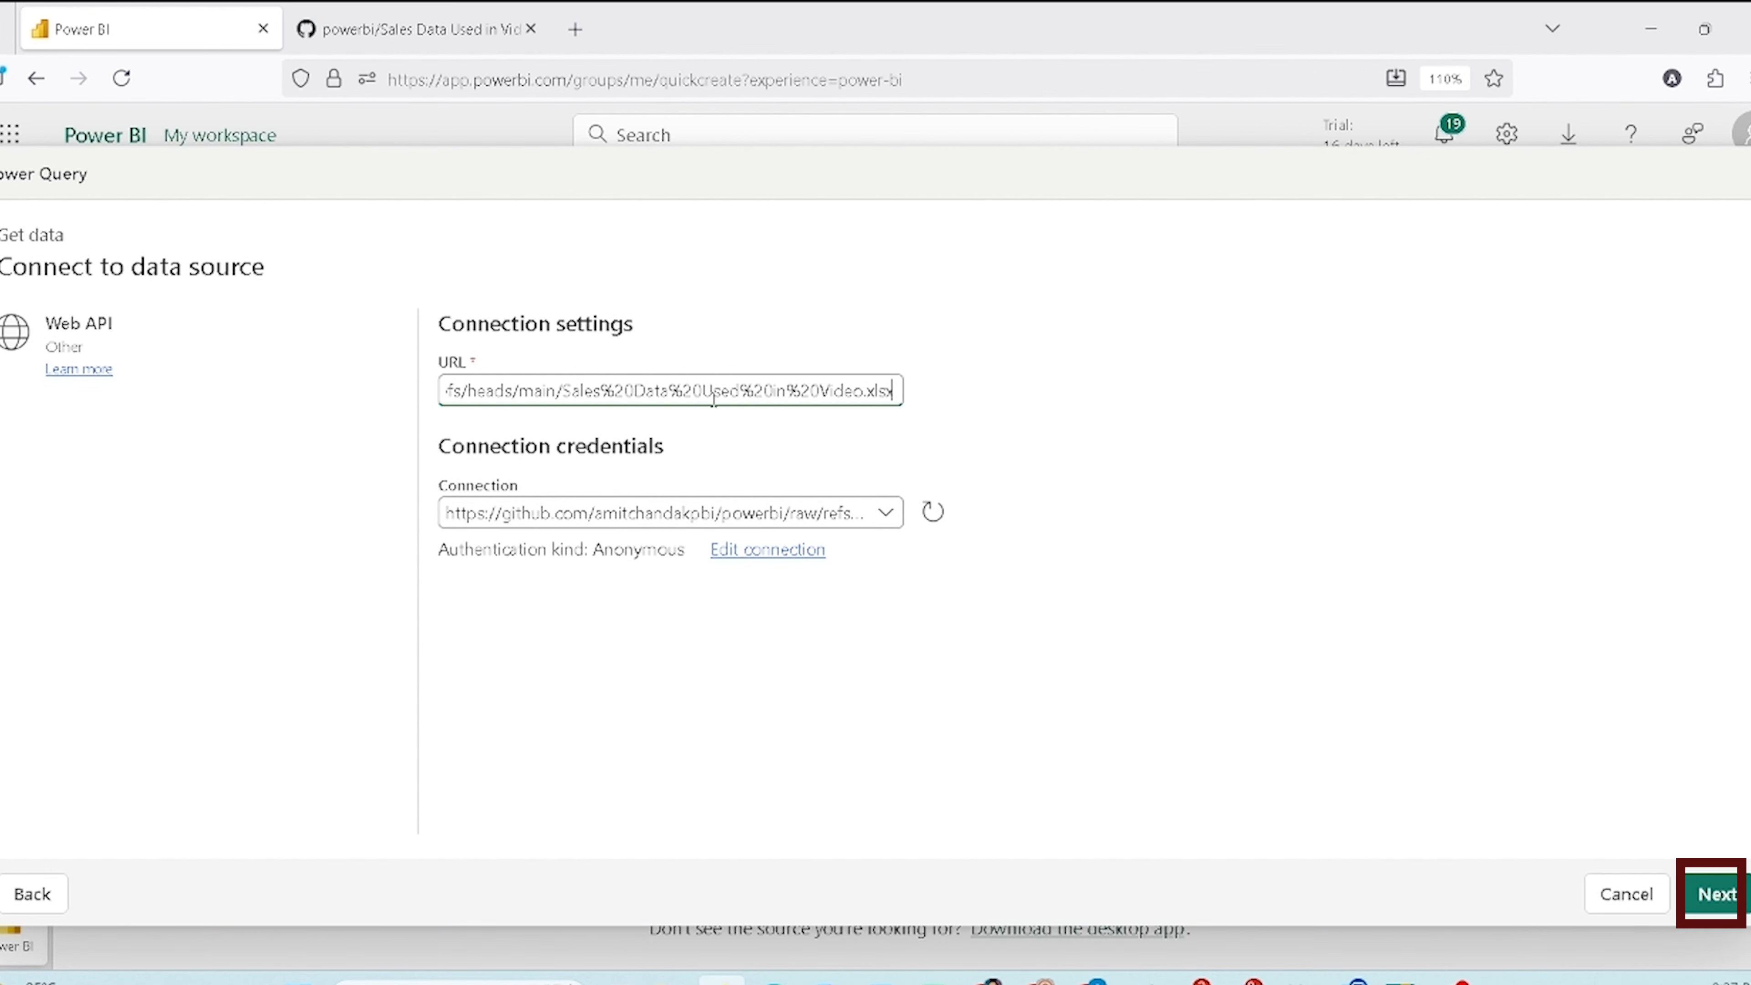
left_click(1719, 884)
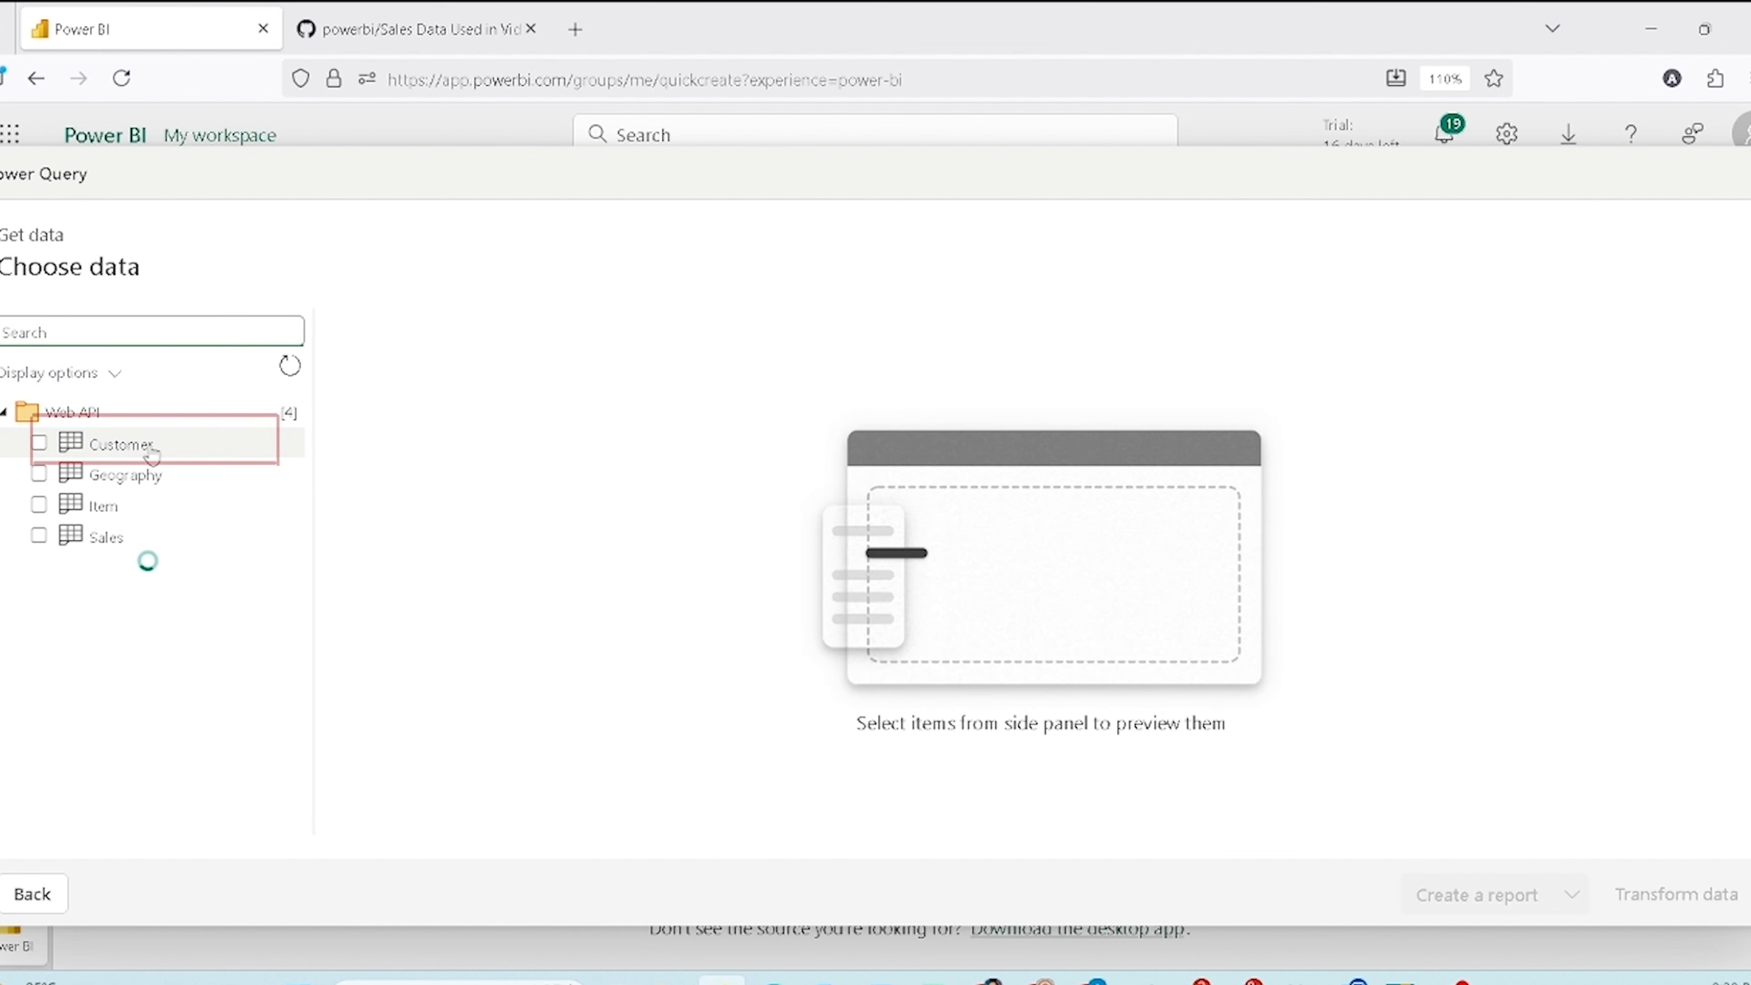
Step: Select the Customer, Geography, Item and Sales tables and open them in the Power Query editor for transformation
left_click(152, 455)
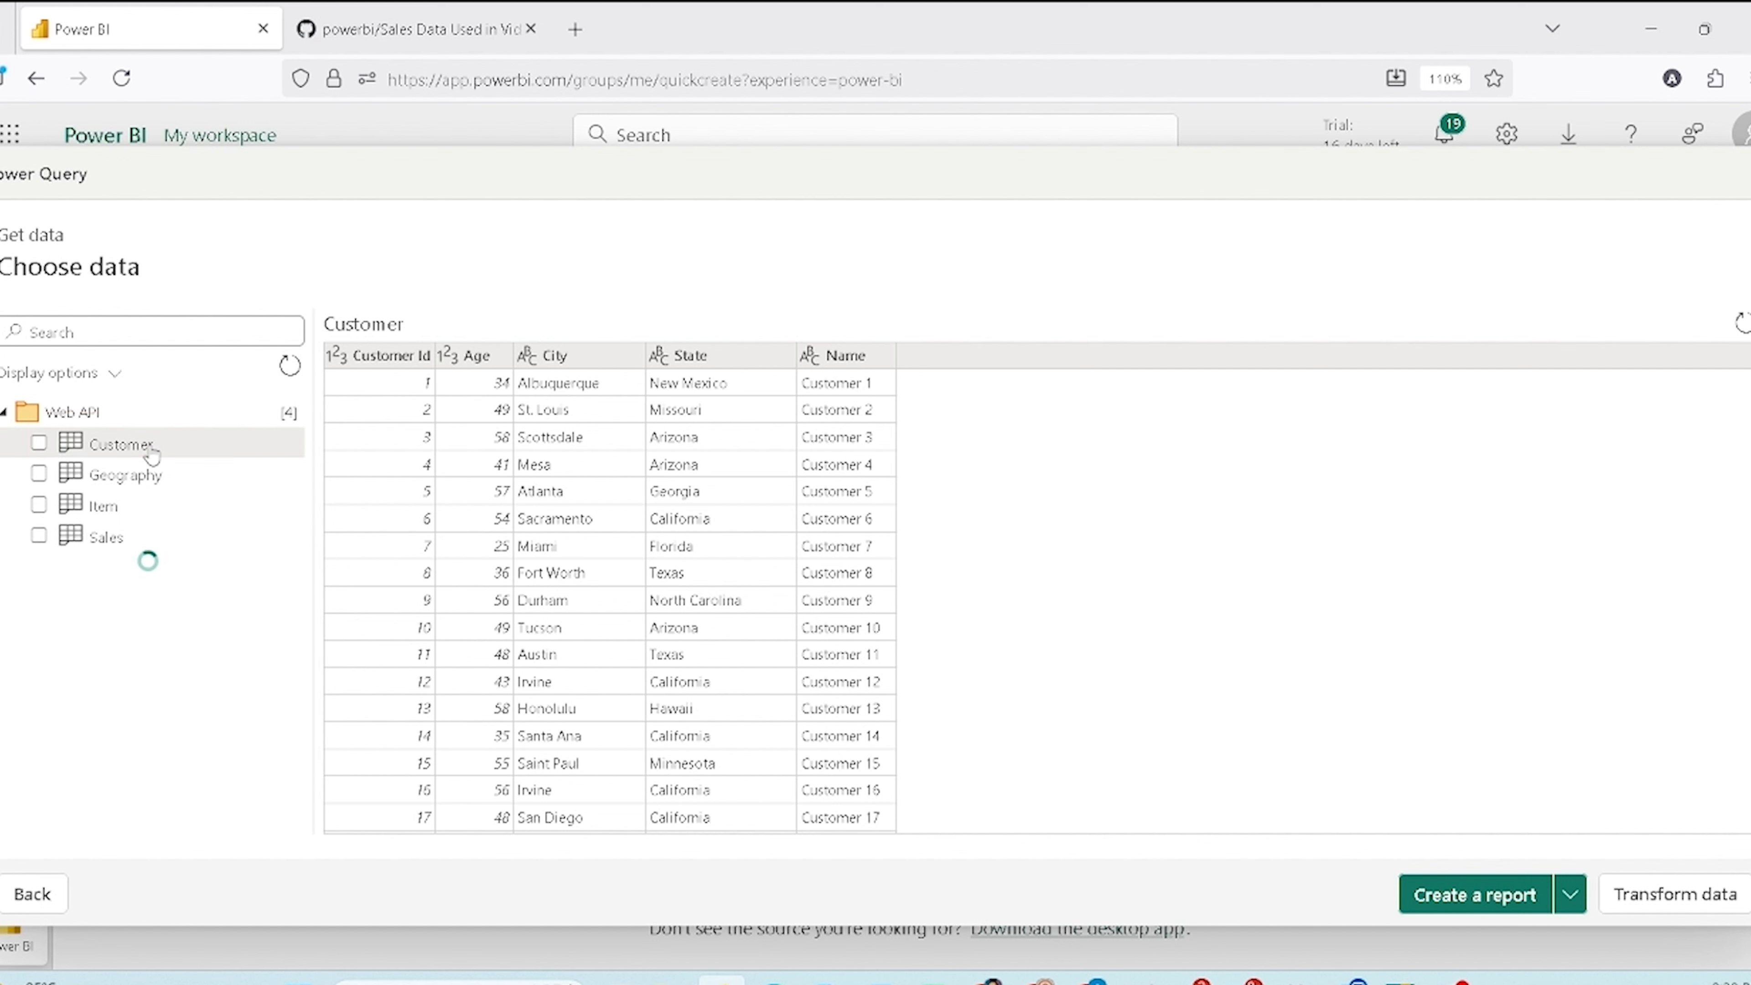
left_click(39, 443)
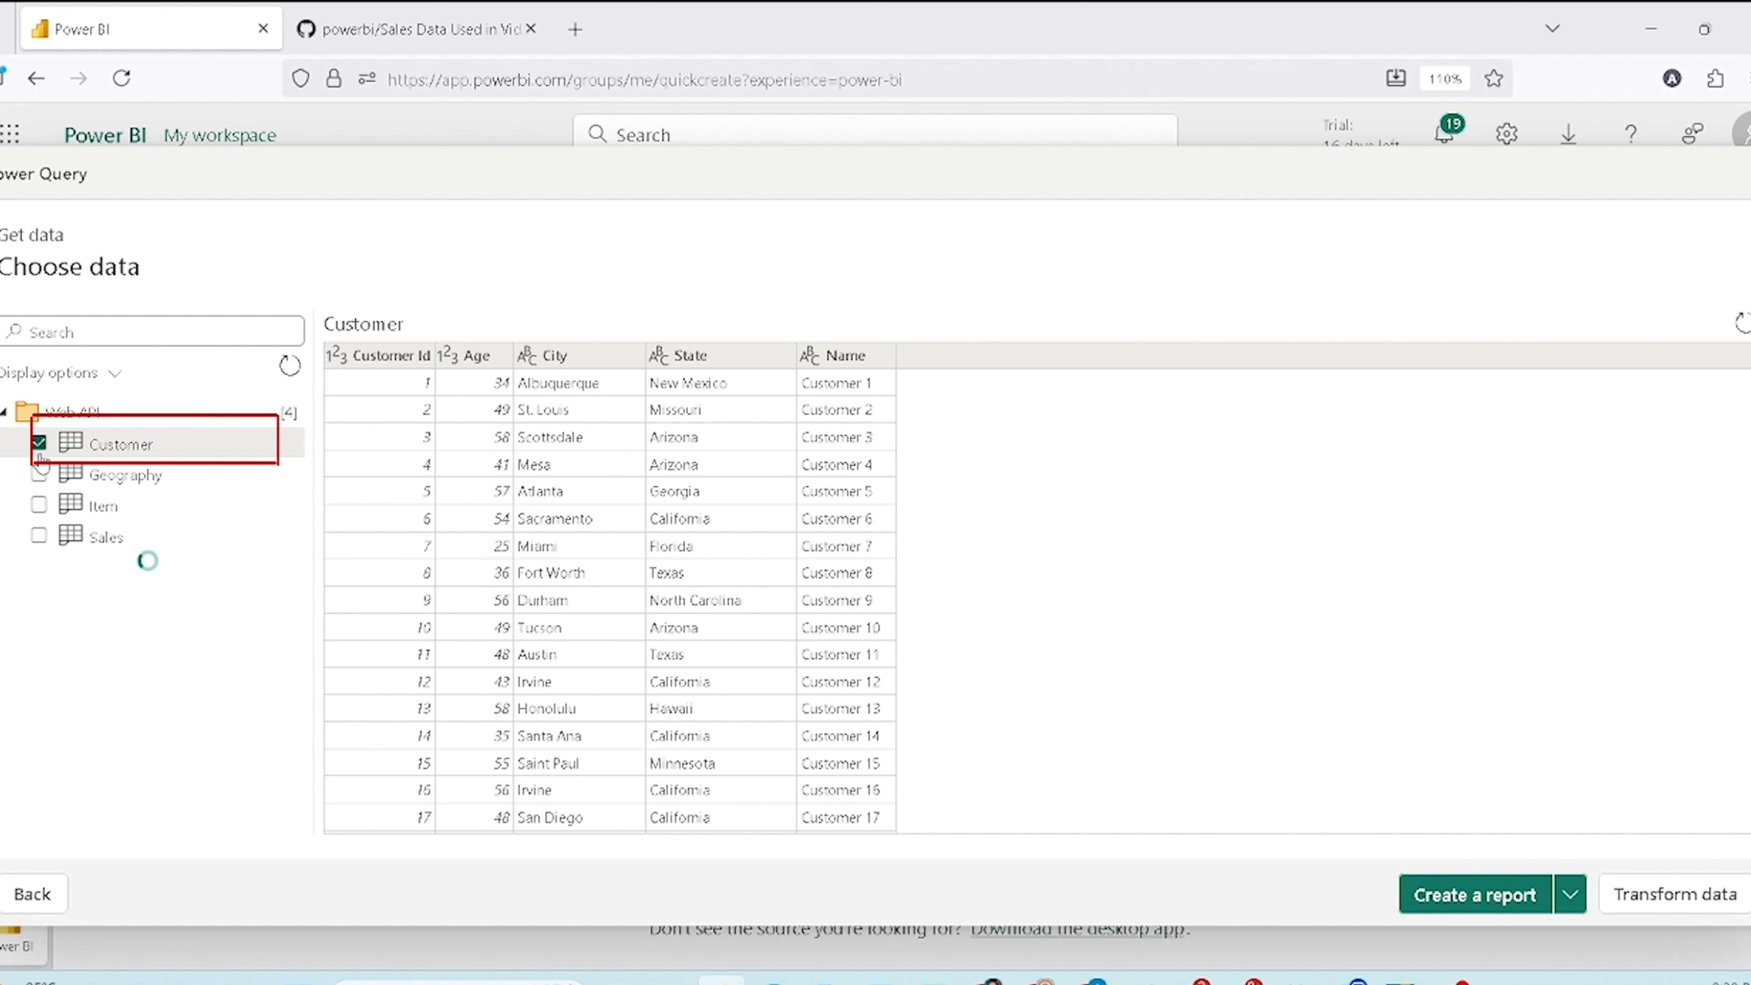
left_click(39, 475)
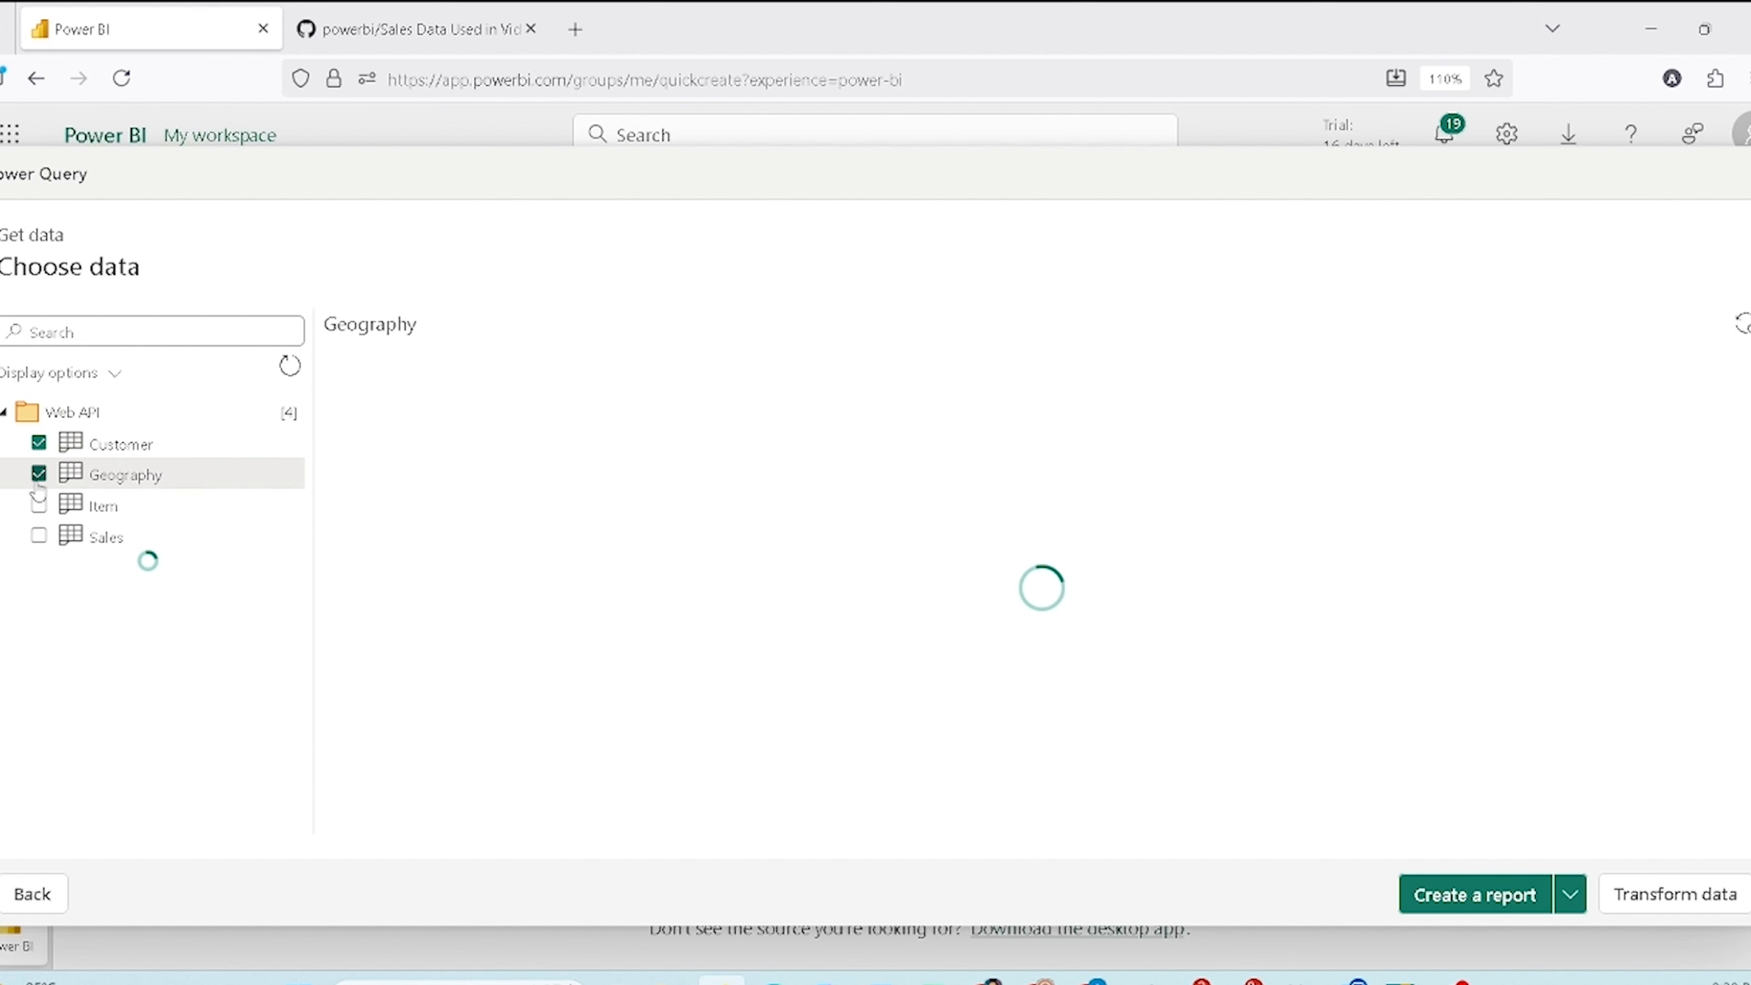
left_click(39, 504)
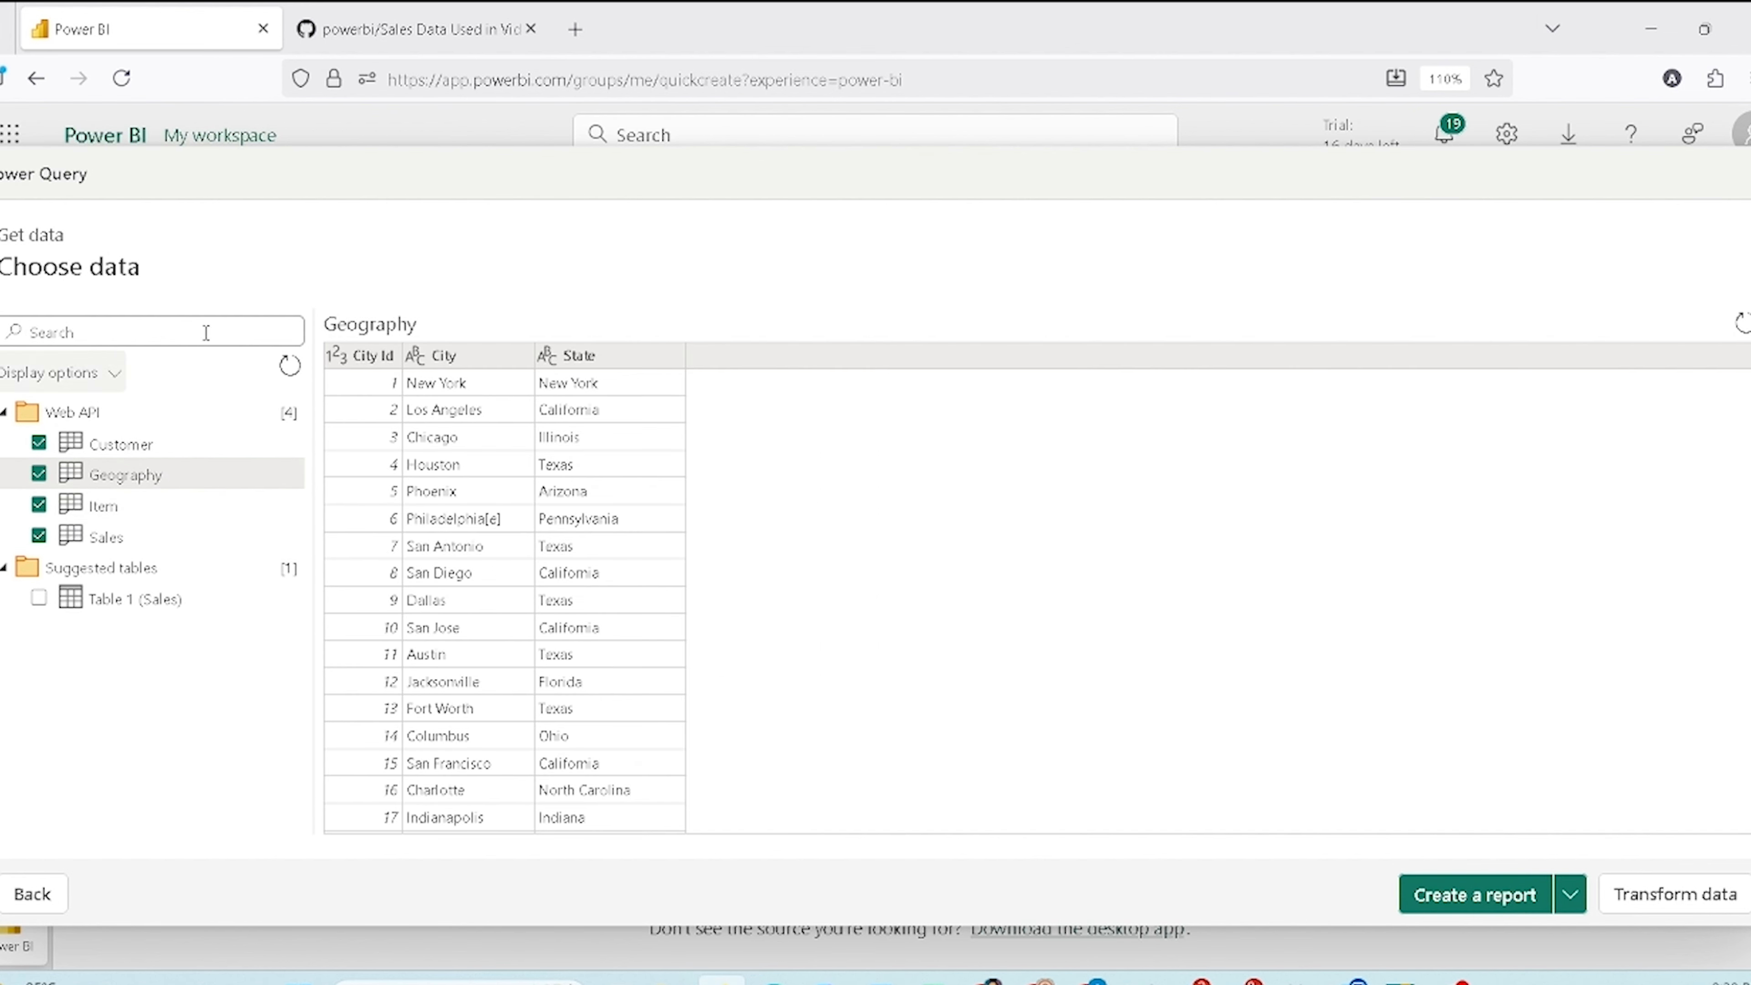
left_click(1572, 895)
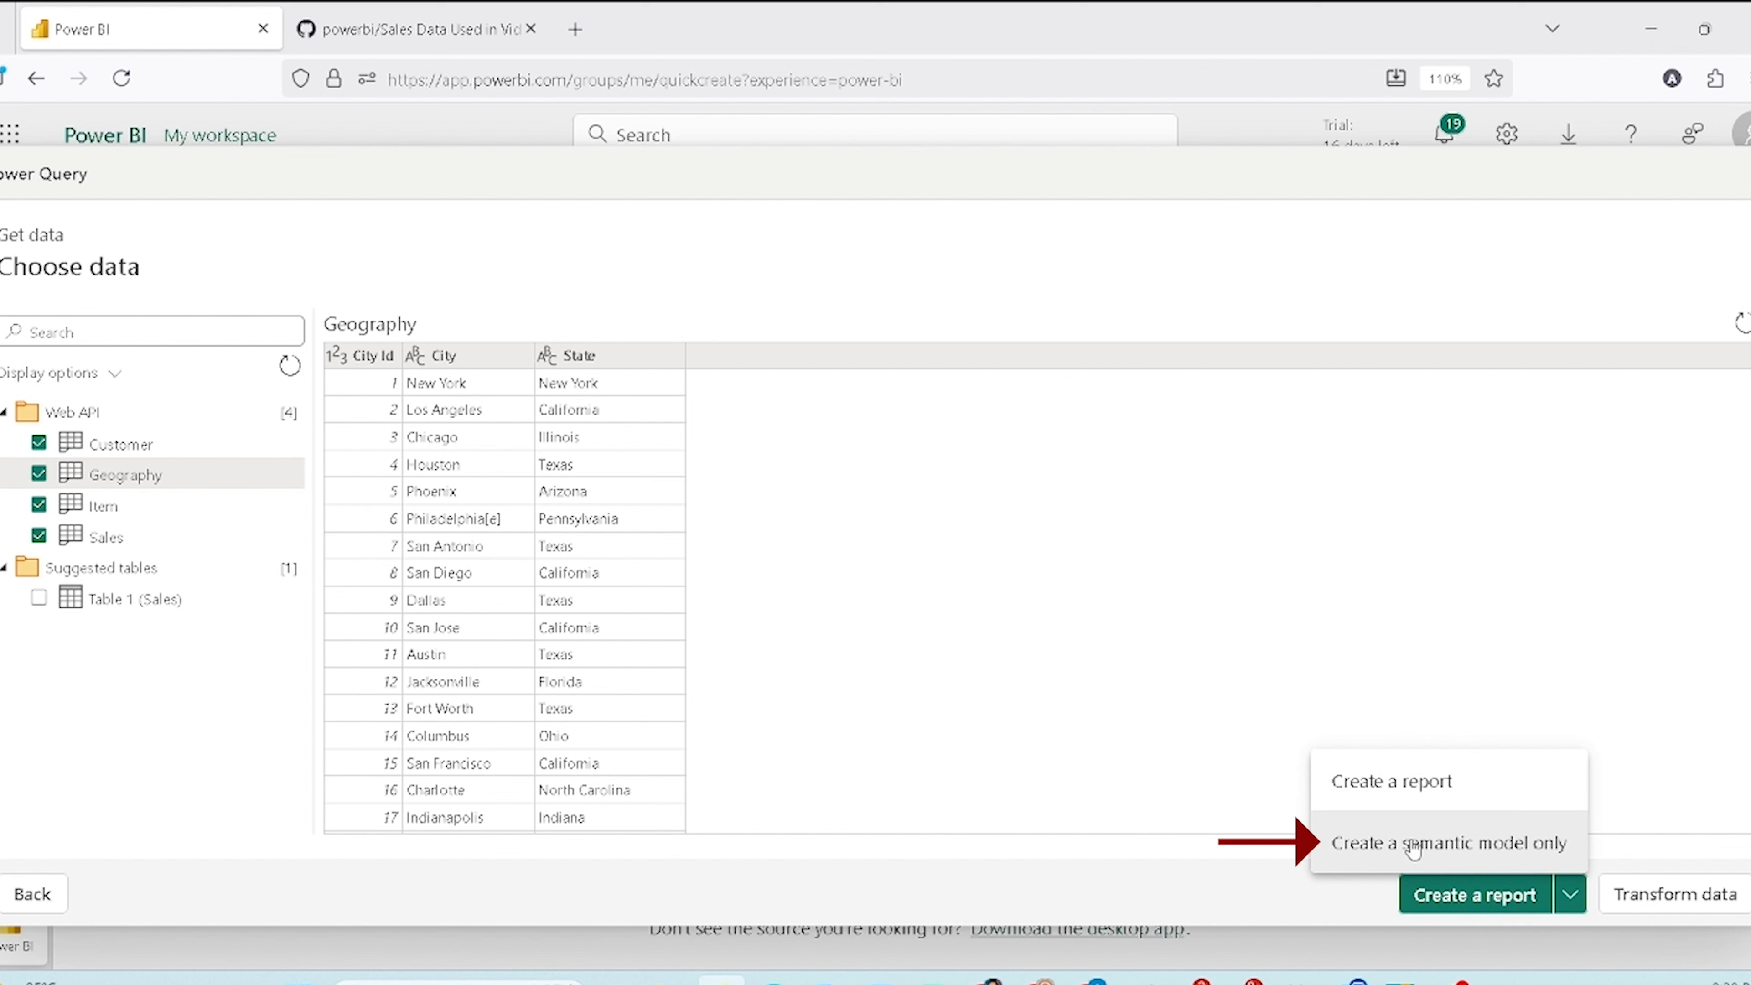
left_click(1624, 696)
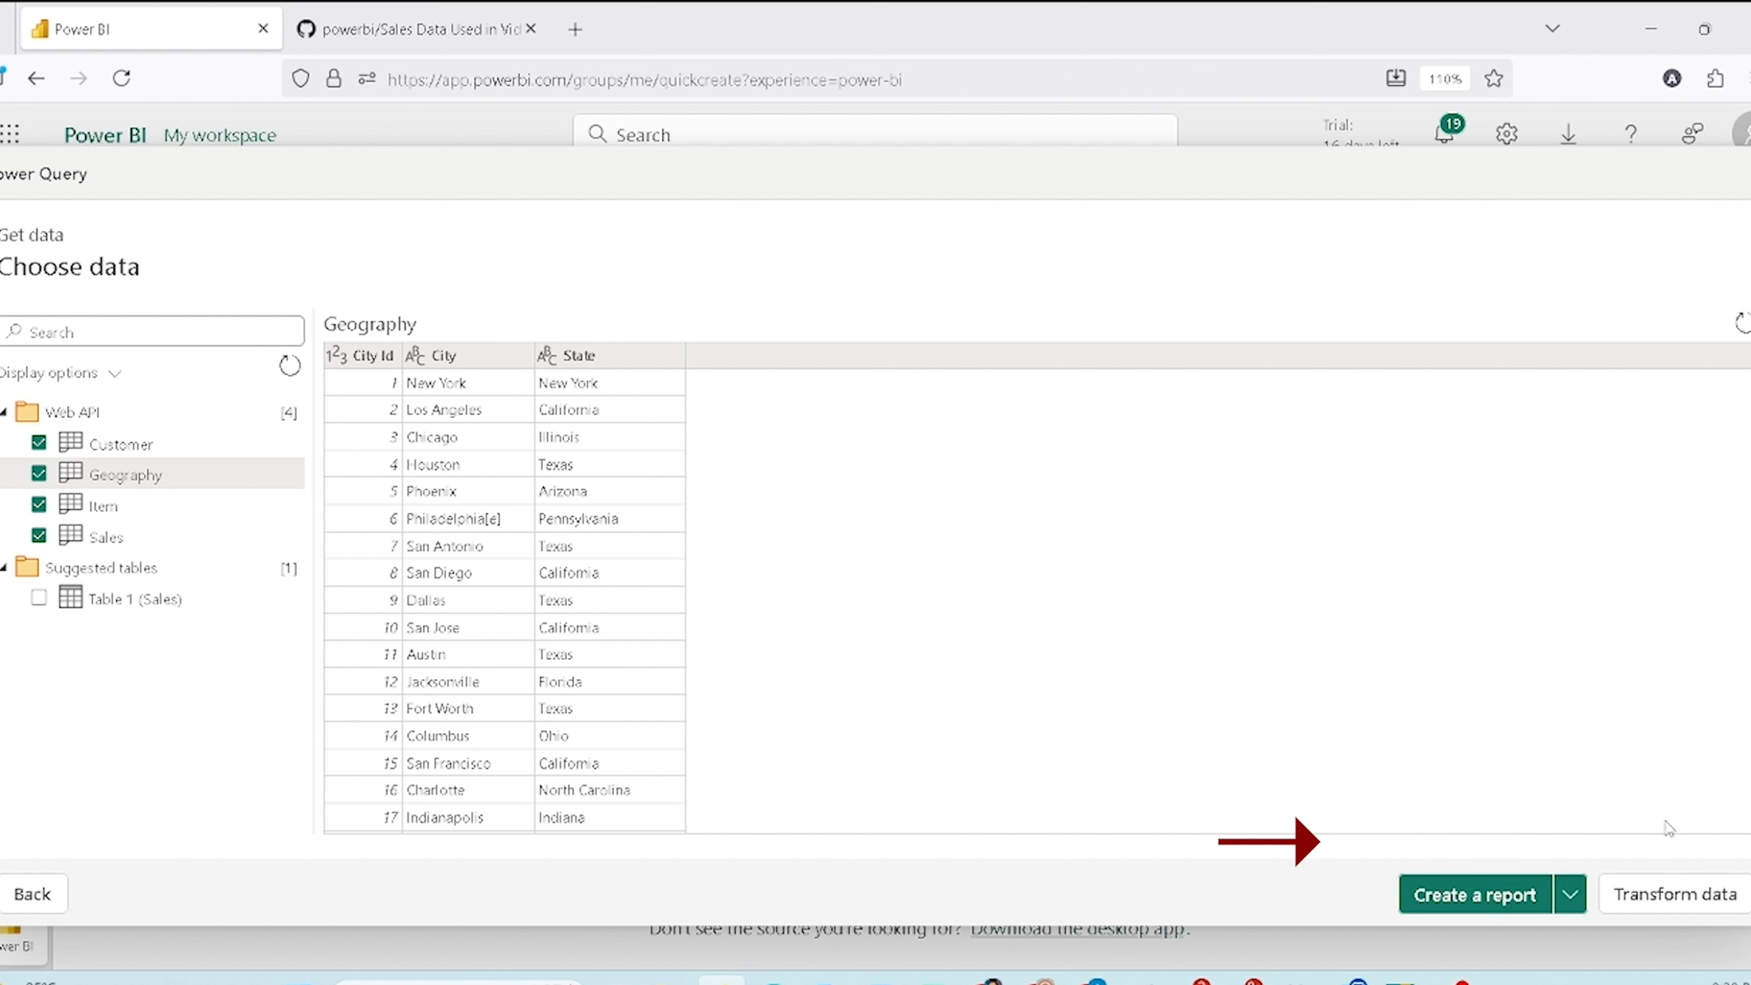
left_click(1667, 897)
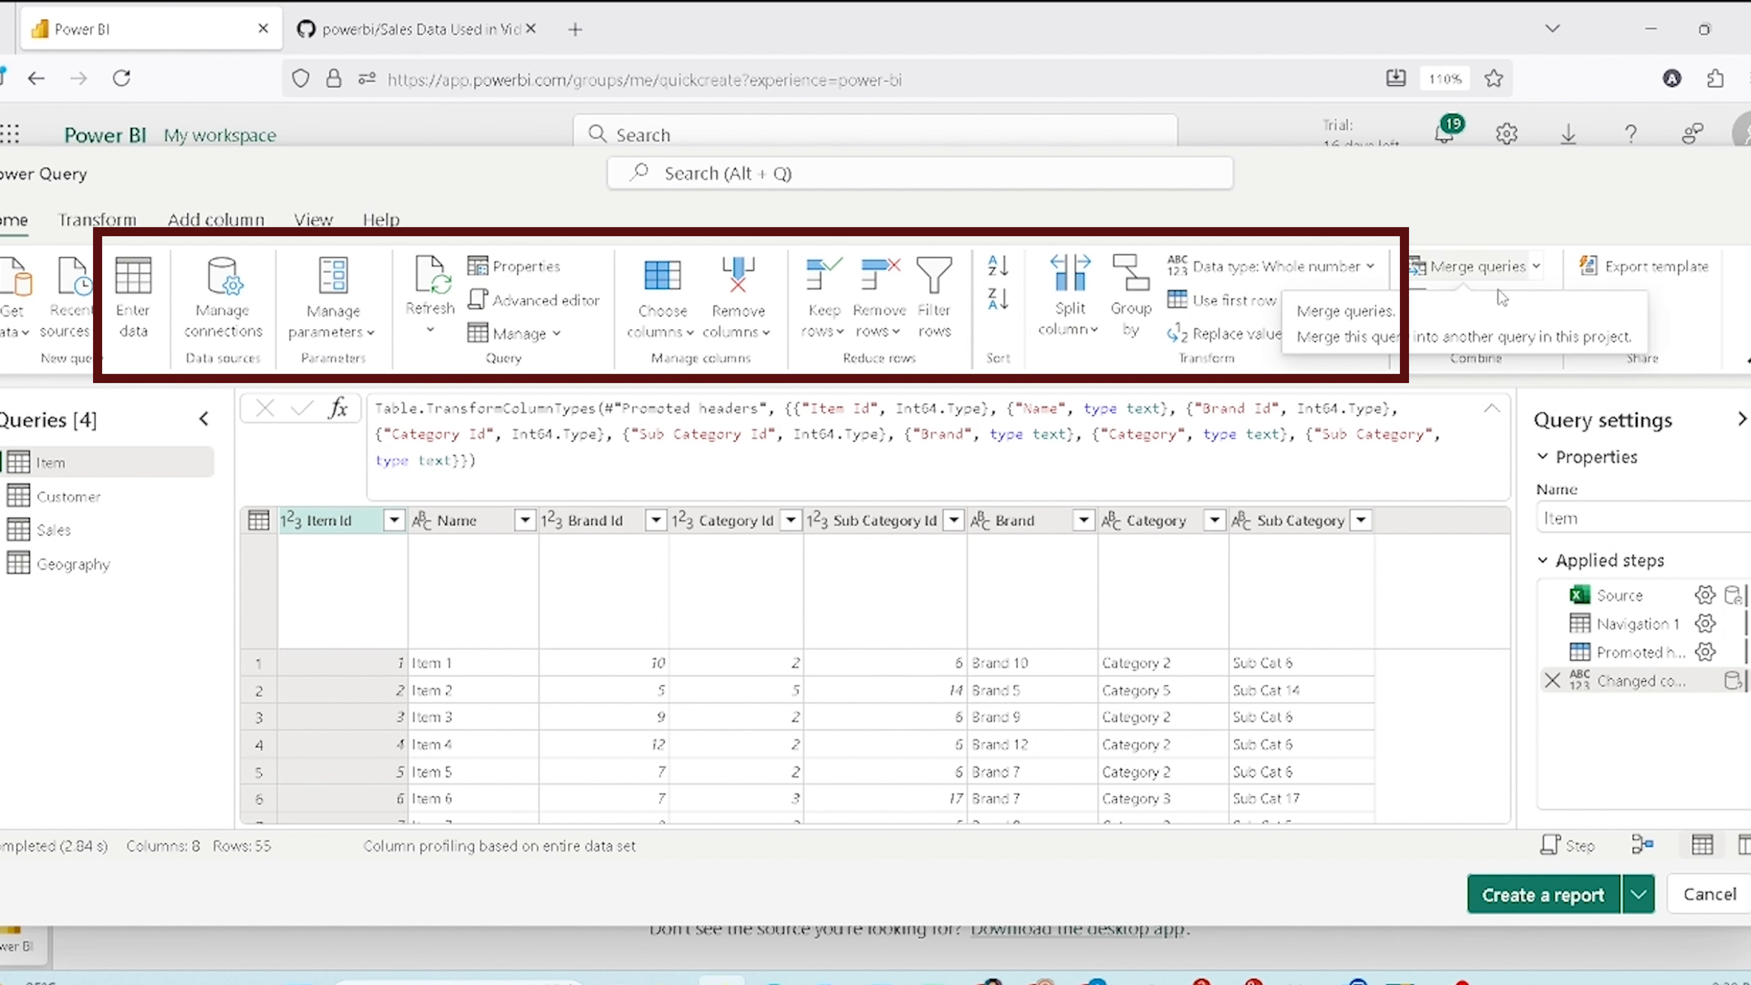
Step: Start a custom column named Gross Amount in the Sales query
left_click(98, 230)
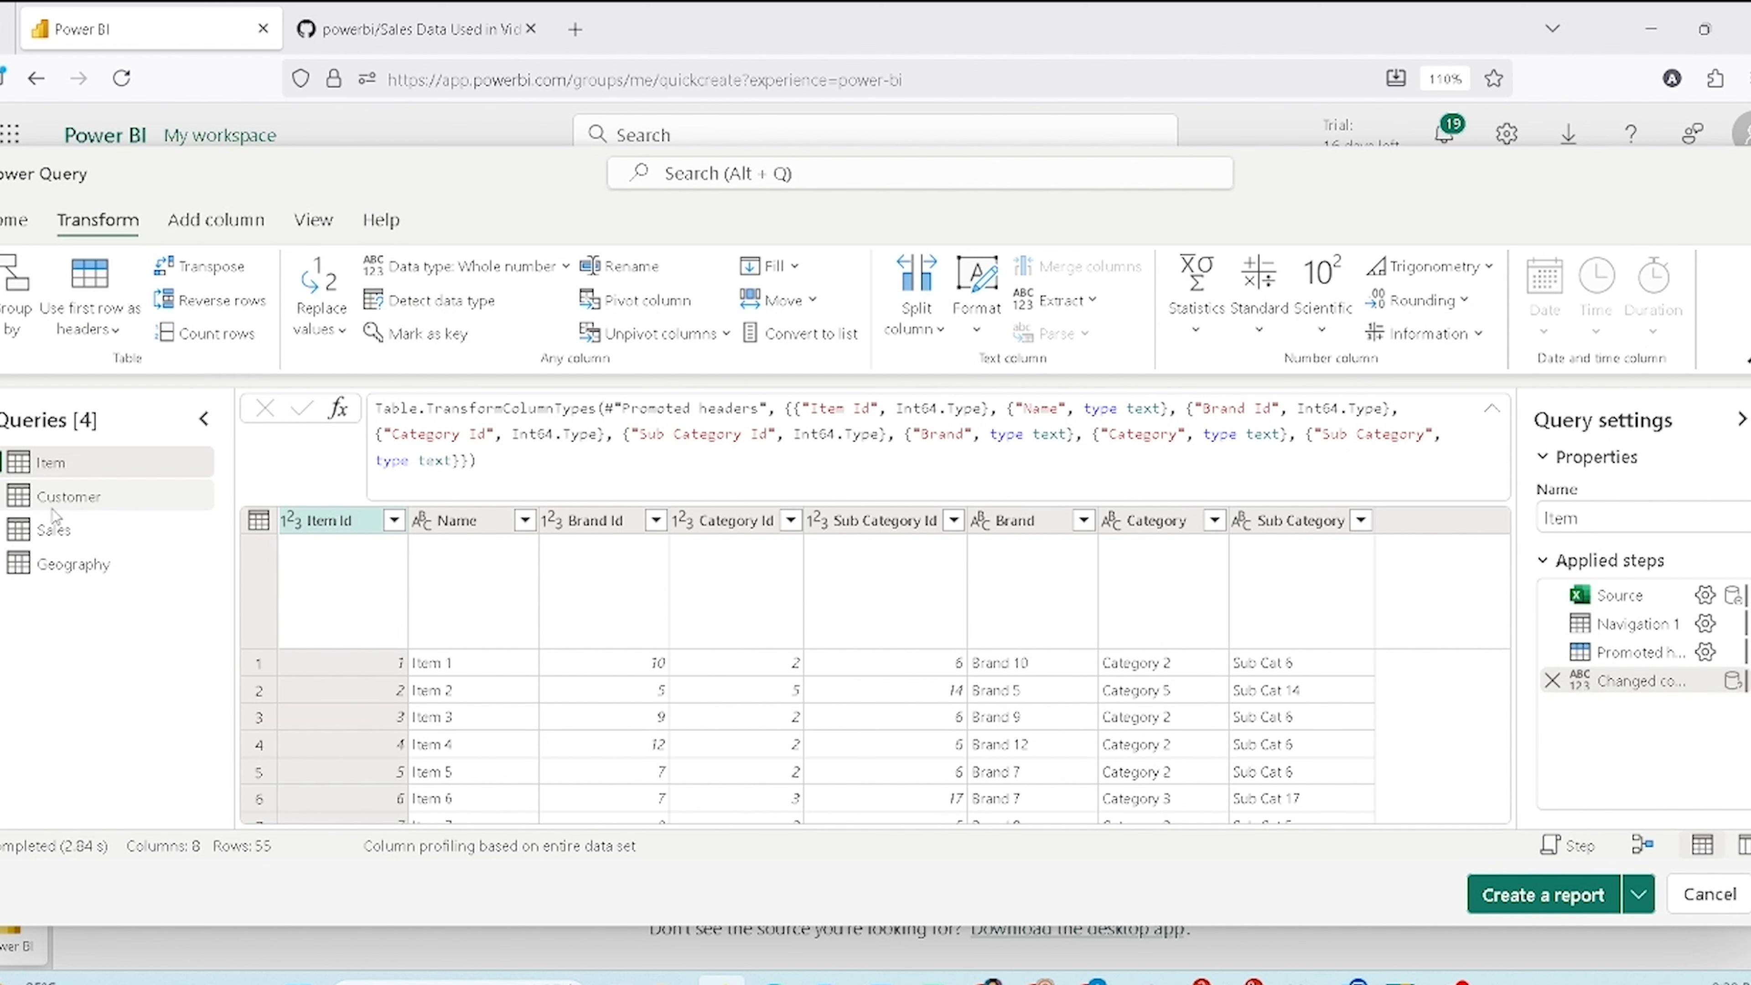
left_click(51, 537)
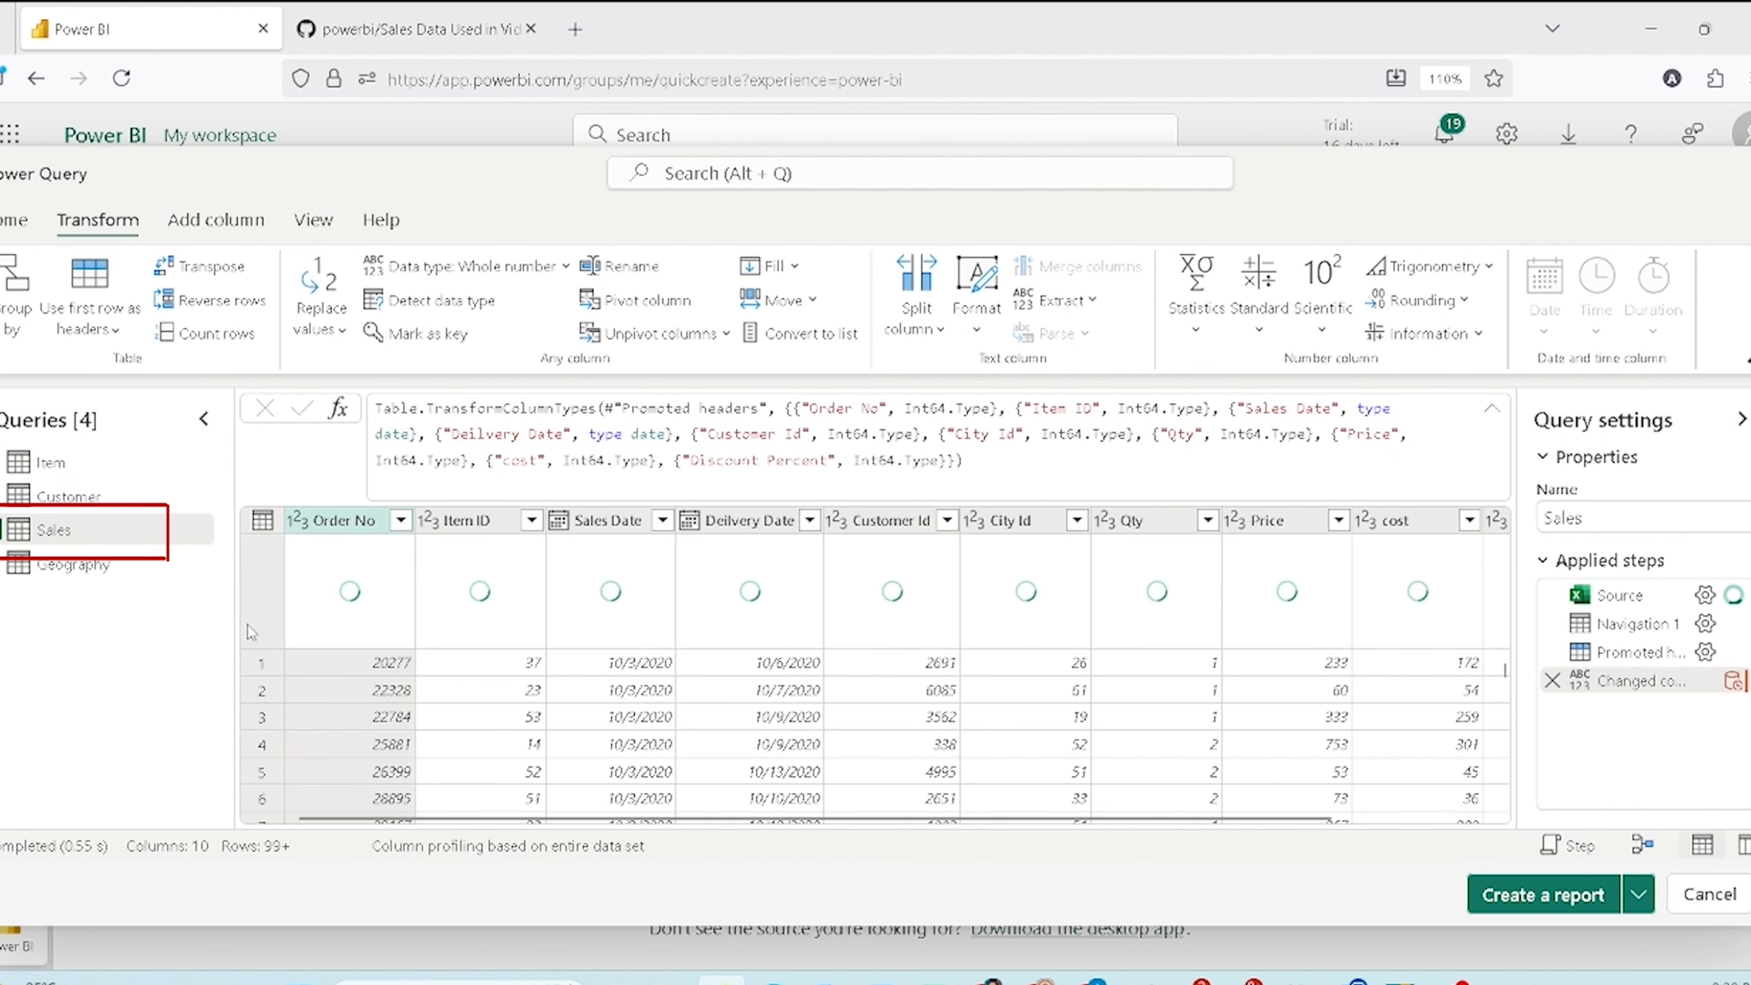
left_click_drag(1186, 817, 1333, 821)
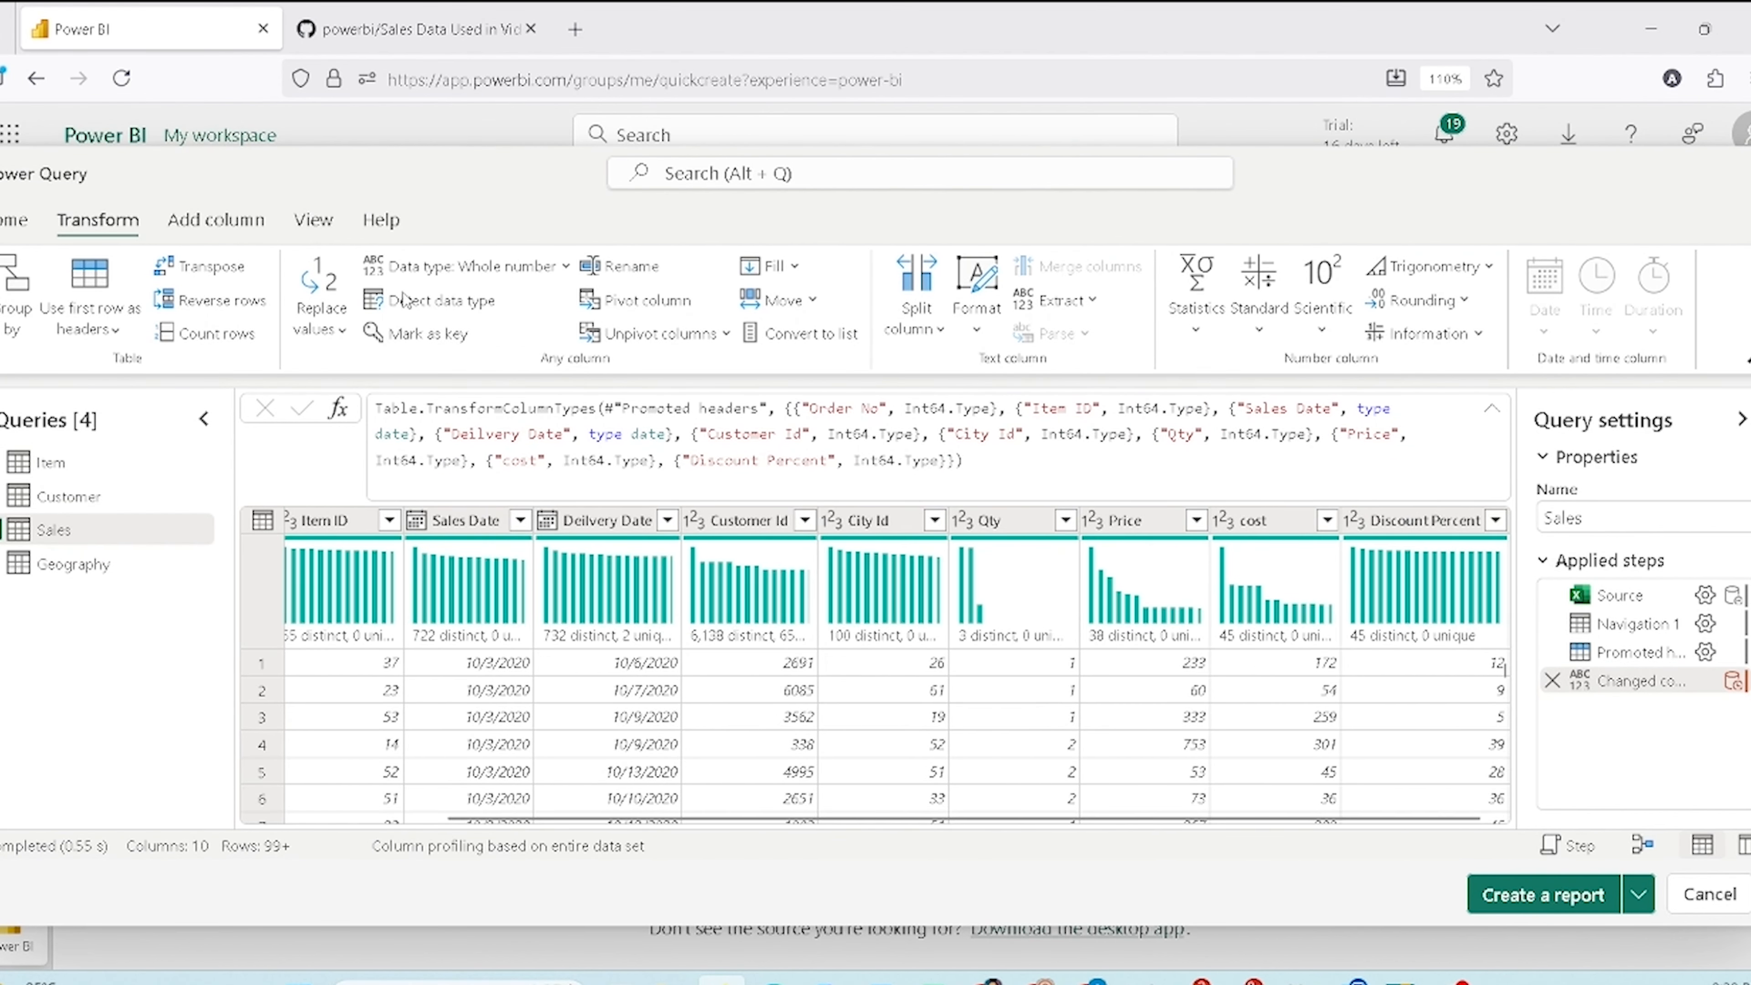
left_click(232, 227)
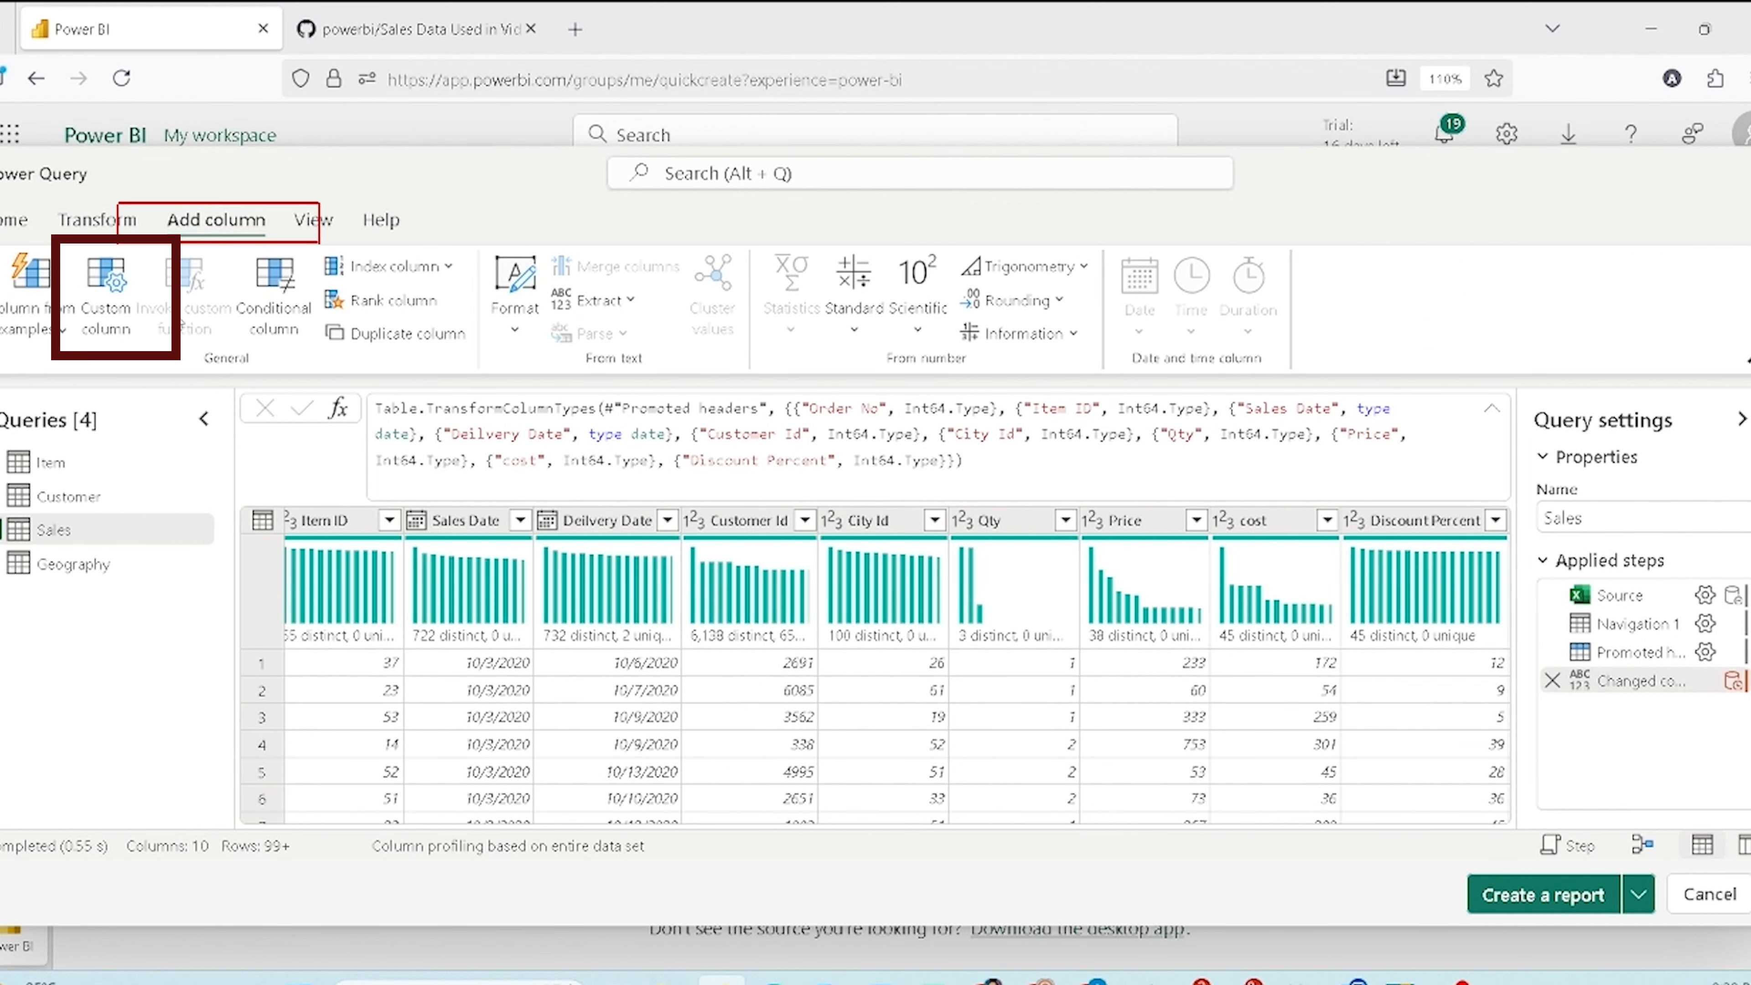
left_click(114, 314)
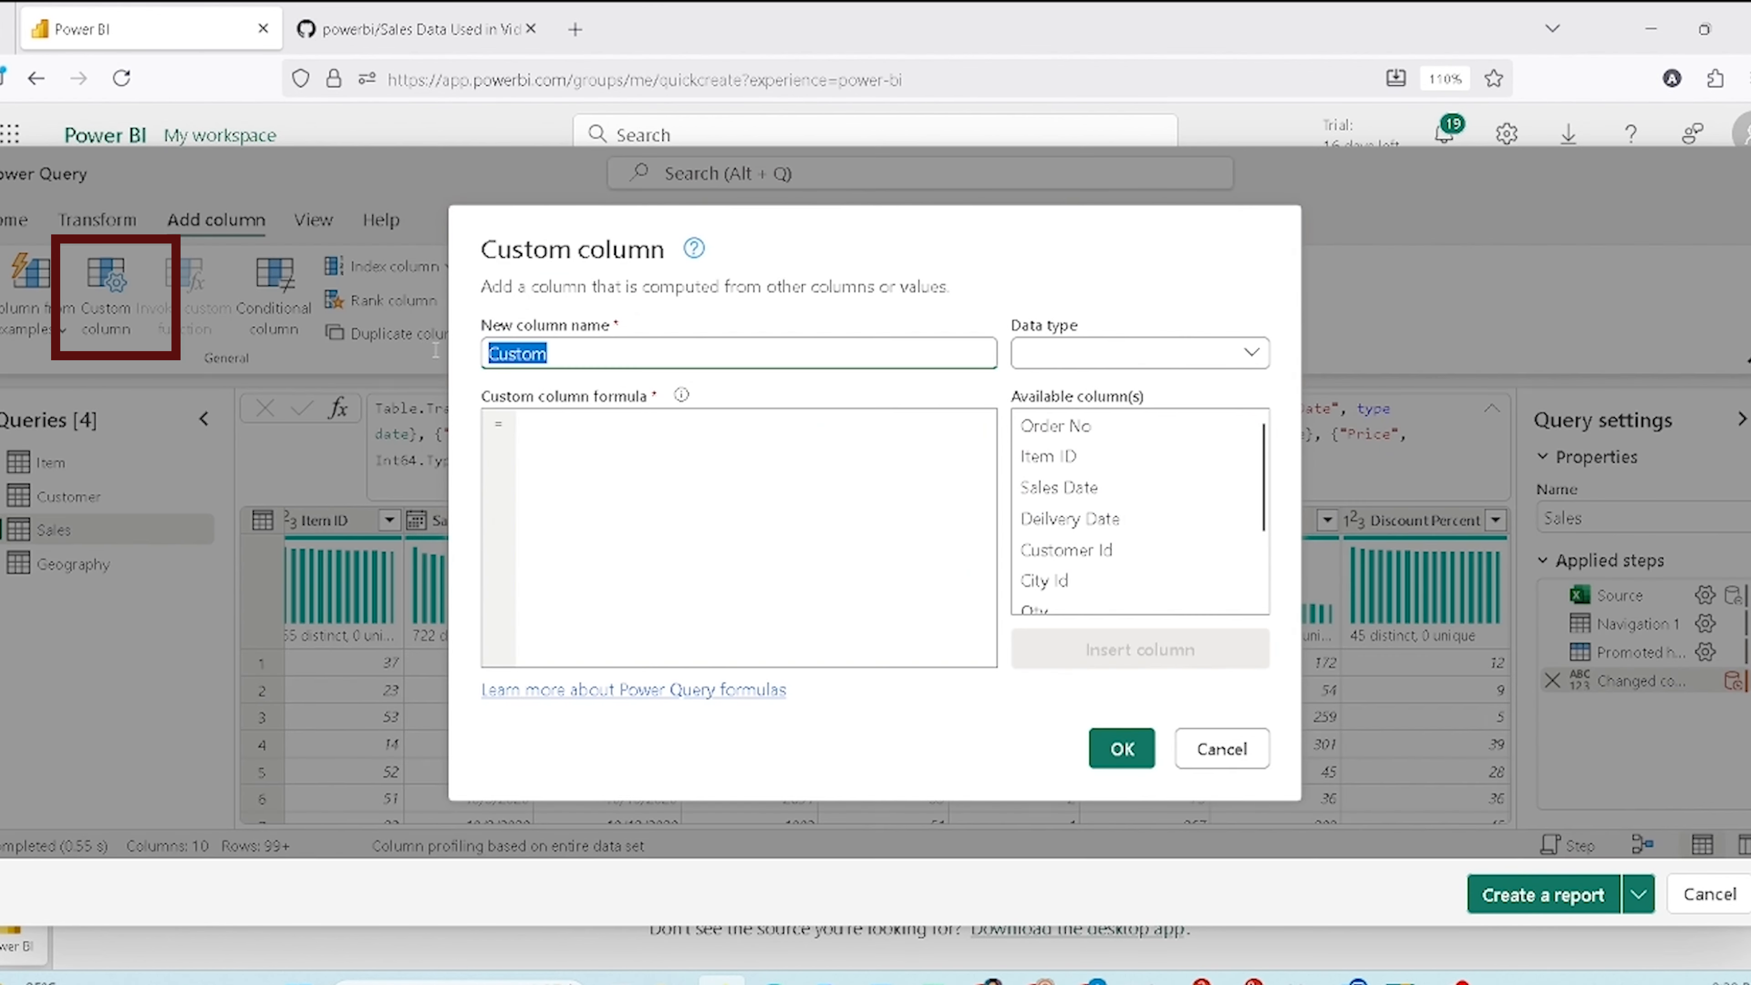
type("Gros")
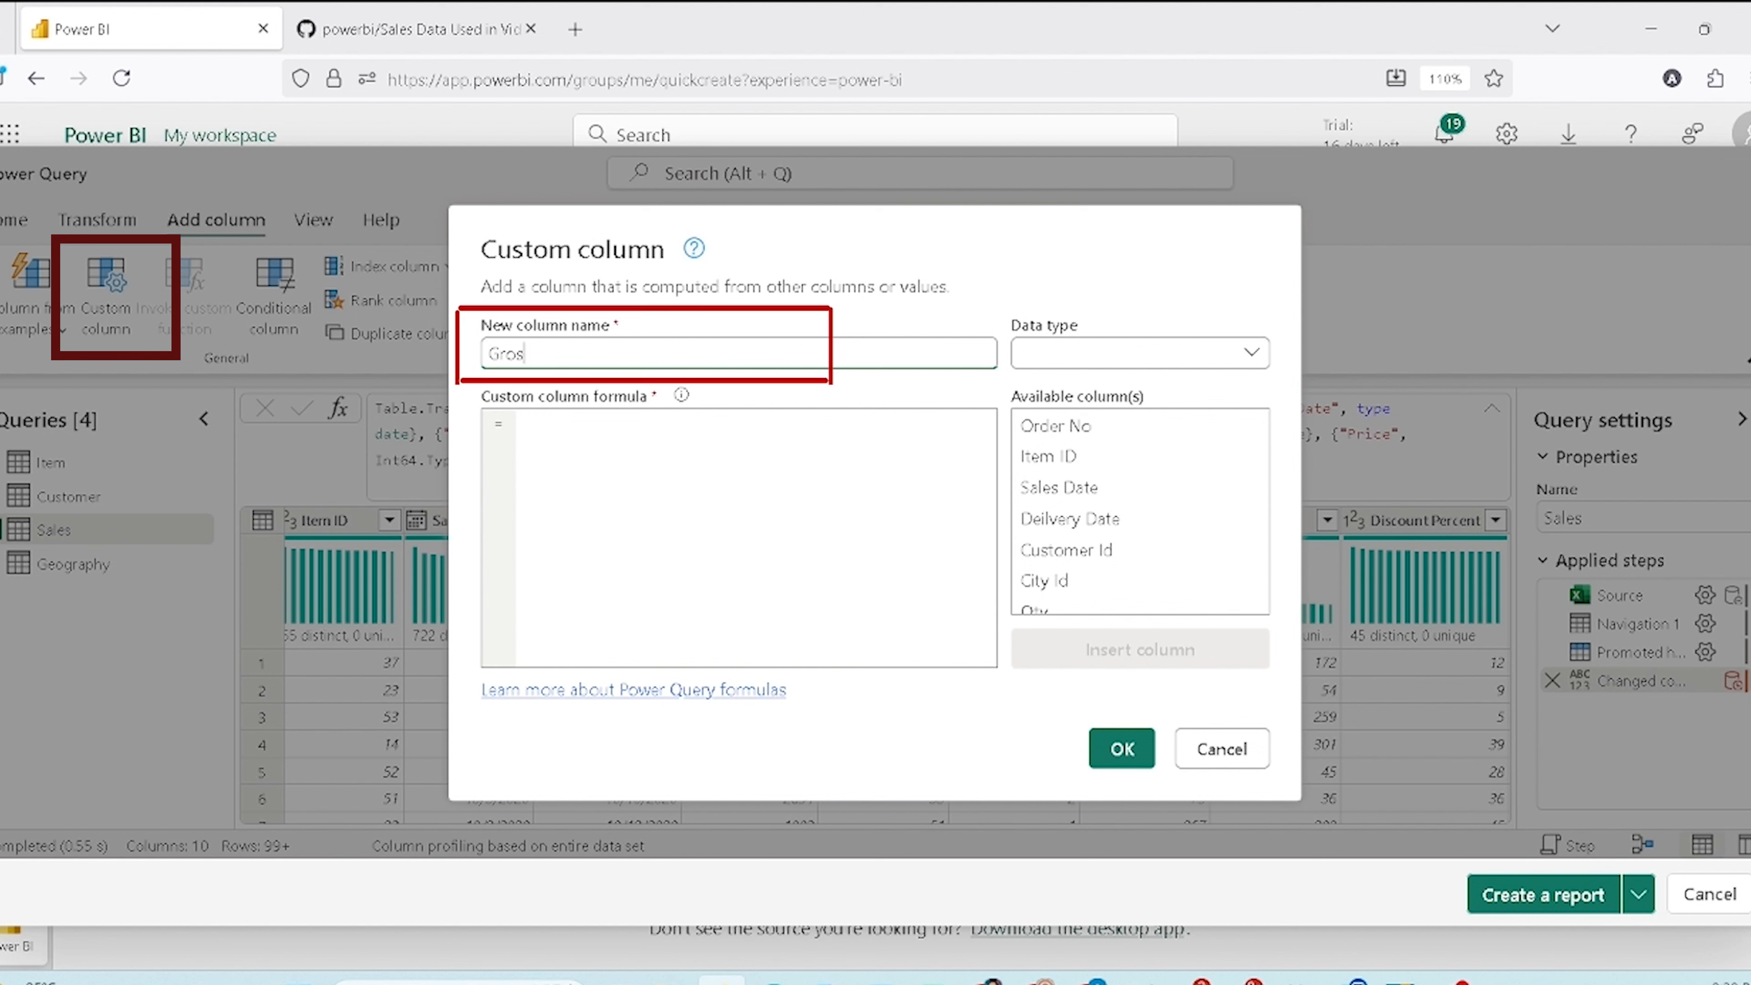
type("s Amount")
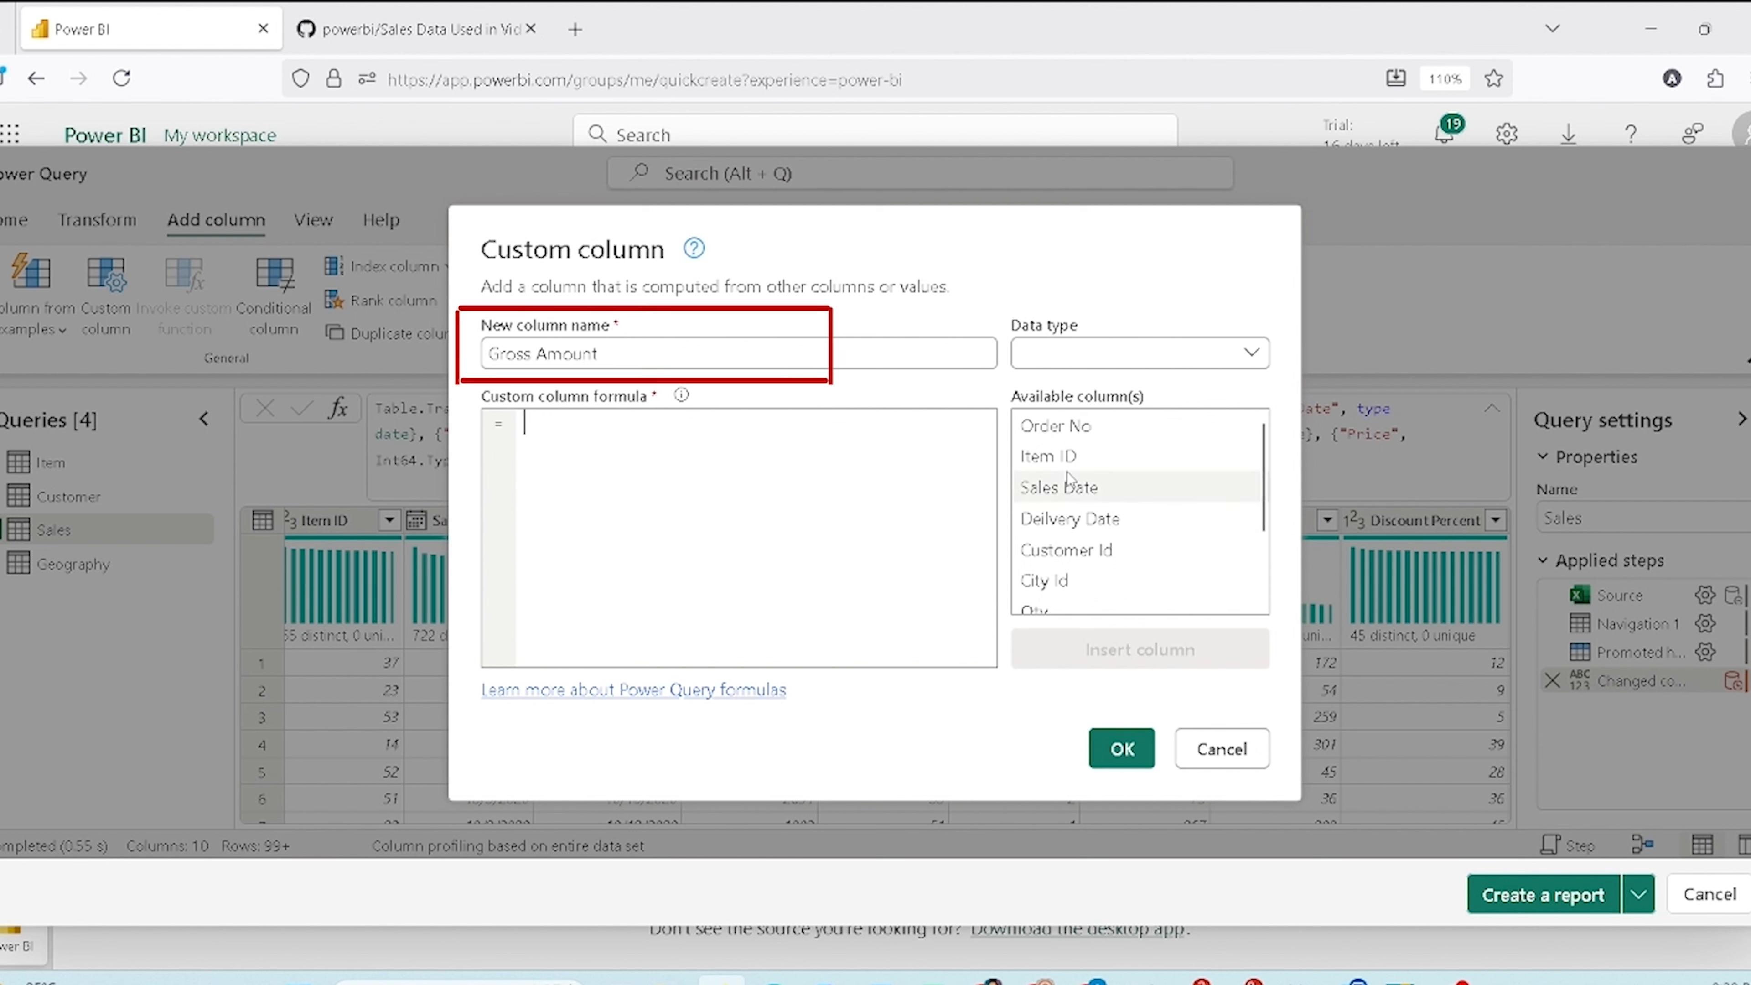
Step: Define Gross Amount as [Qty]*[Price] with the Decimal number data type and add the column
scroll(1047, 525, "down", 2)
double_click(1047, 508)
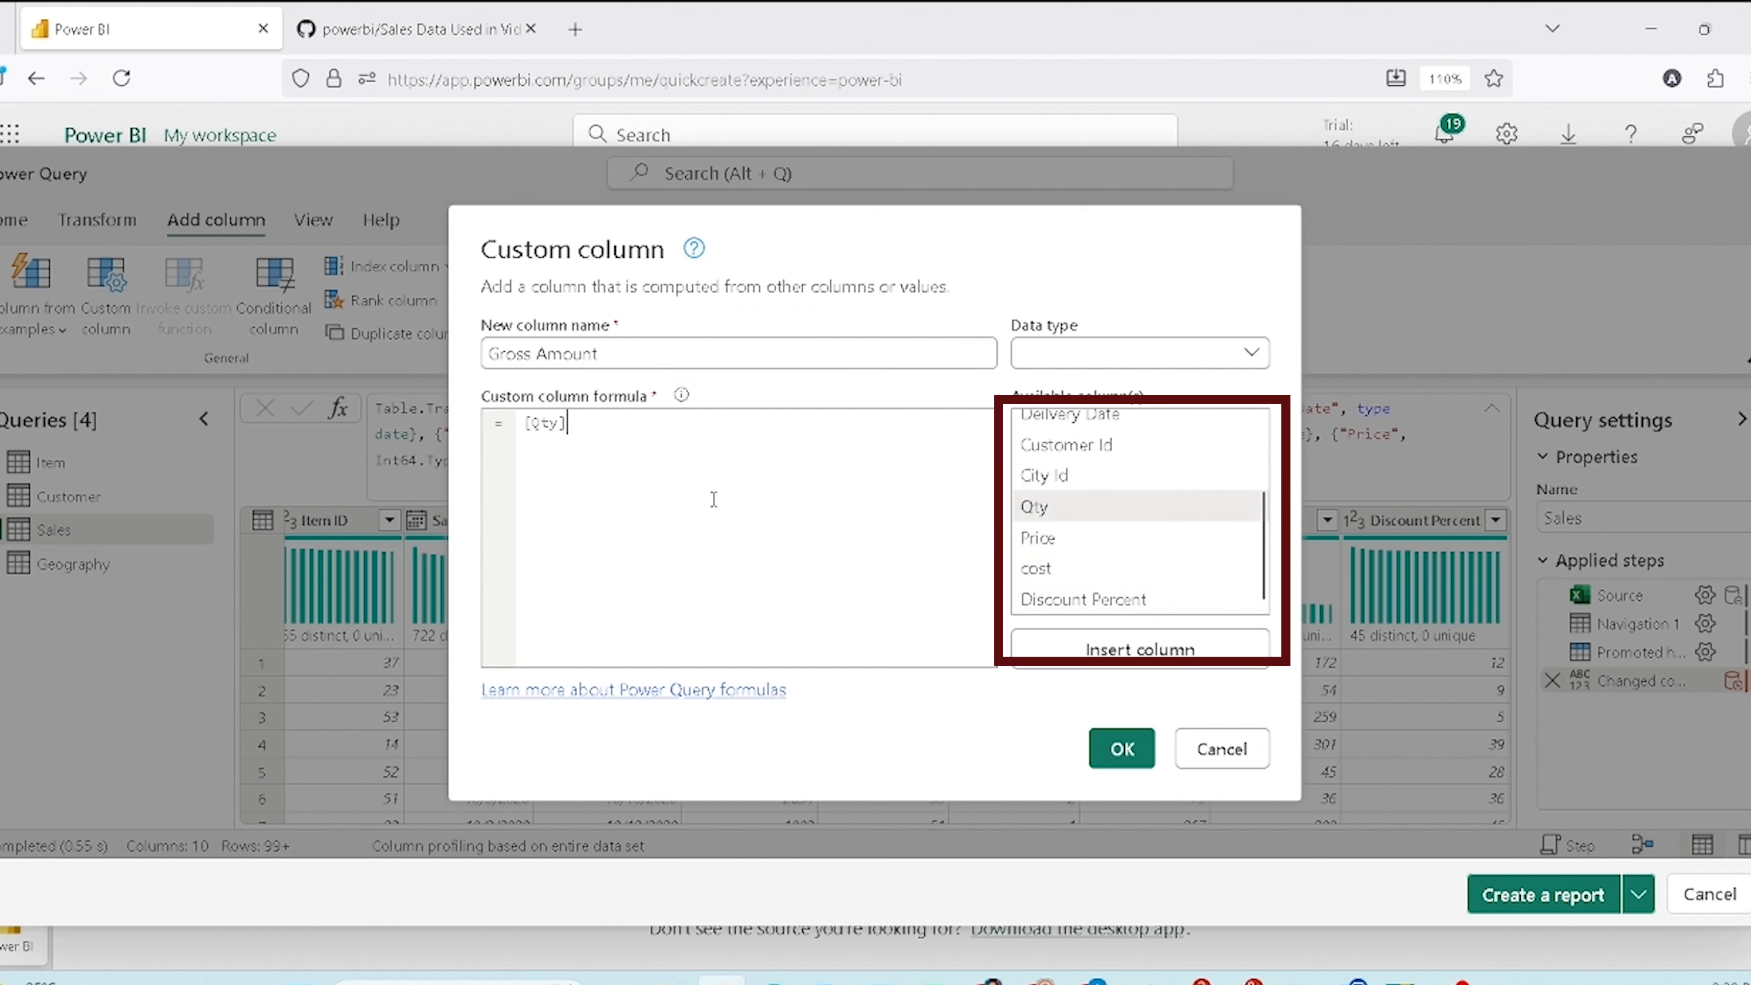
type("*")
double_click(1031, 541)
left_click(1157, 358)
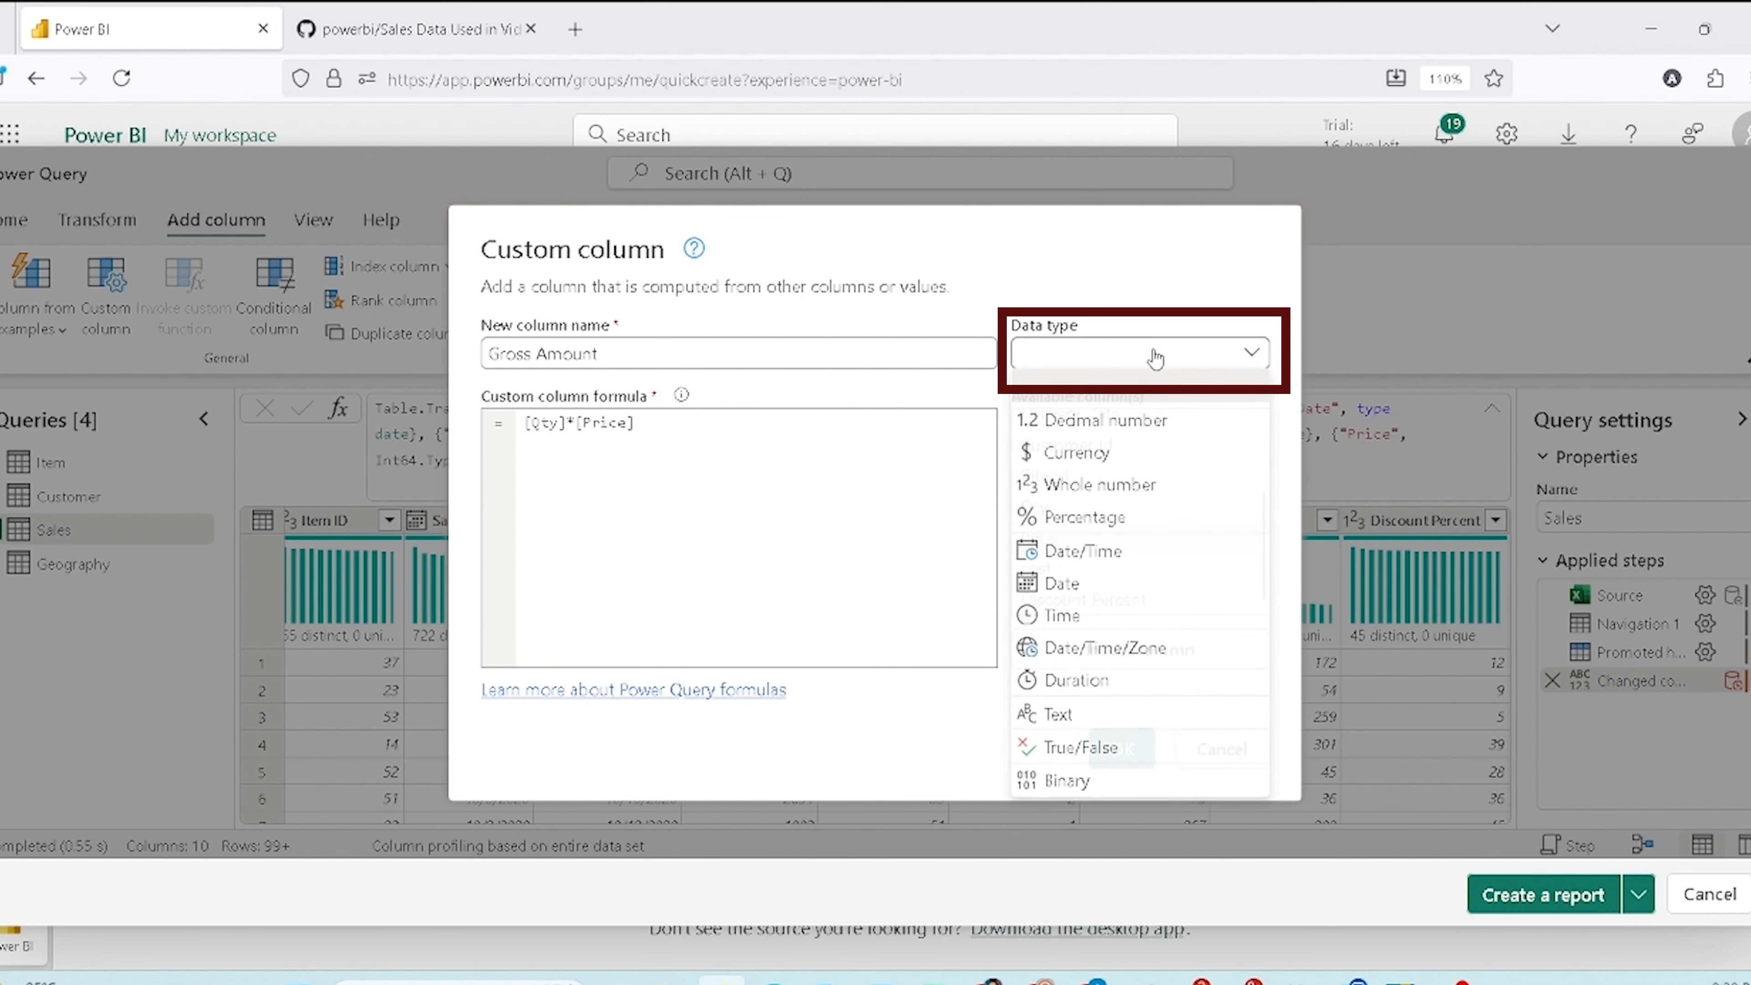
left_click(1136, 419)
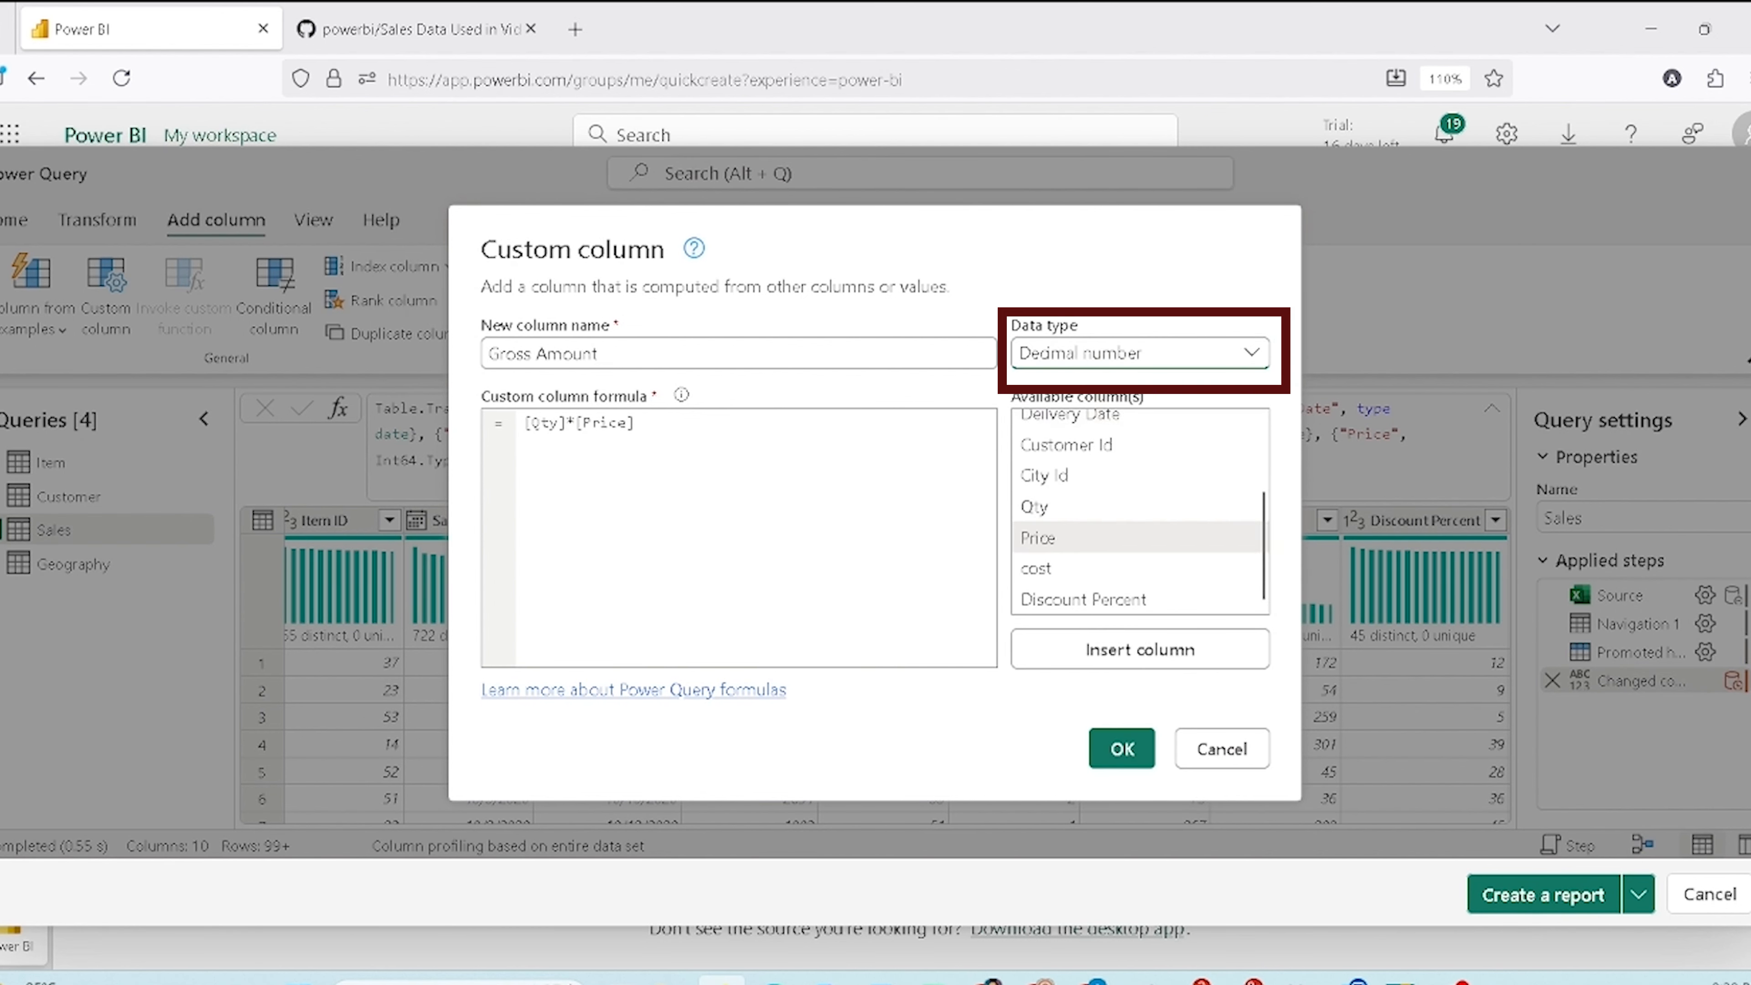
left_click(1120, 752)
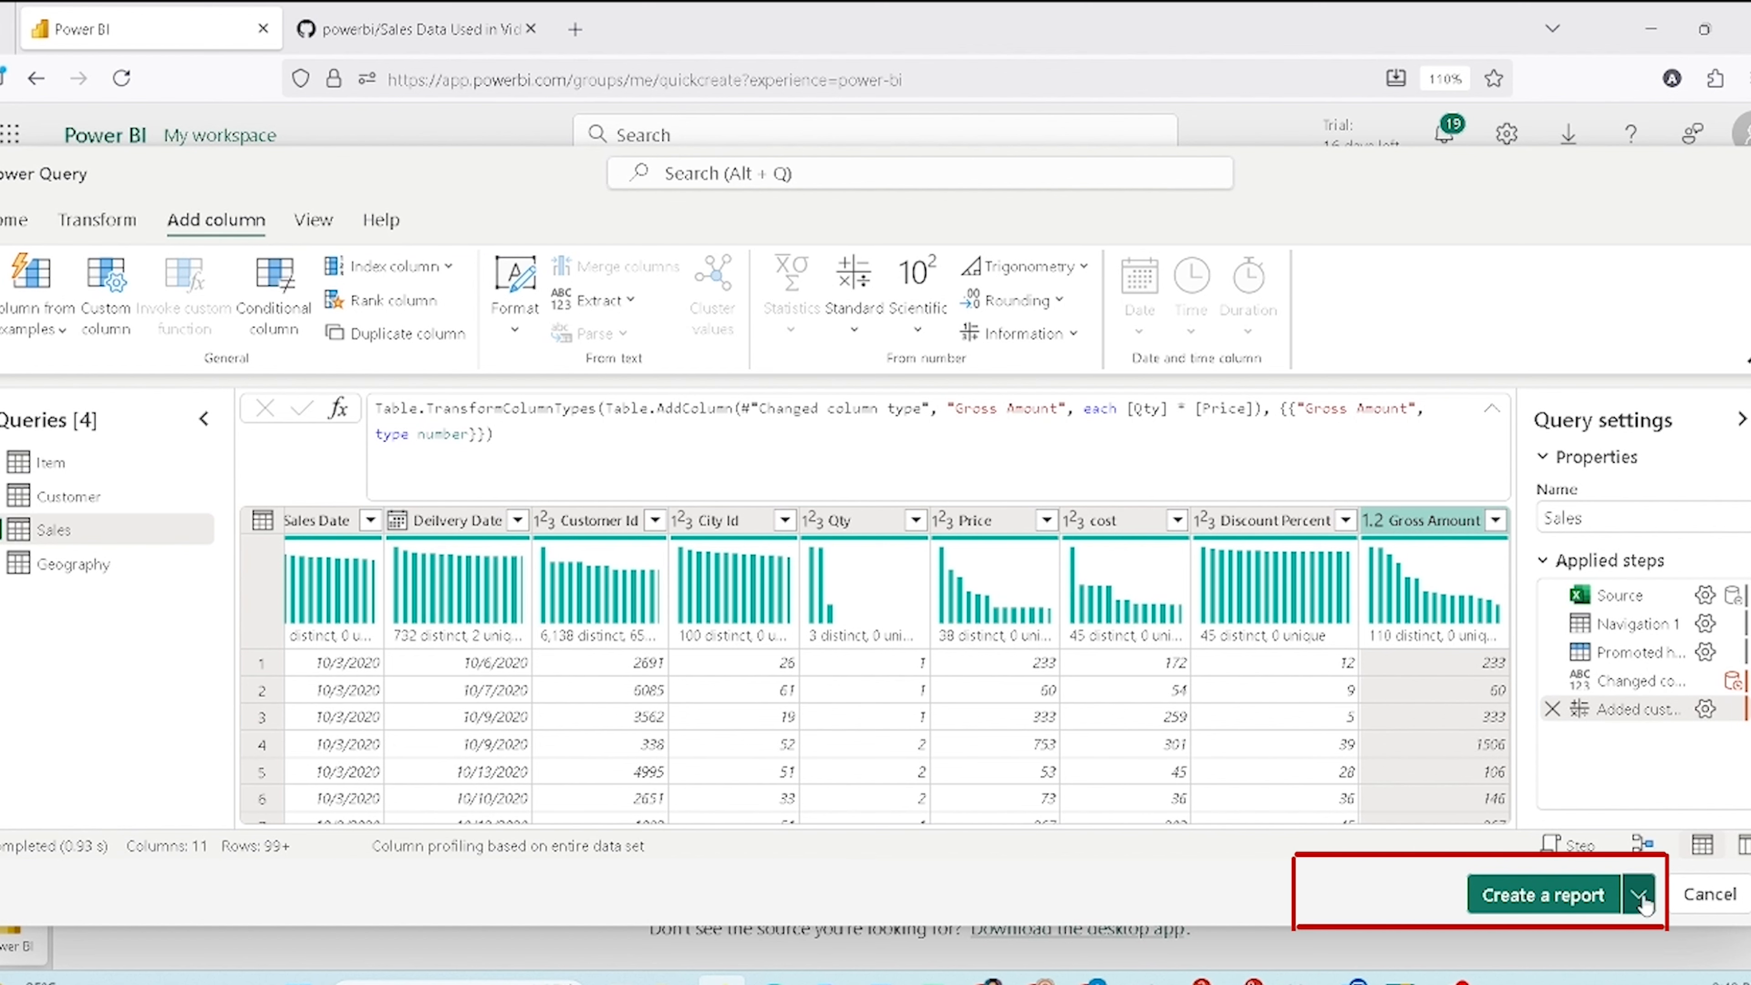
Step: Create only a semantic model from the queries, named Web SM, in the Demo workspace
left_click(1640, 895)
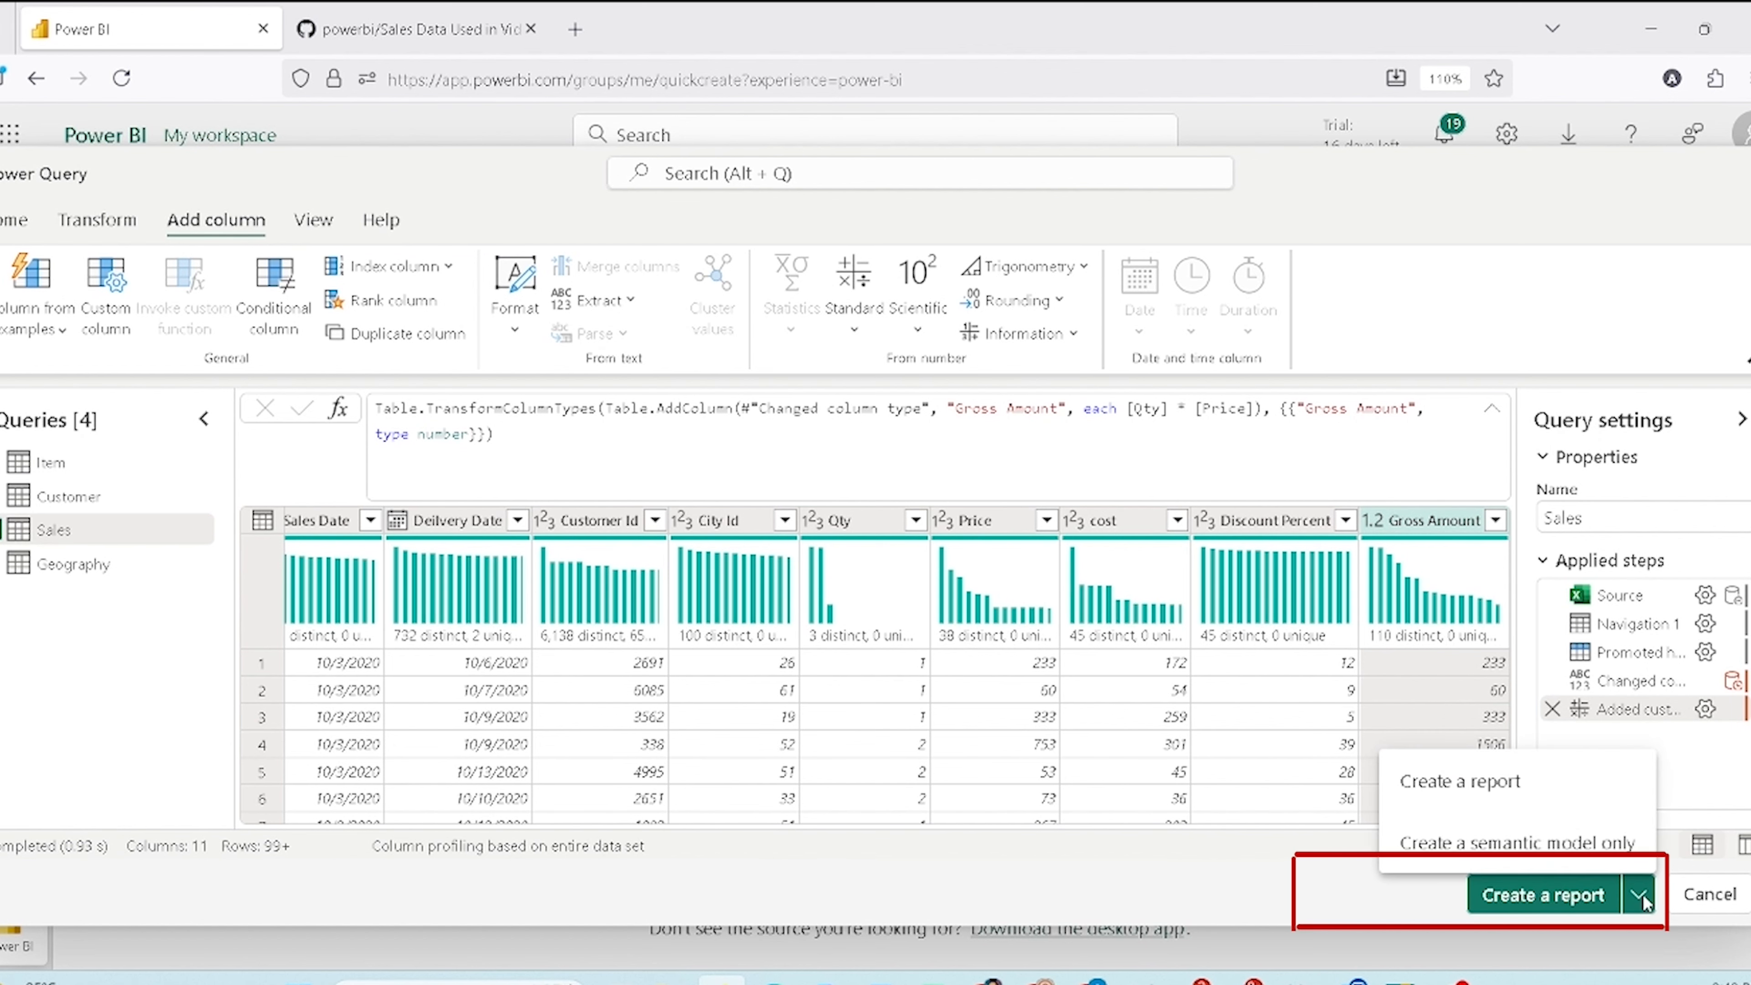
left_click(1505, 850)
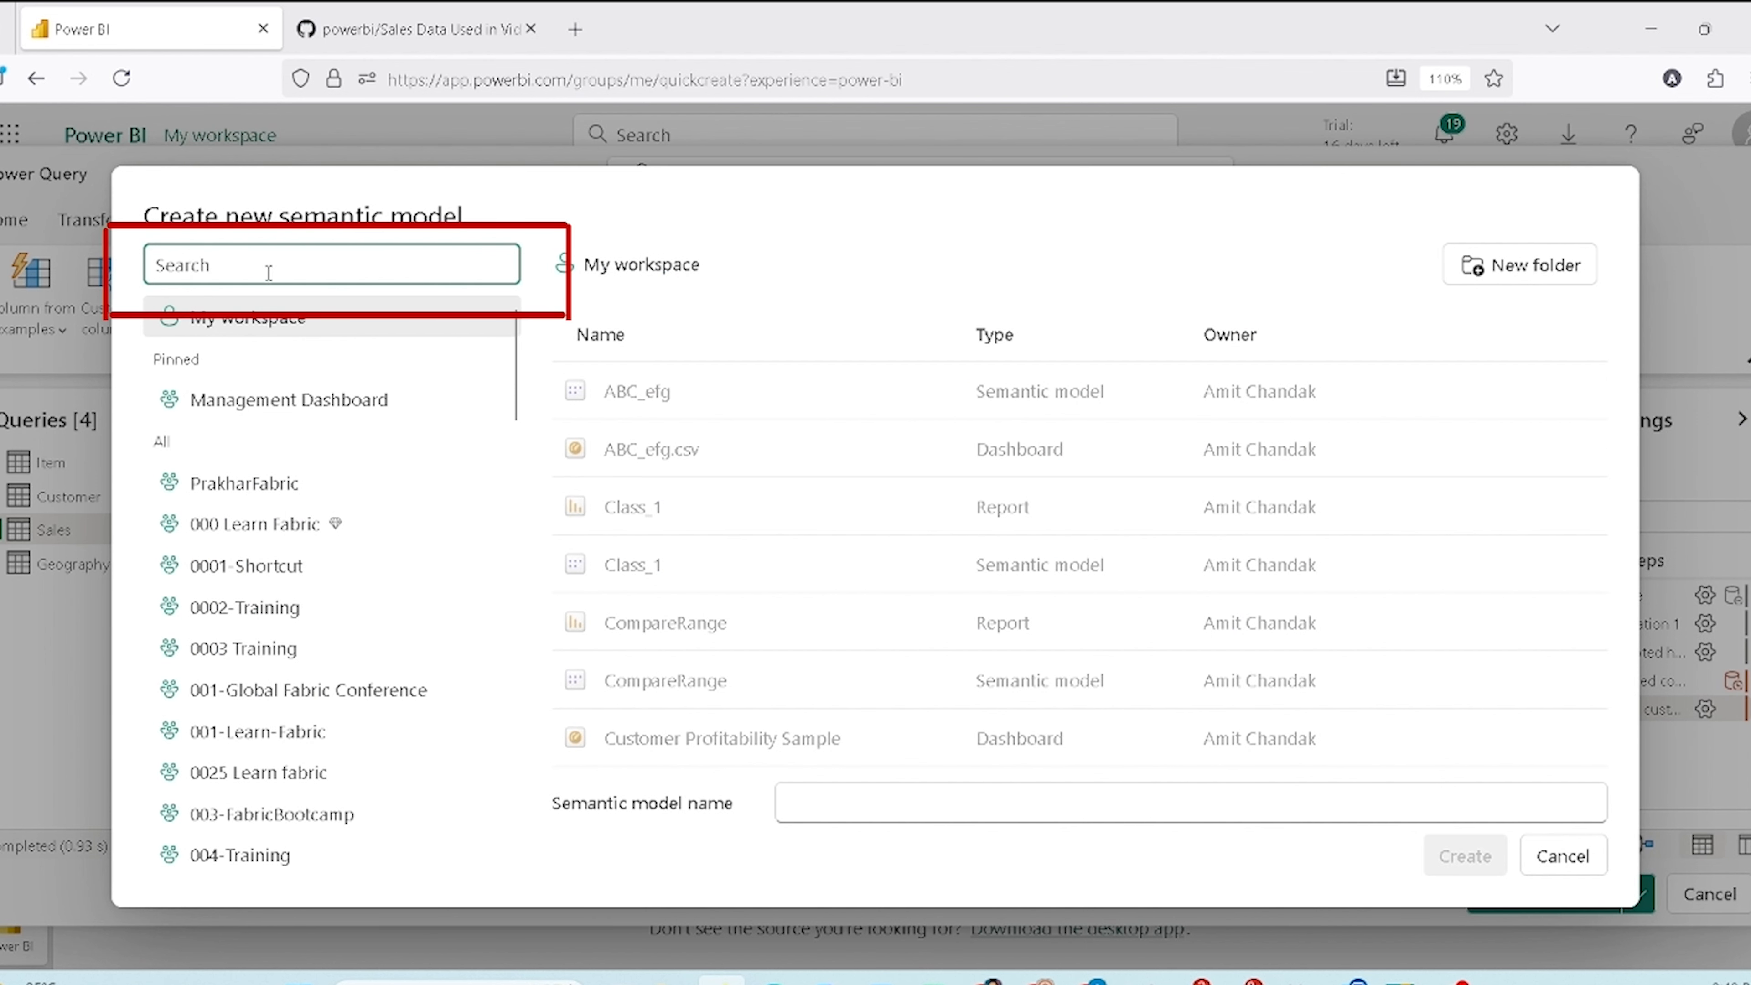
left_click(268, 273)
type("Demo")
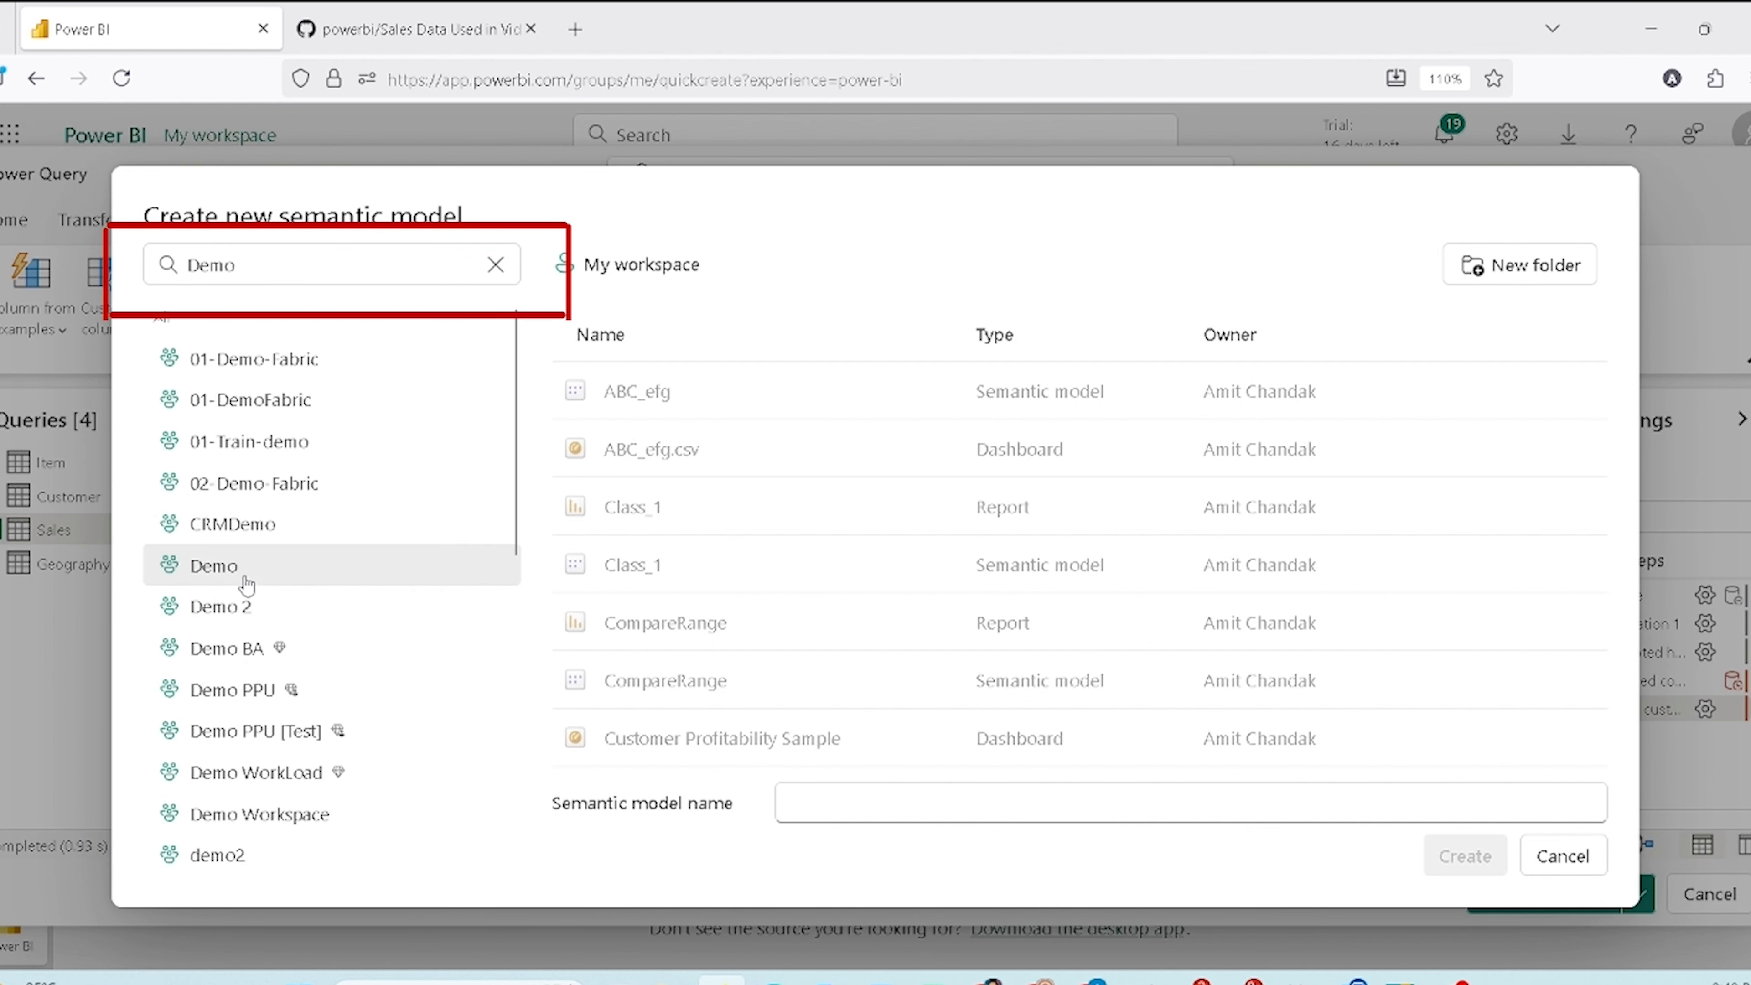
left_click(301, 576)
left_click(827, 798)
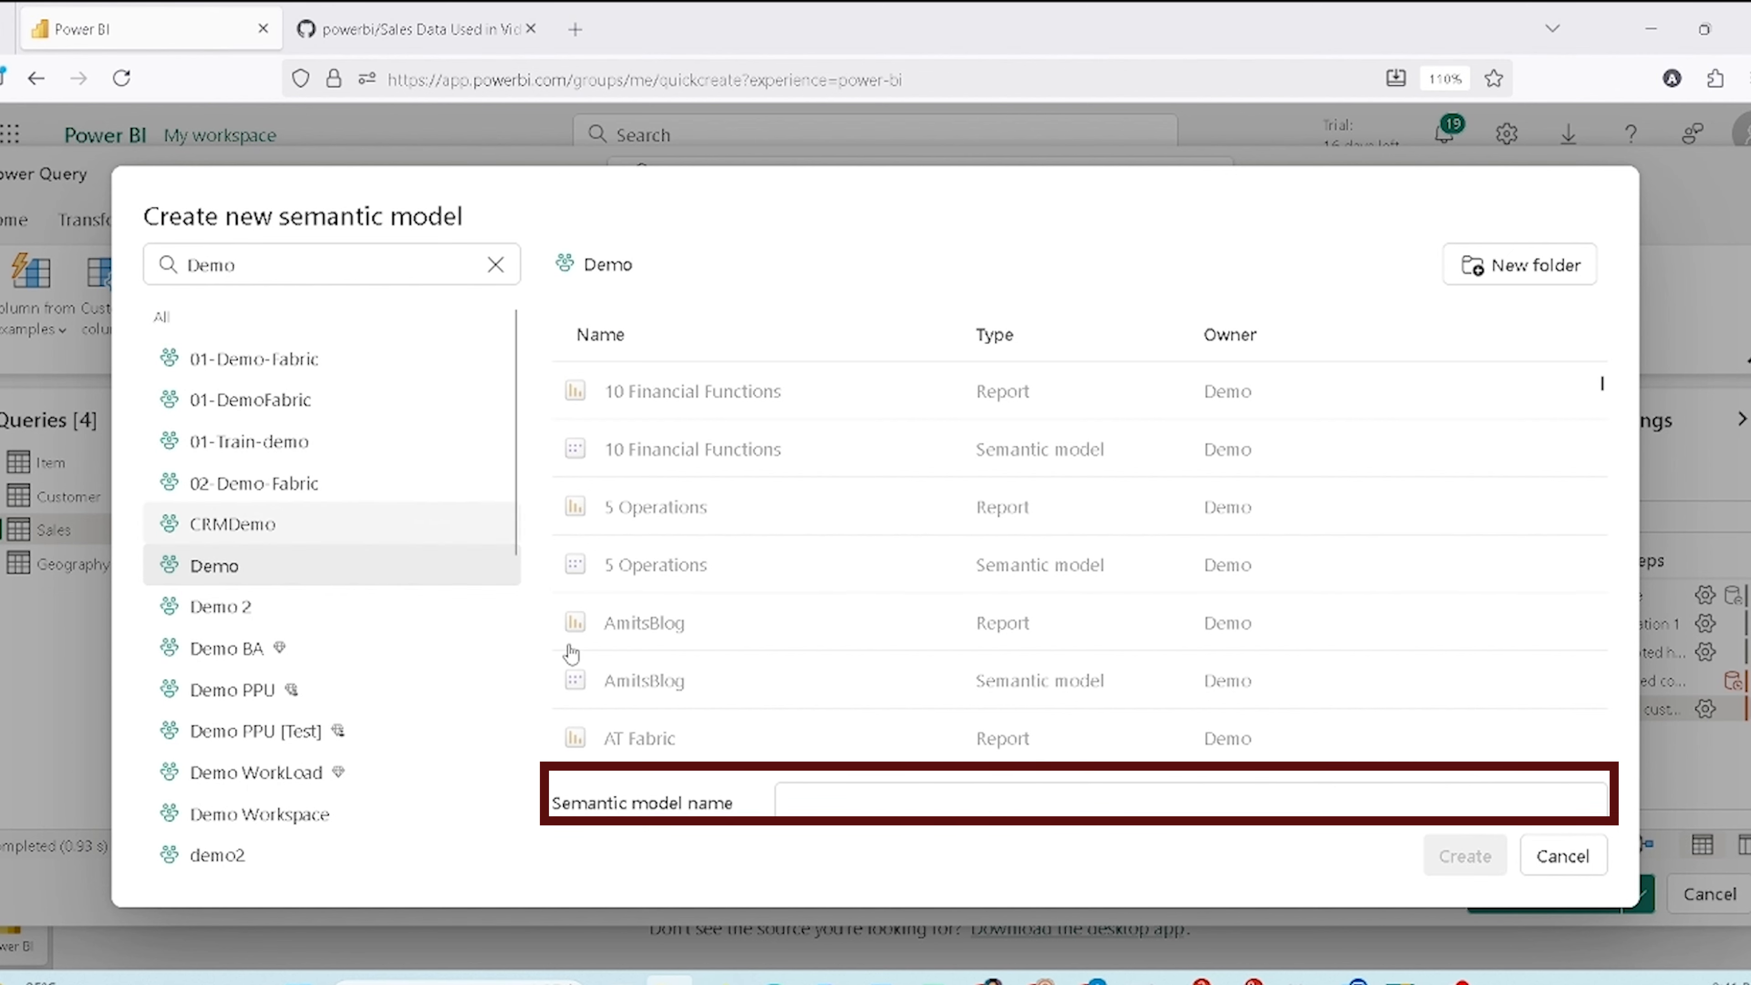
type("Web SM")
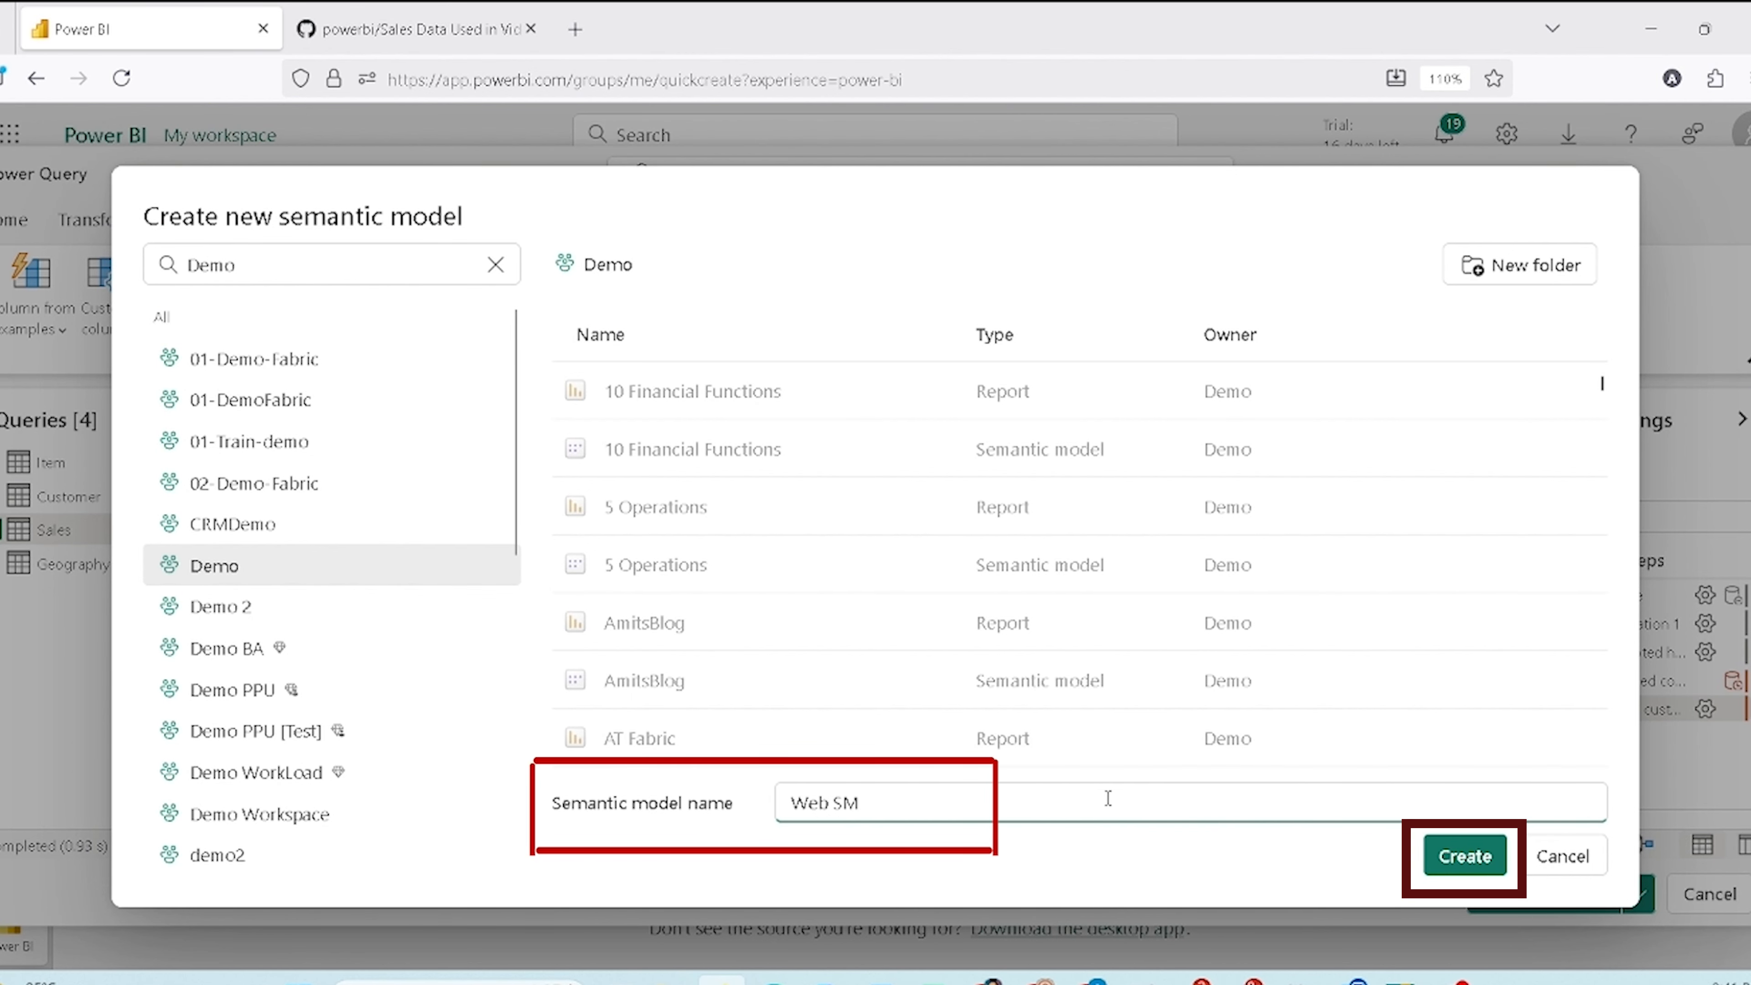
left_click(1455, 859)
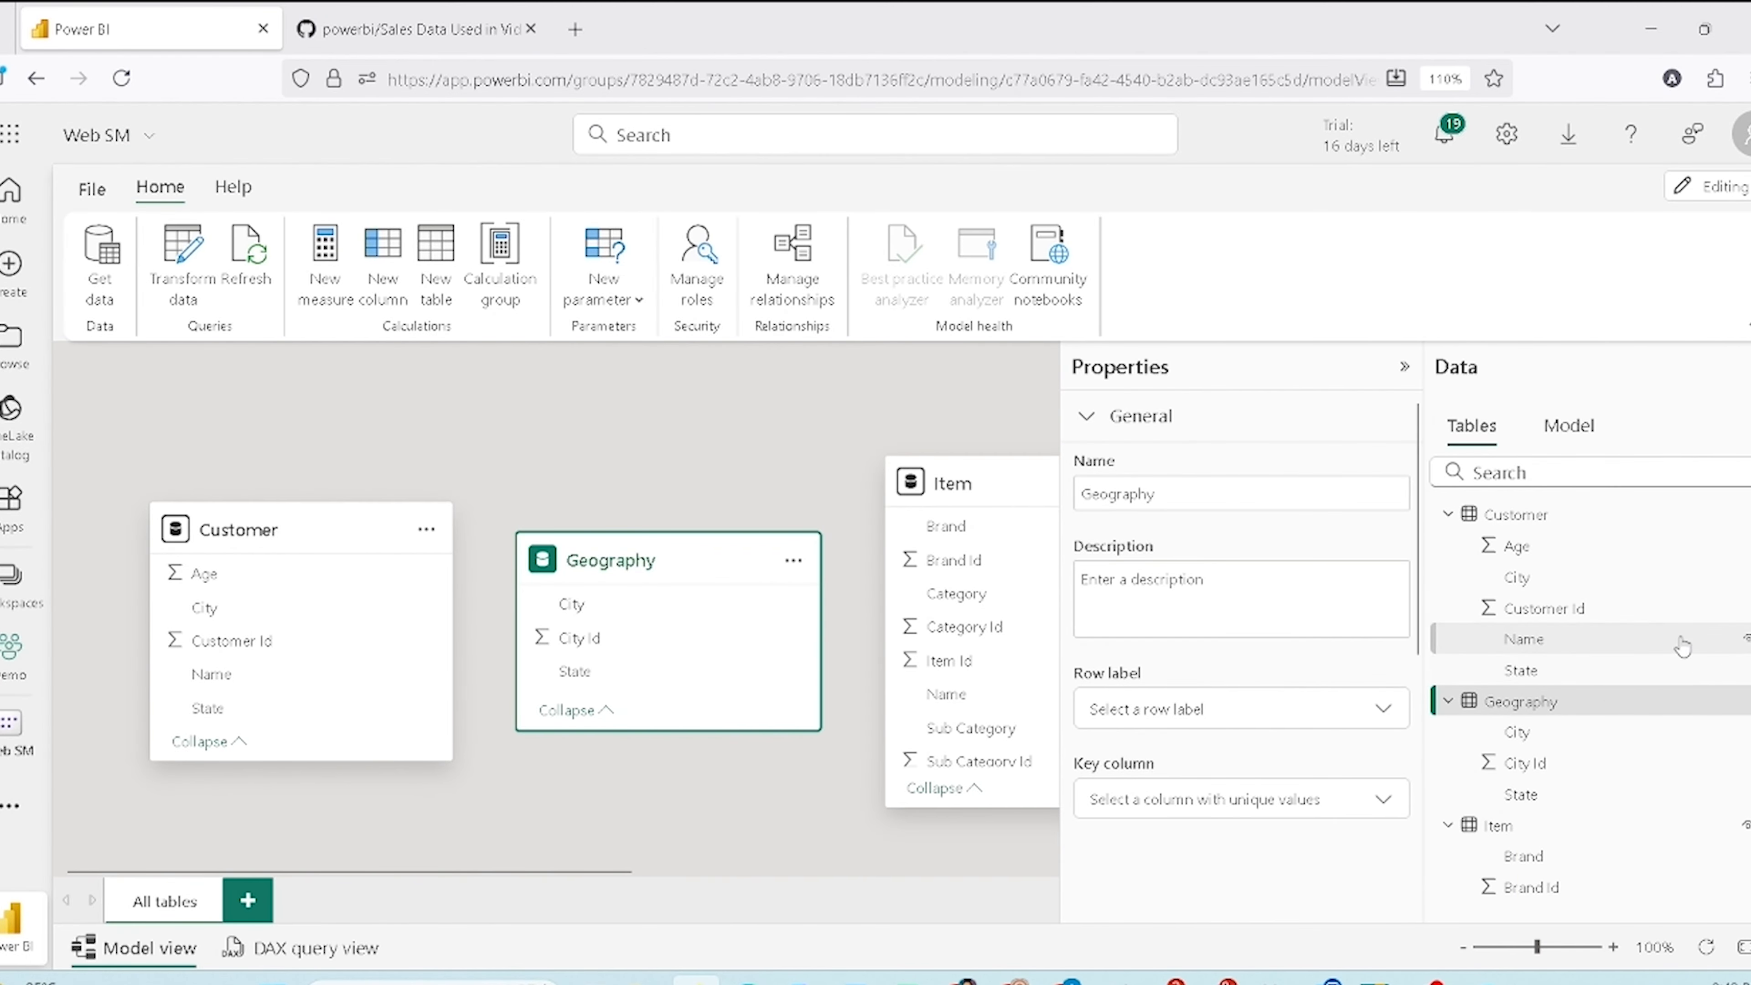
Step: Check the Web SM model's name and location details, and collapse the properties and the expanded table lists
left_click(156, 136)
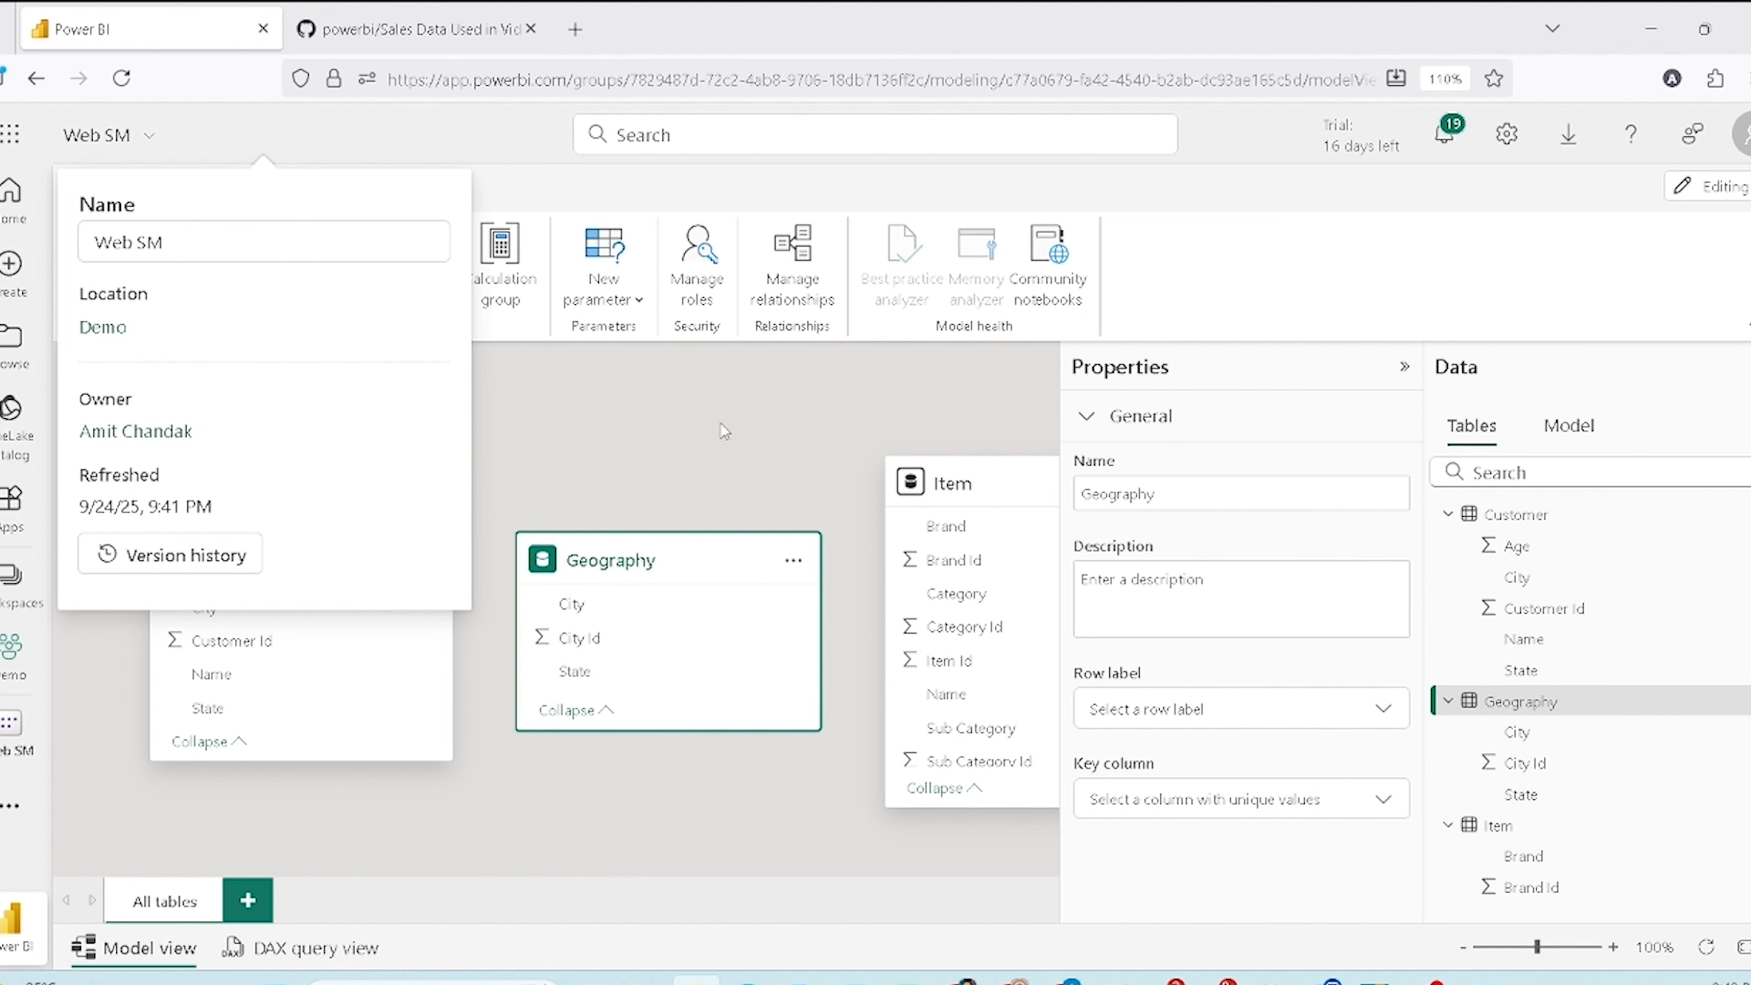
key("Escape")
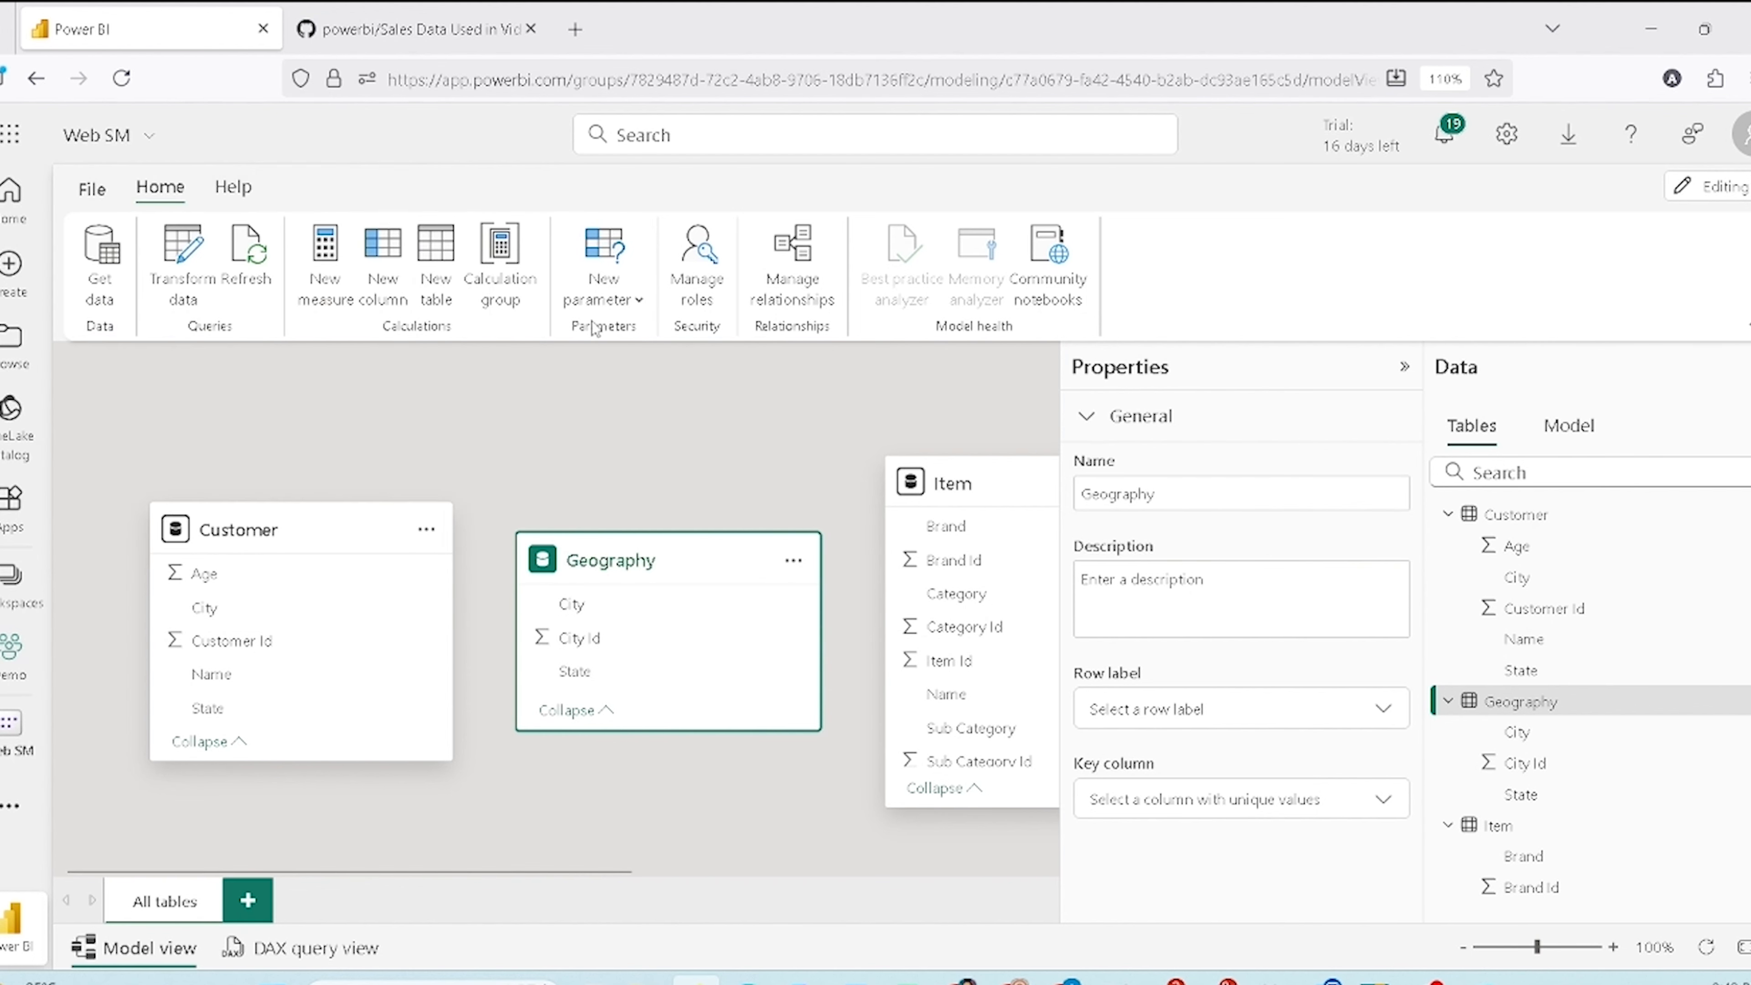
left_click(1404, 366)
left_click(1602, 366)
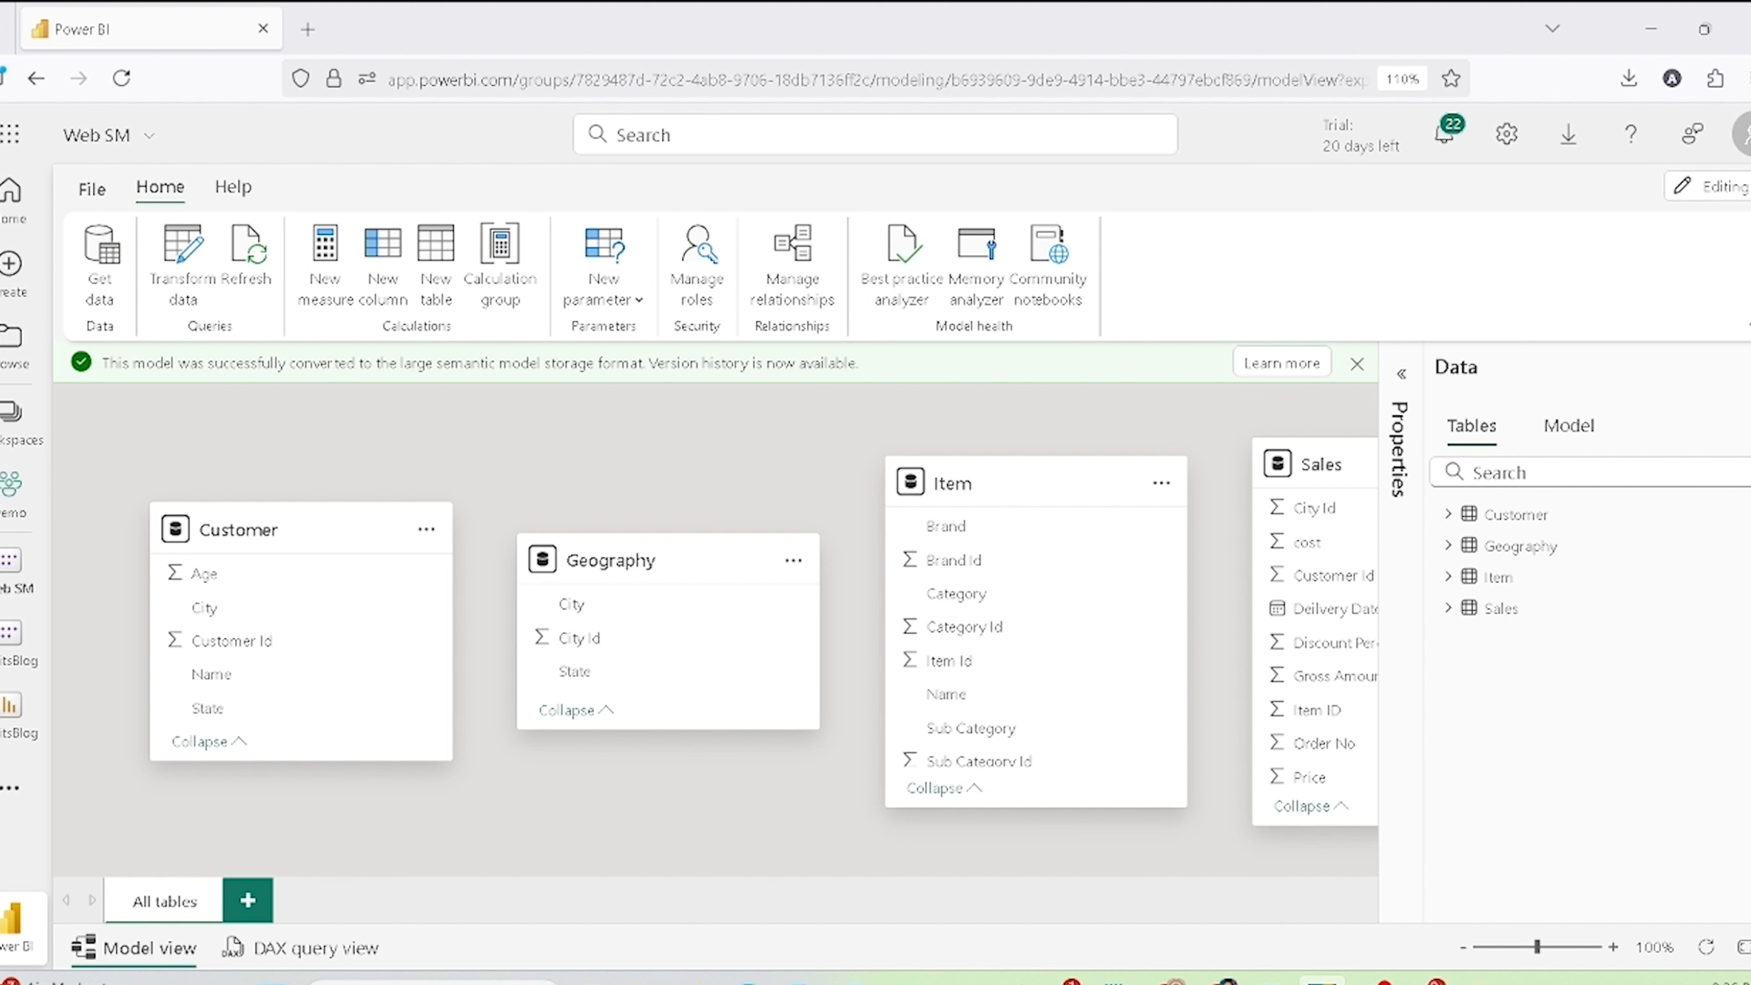
Step: Start a new calculated table in the model and name it Date
left_click(1516, 514)
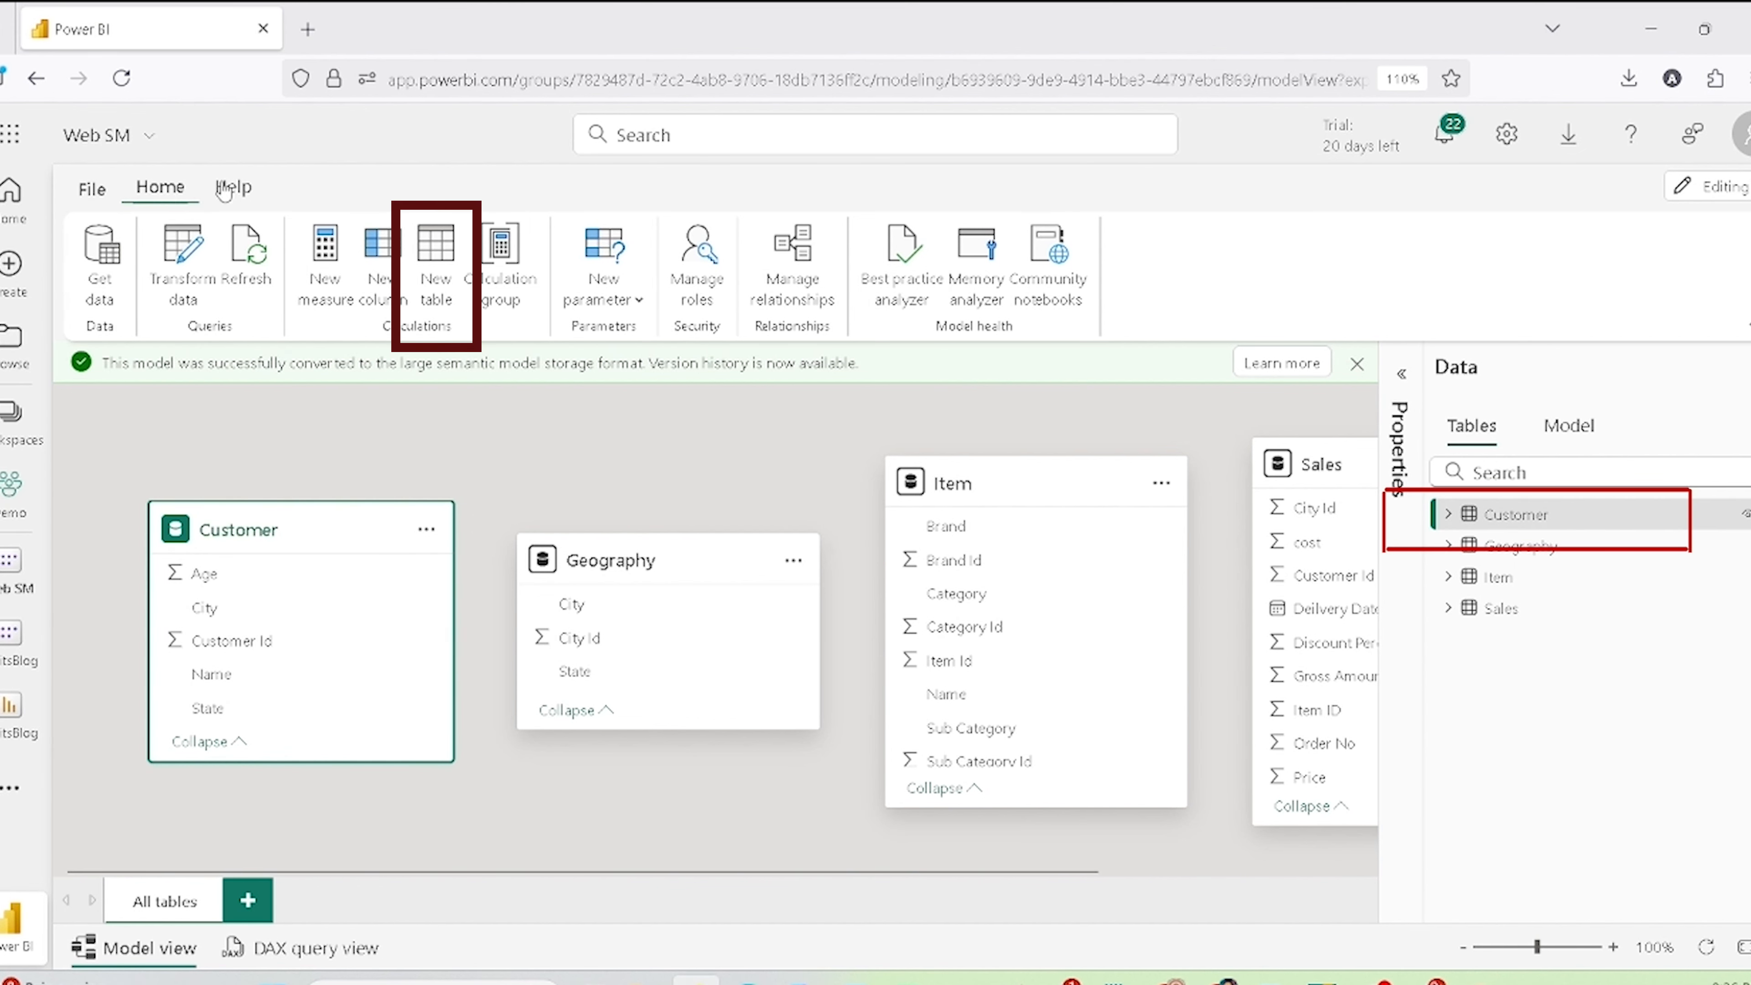
left_click(437, 283)
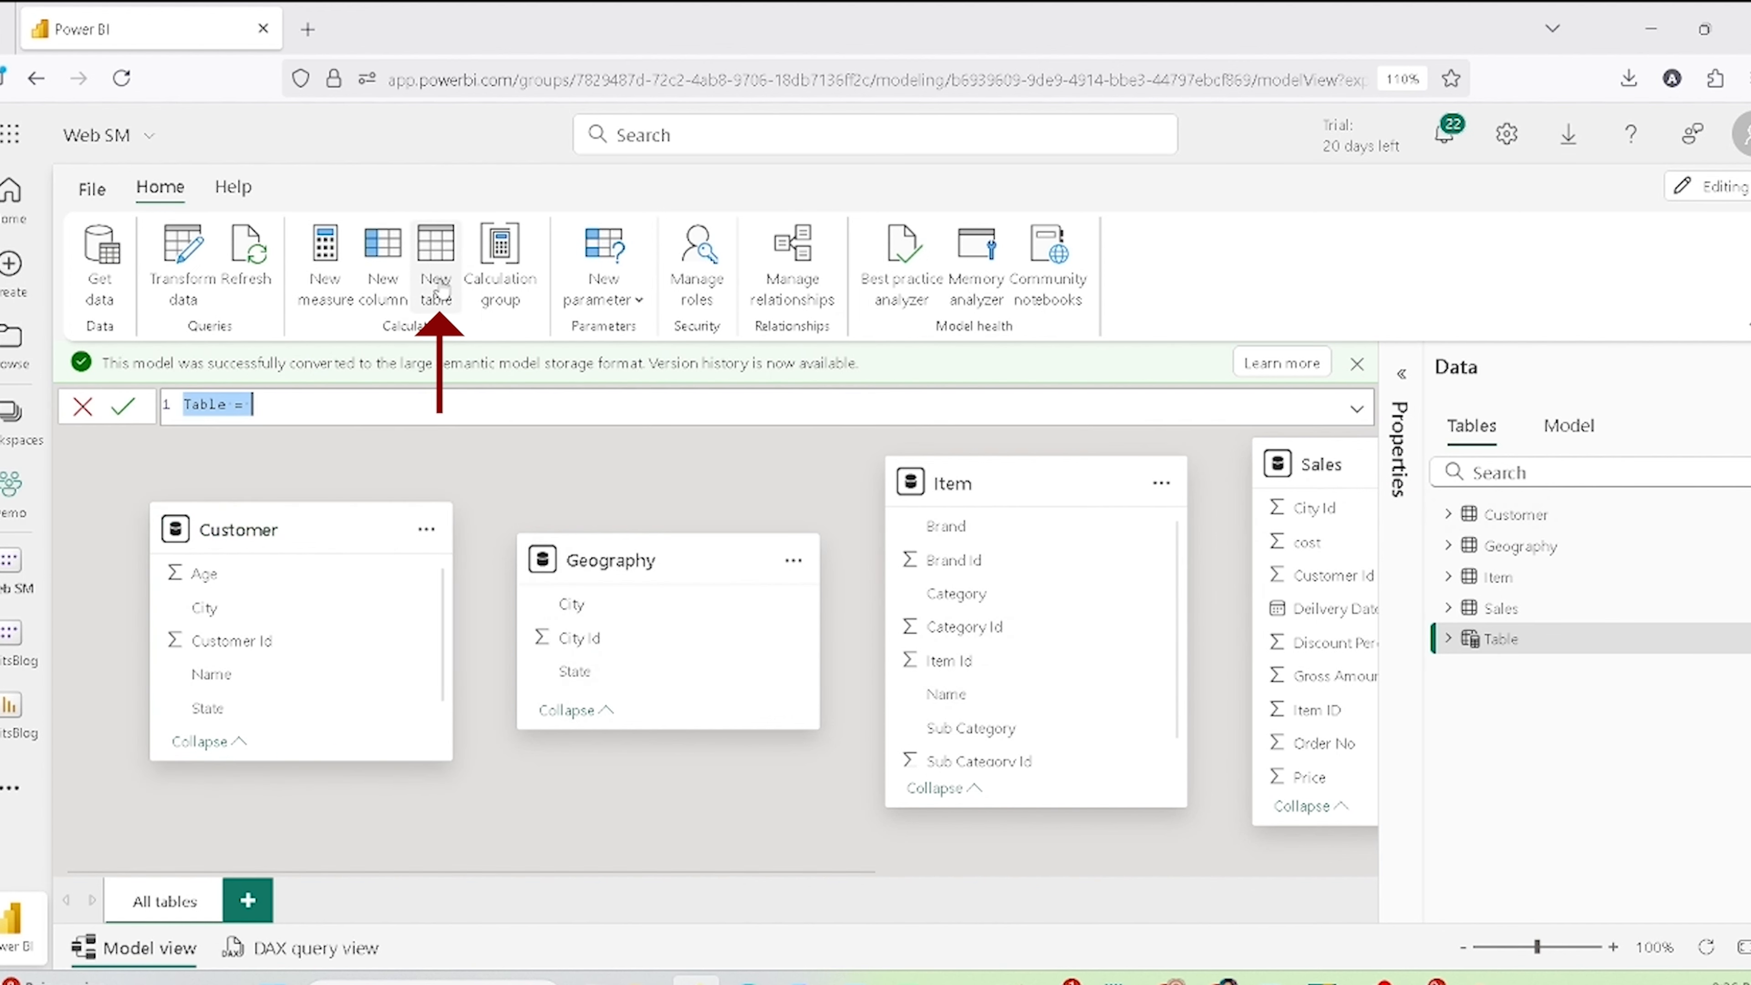
left_click(231, 406)
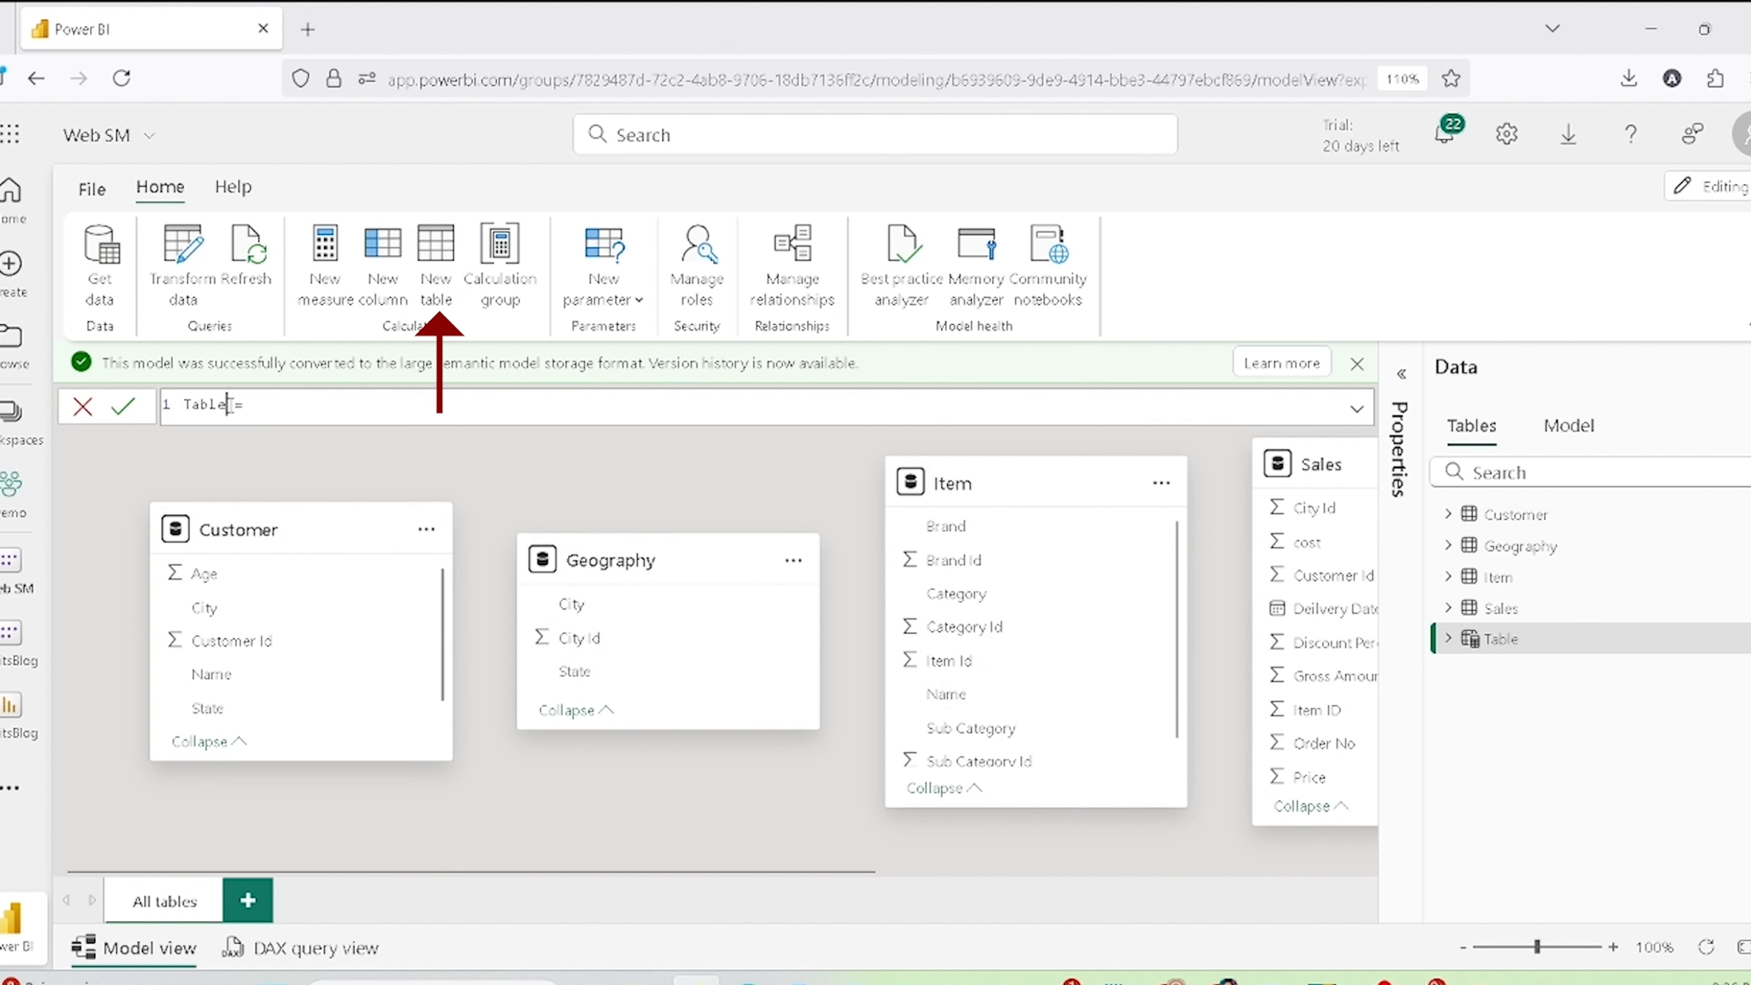
left_click_drag(229, 406, 184, 405)
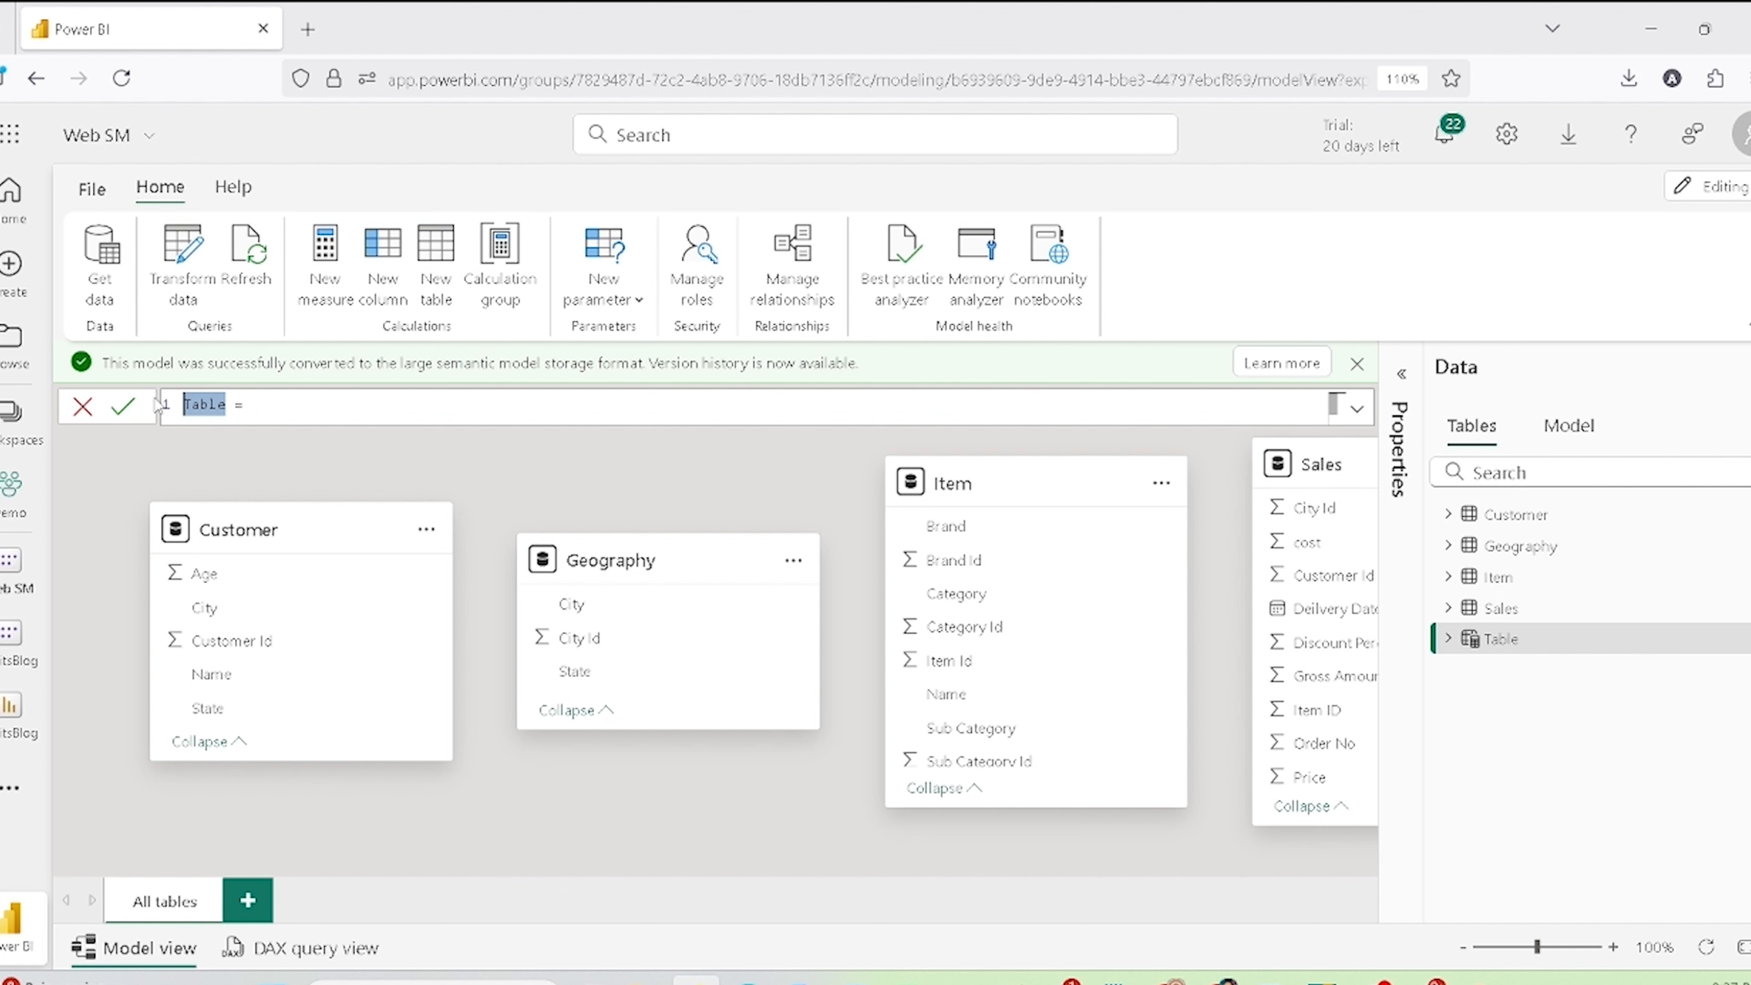
type("DAte")
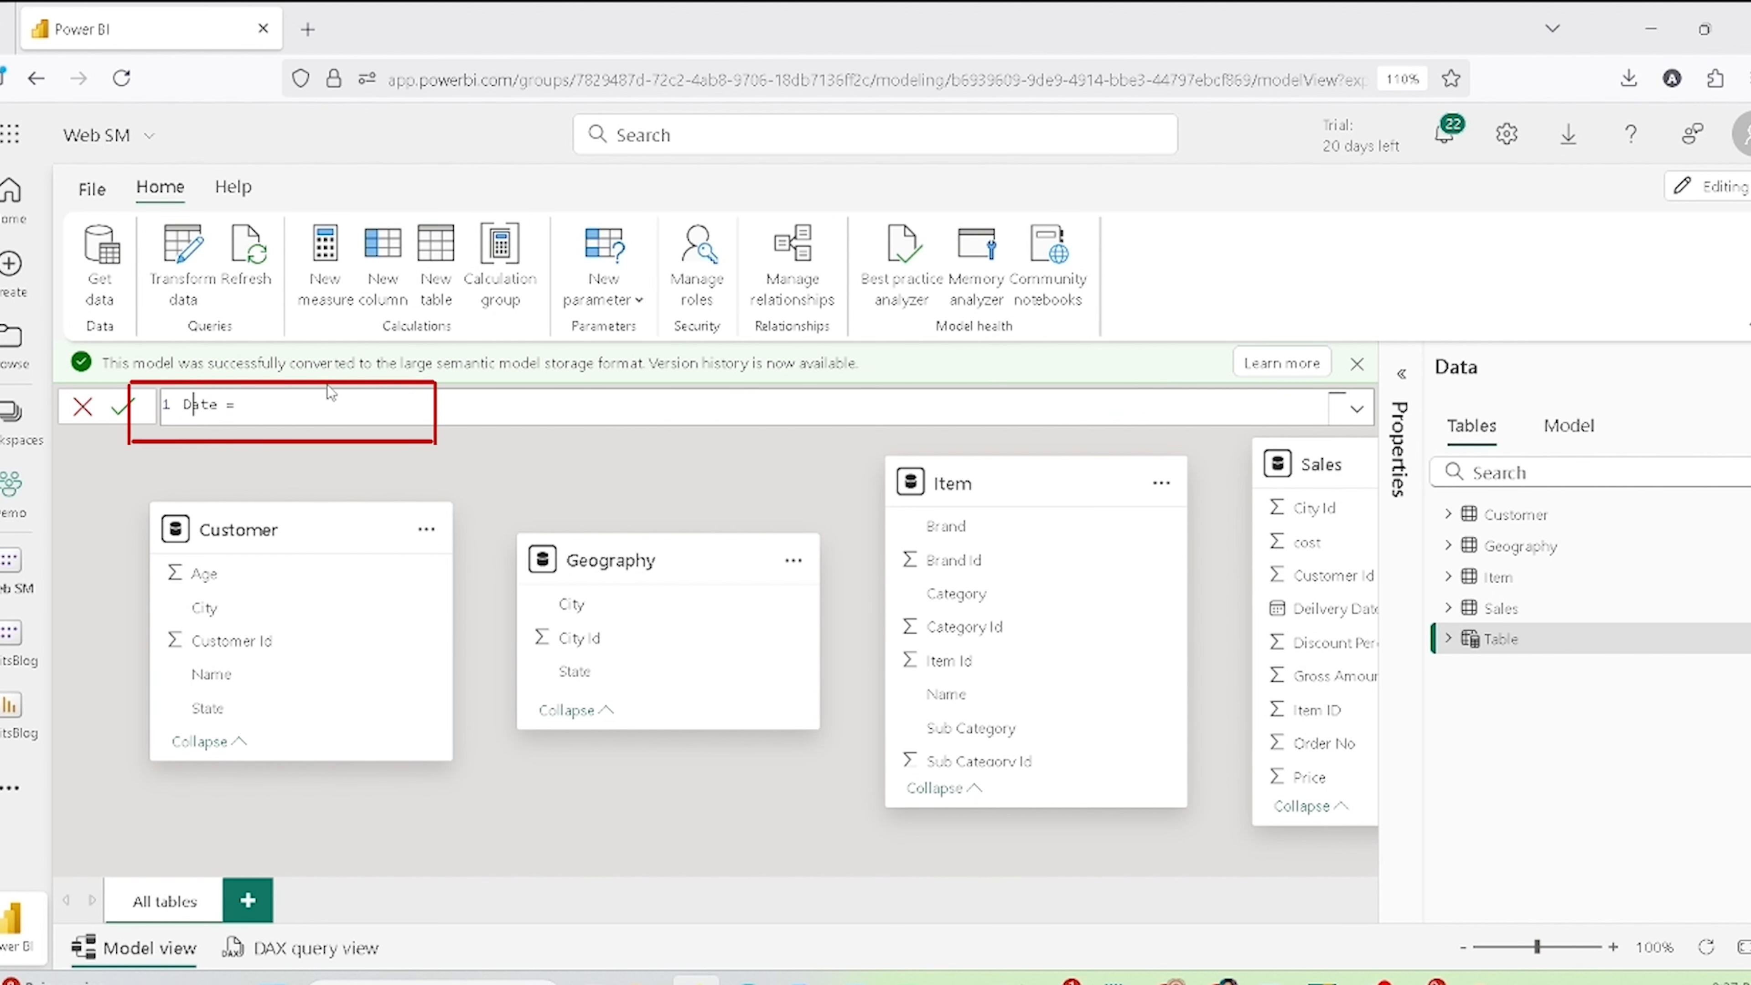
Step: Define the Date table with ADDCOLUMNS over CALENDAR(date(2018,01,01), date(2026,03,31)), including month, year, quarter, weekday and FY Label columns, and commit it
key("ctrl+v")
scroll(381, 457, "up", 5)
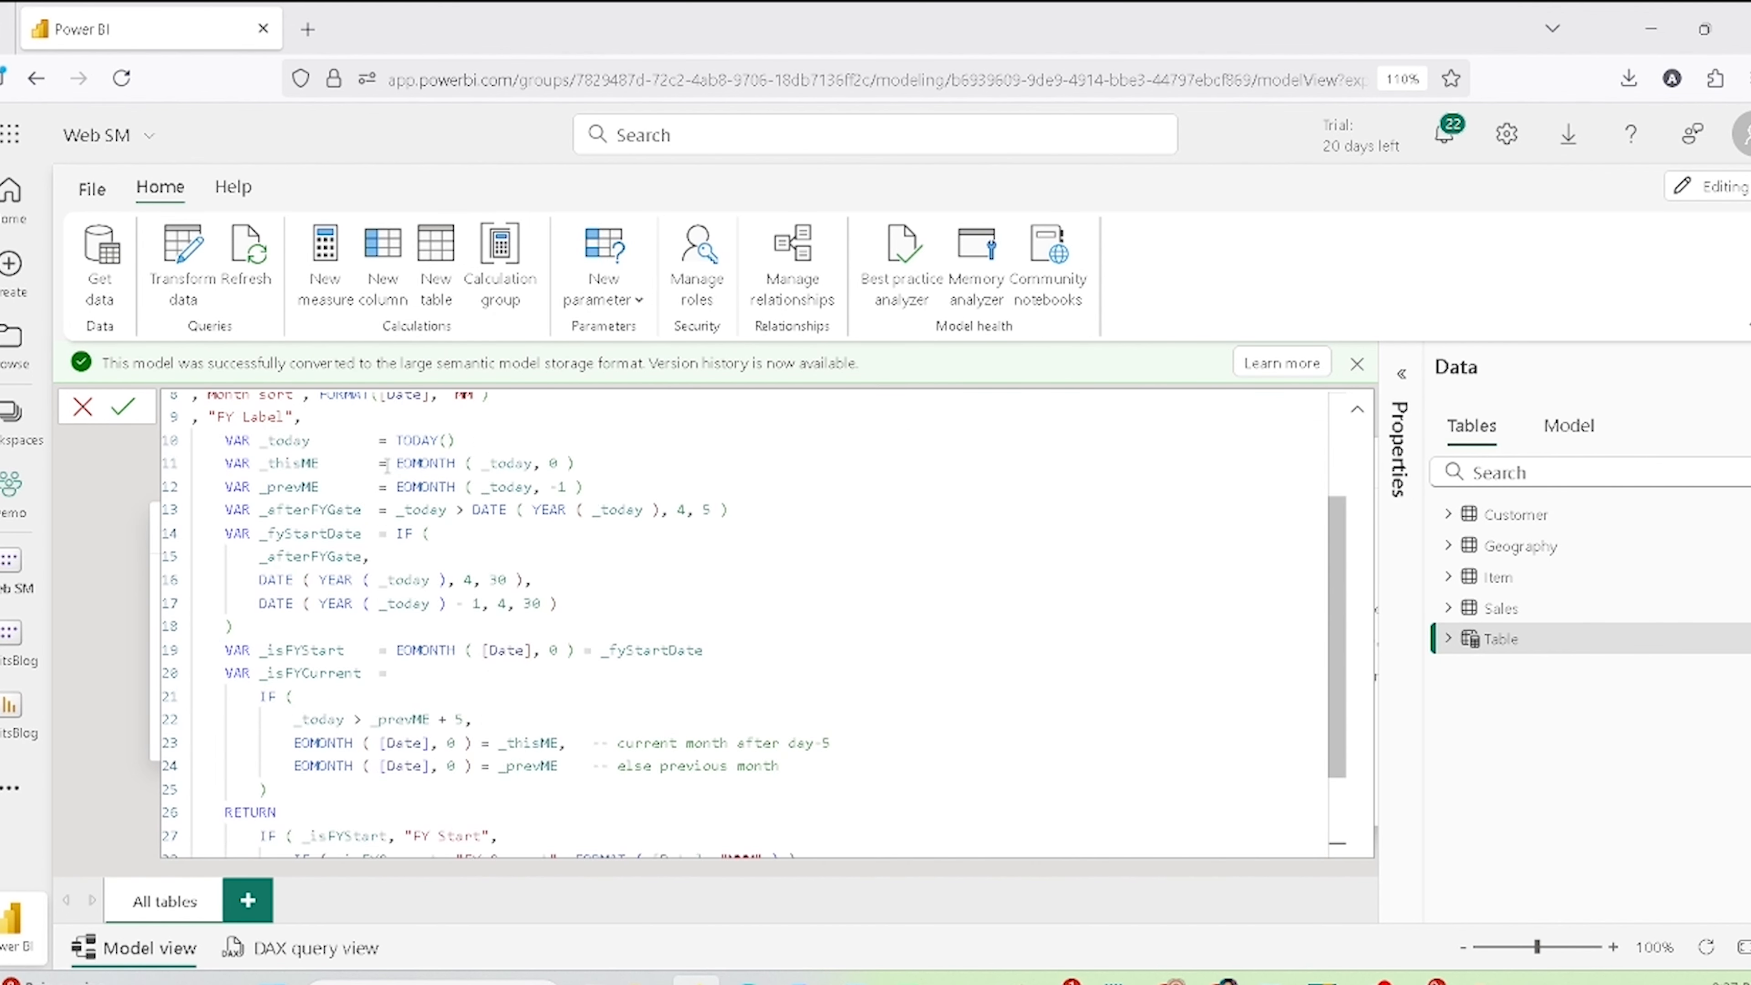
left_click_drag(304, 404, 249, 404)
key("BackSpace")
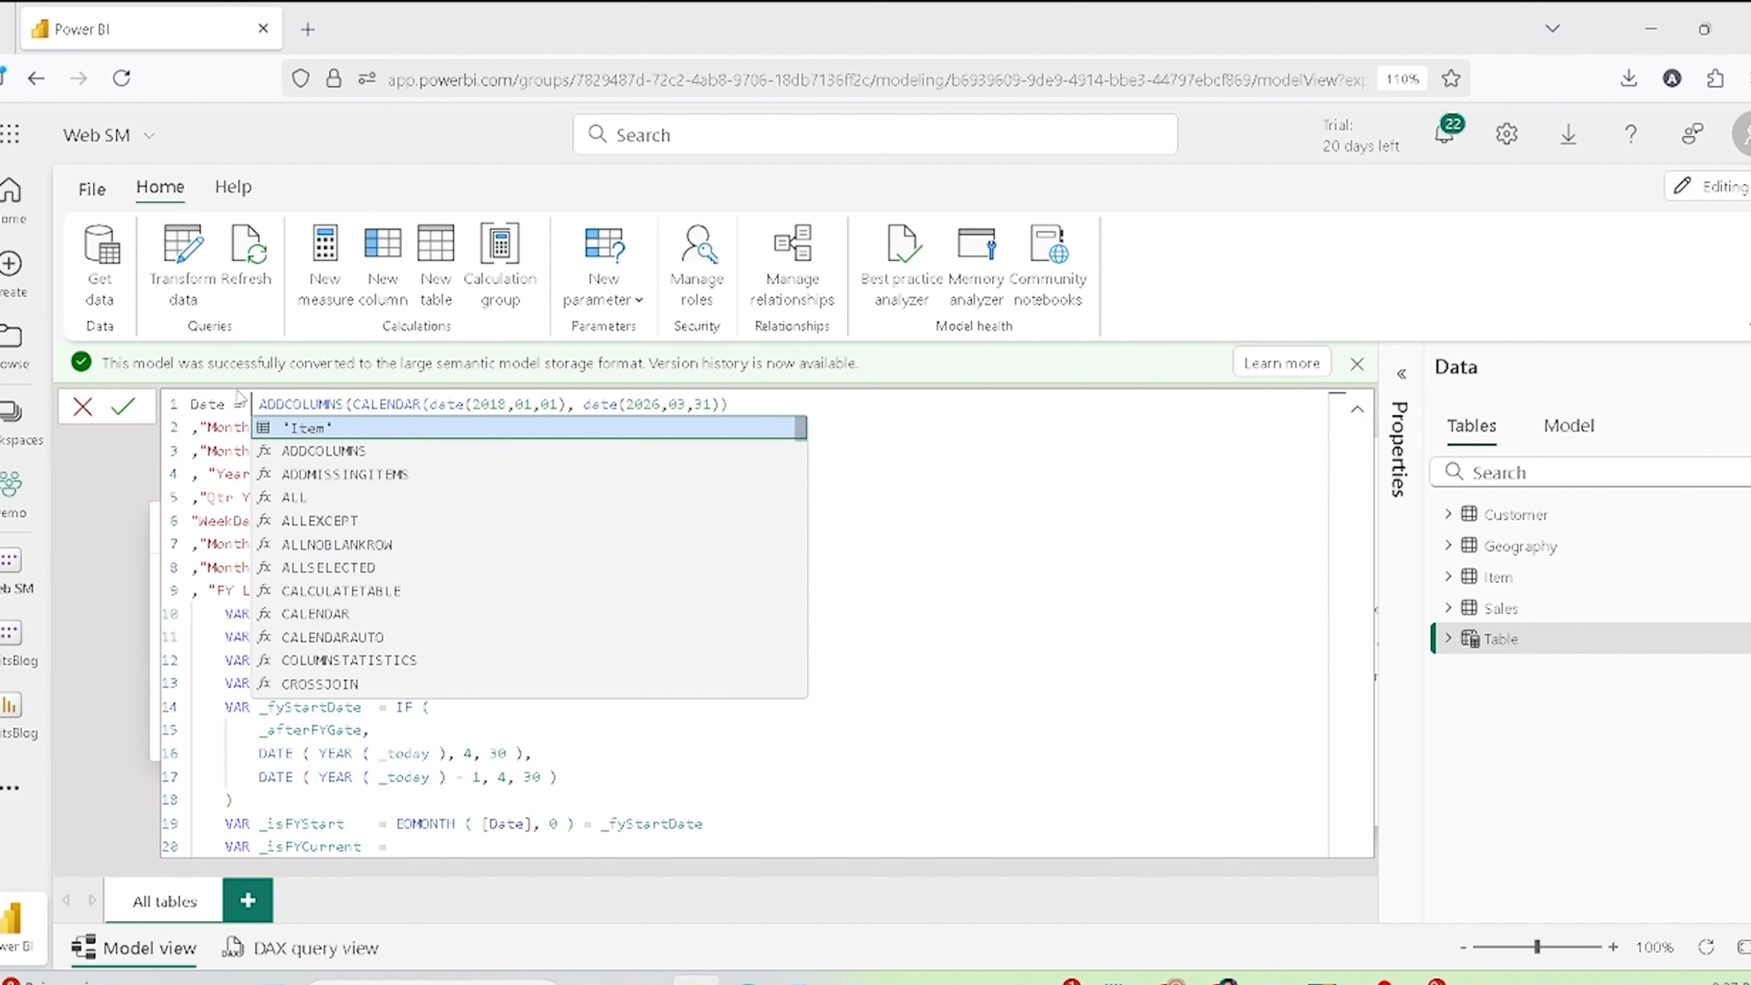
left_click(872, 414)
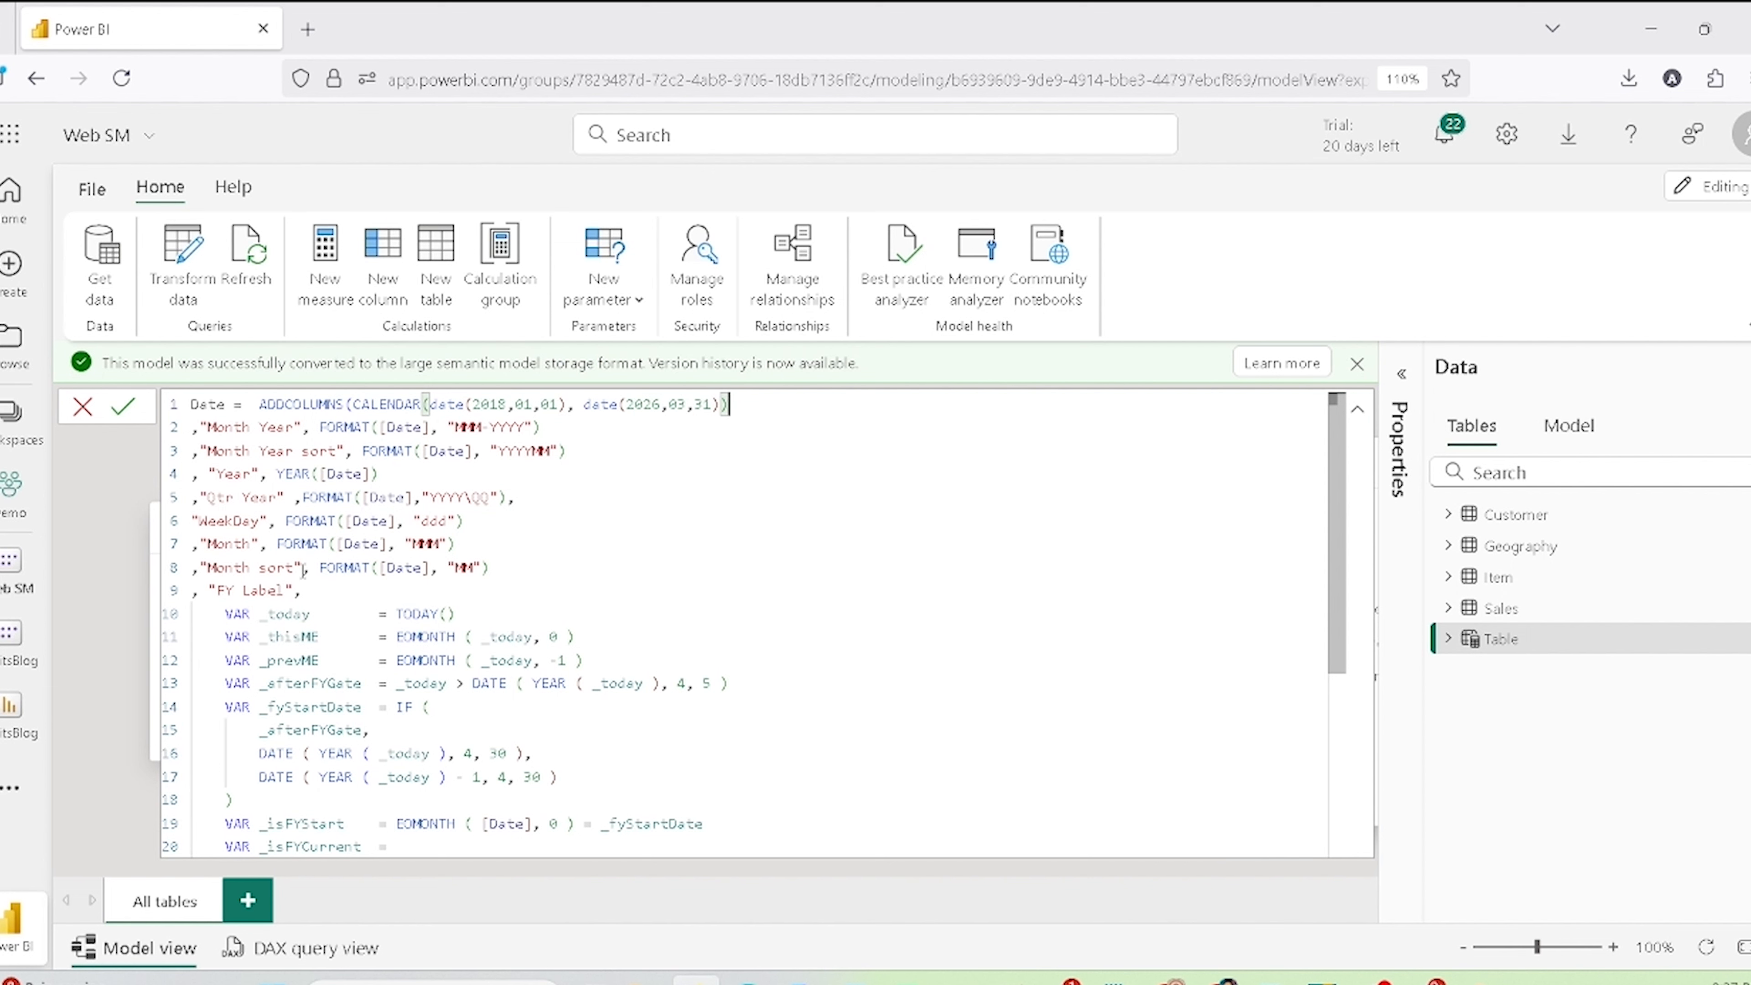
left_click(122, 409)
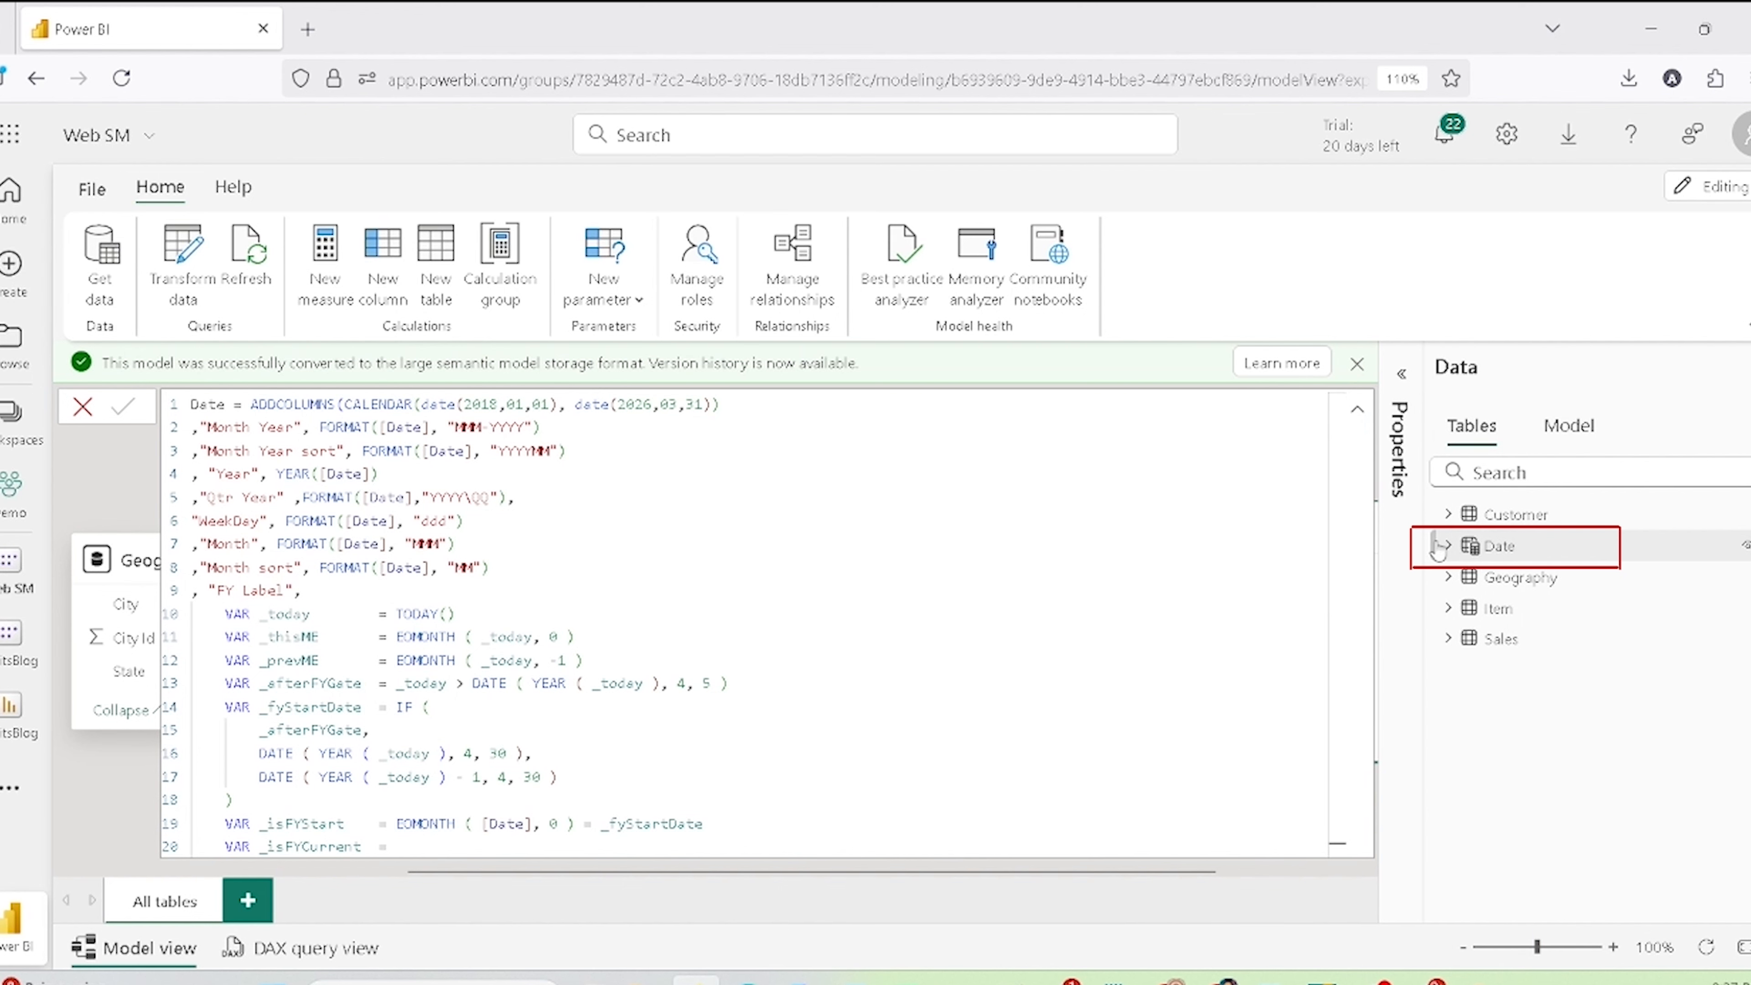
left_click(1357, 409)
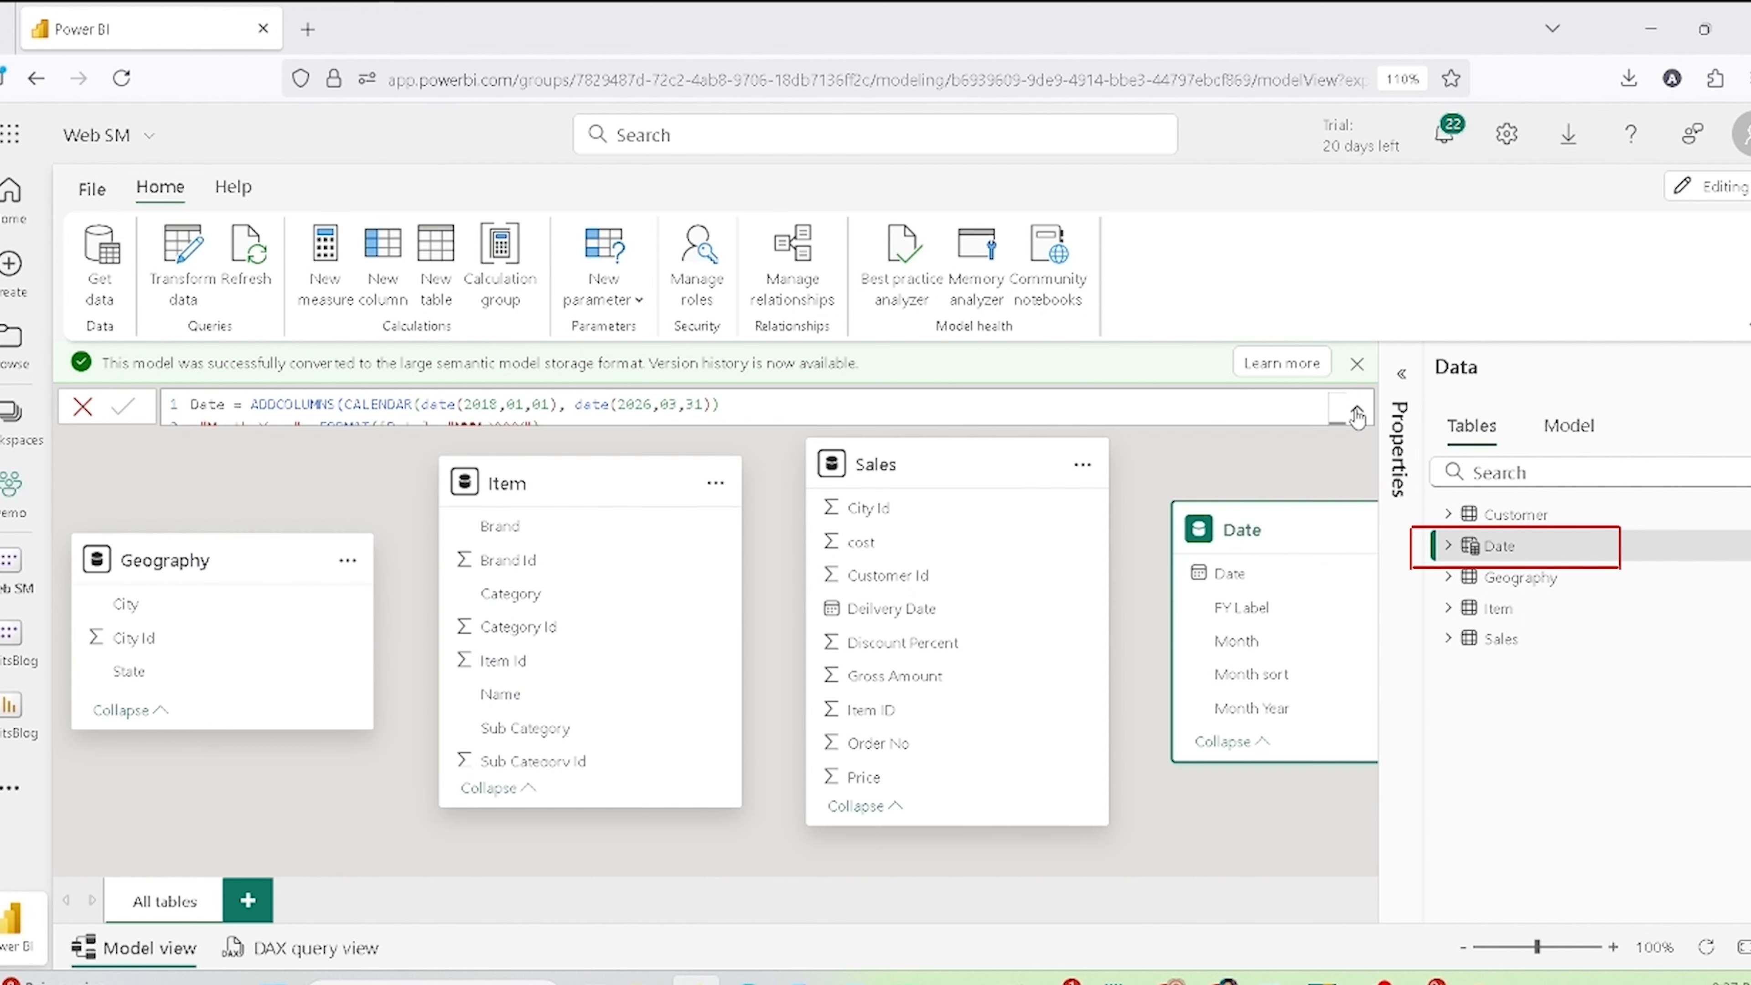
Step: Mark the Date table as a date table using its Date column and save the setting
right_click(1491, 556)
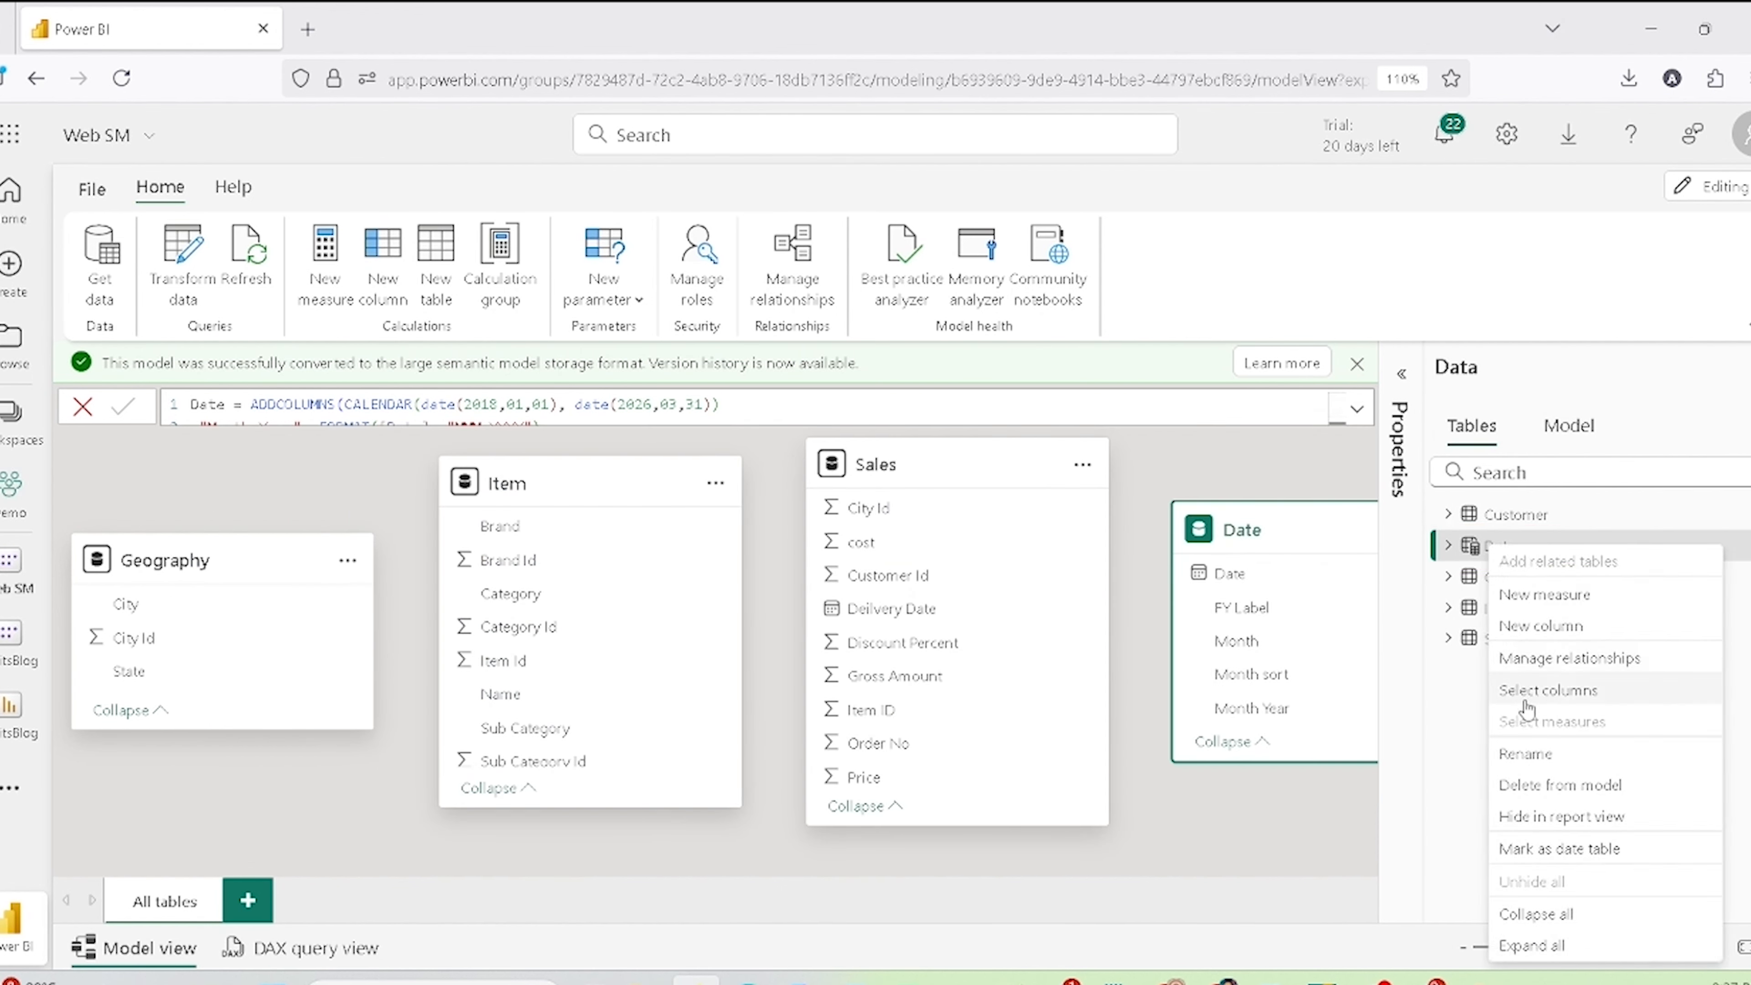
left_click(1537, 850)
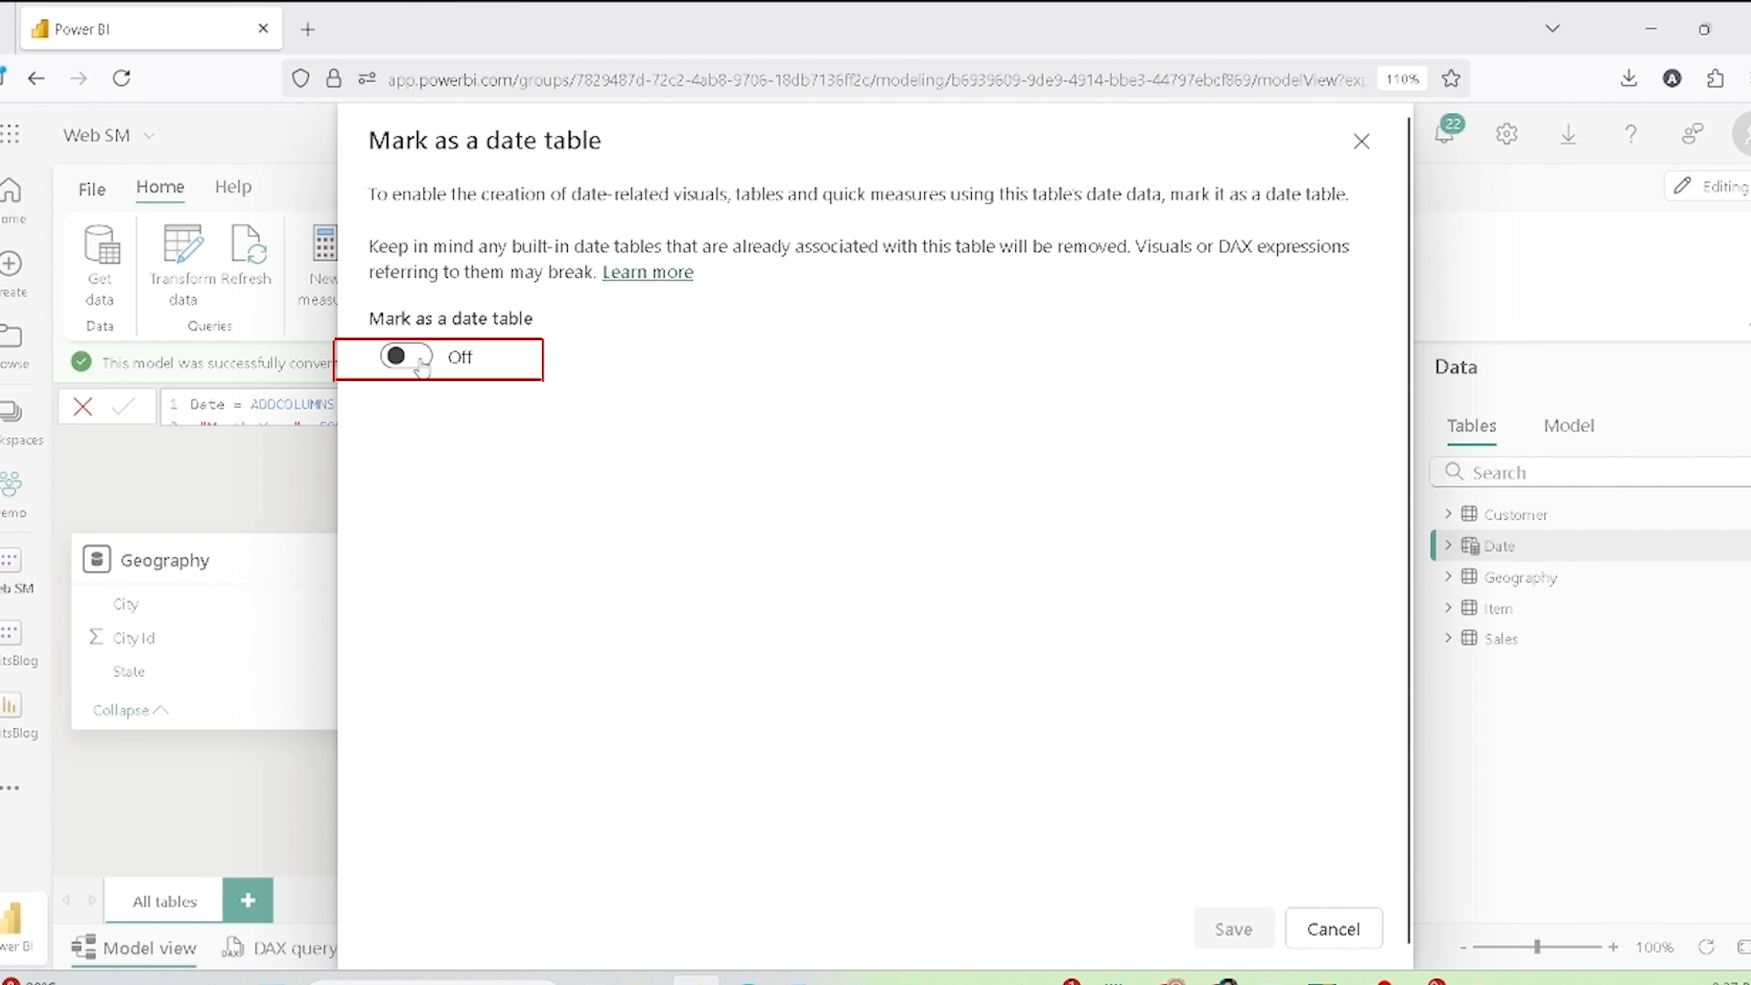
left_click(407, 357)
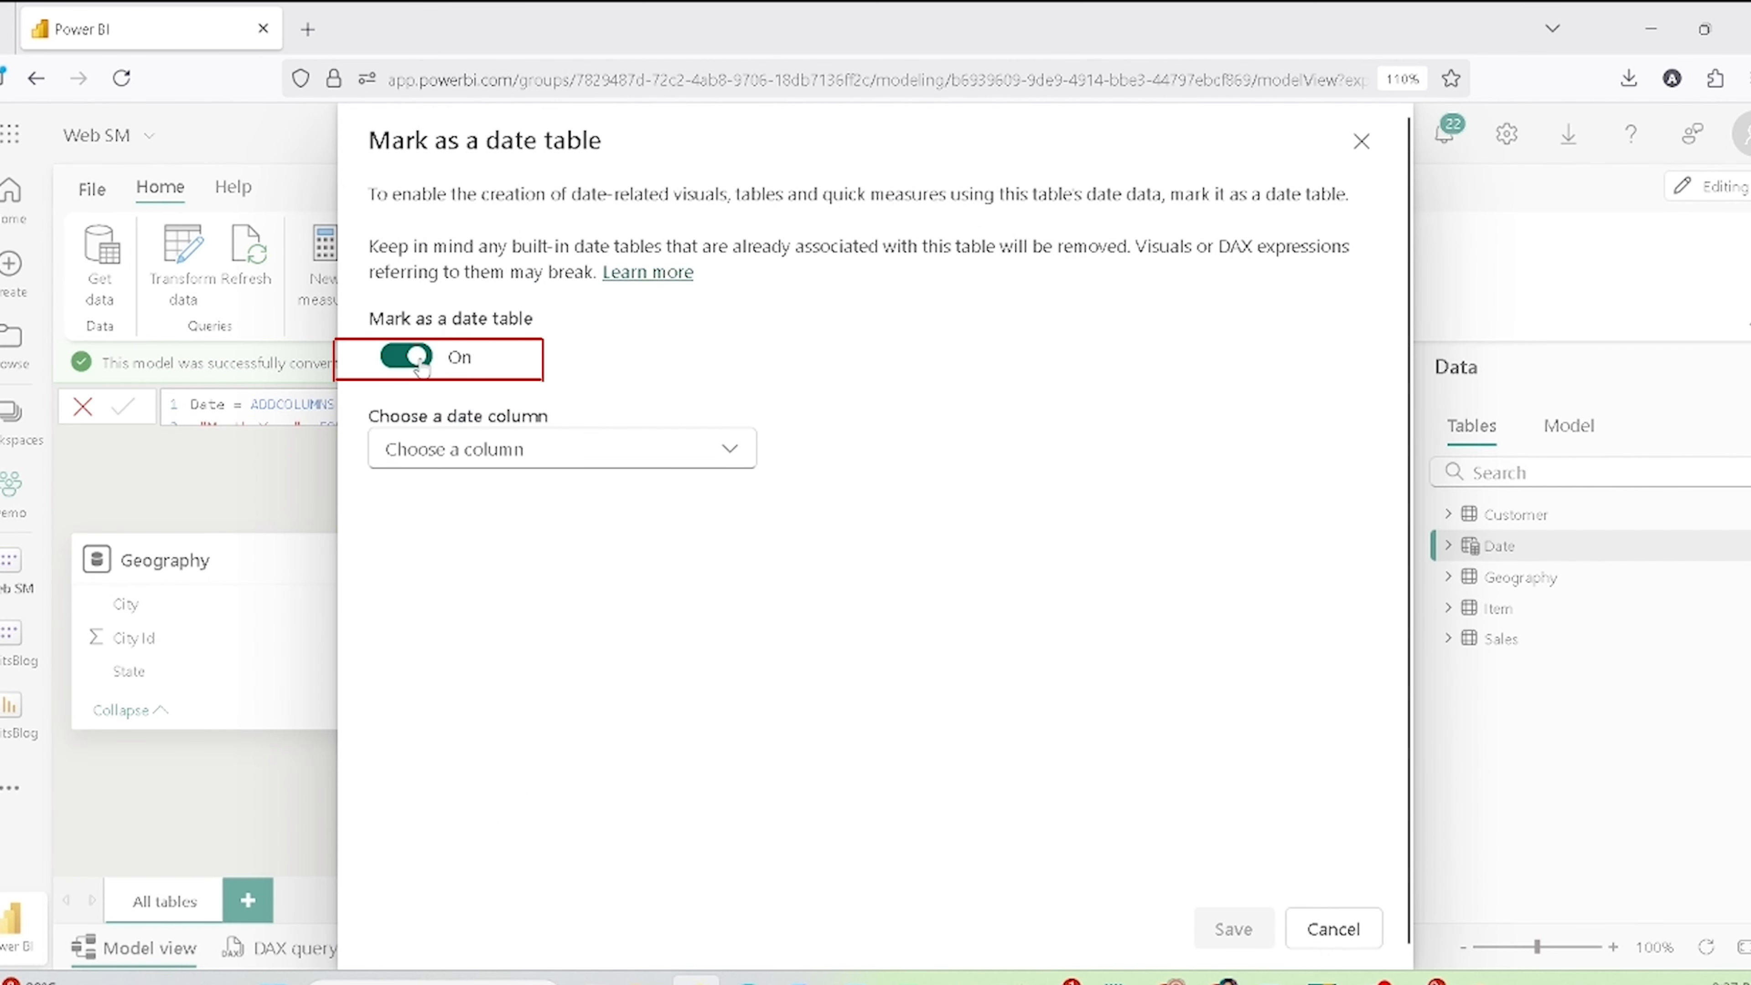
left_click(421, 456)
left_click(412, 498)
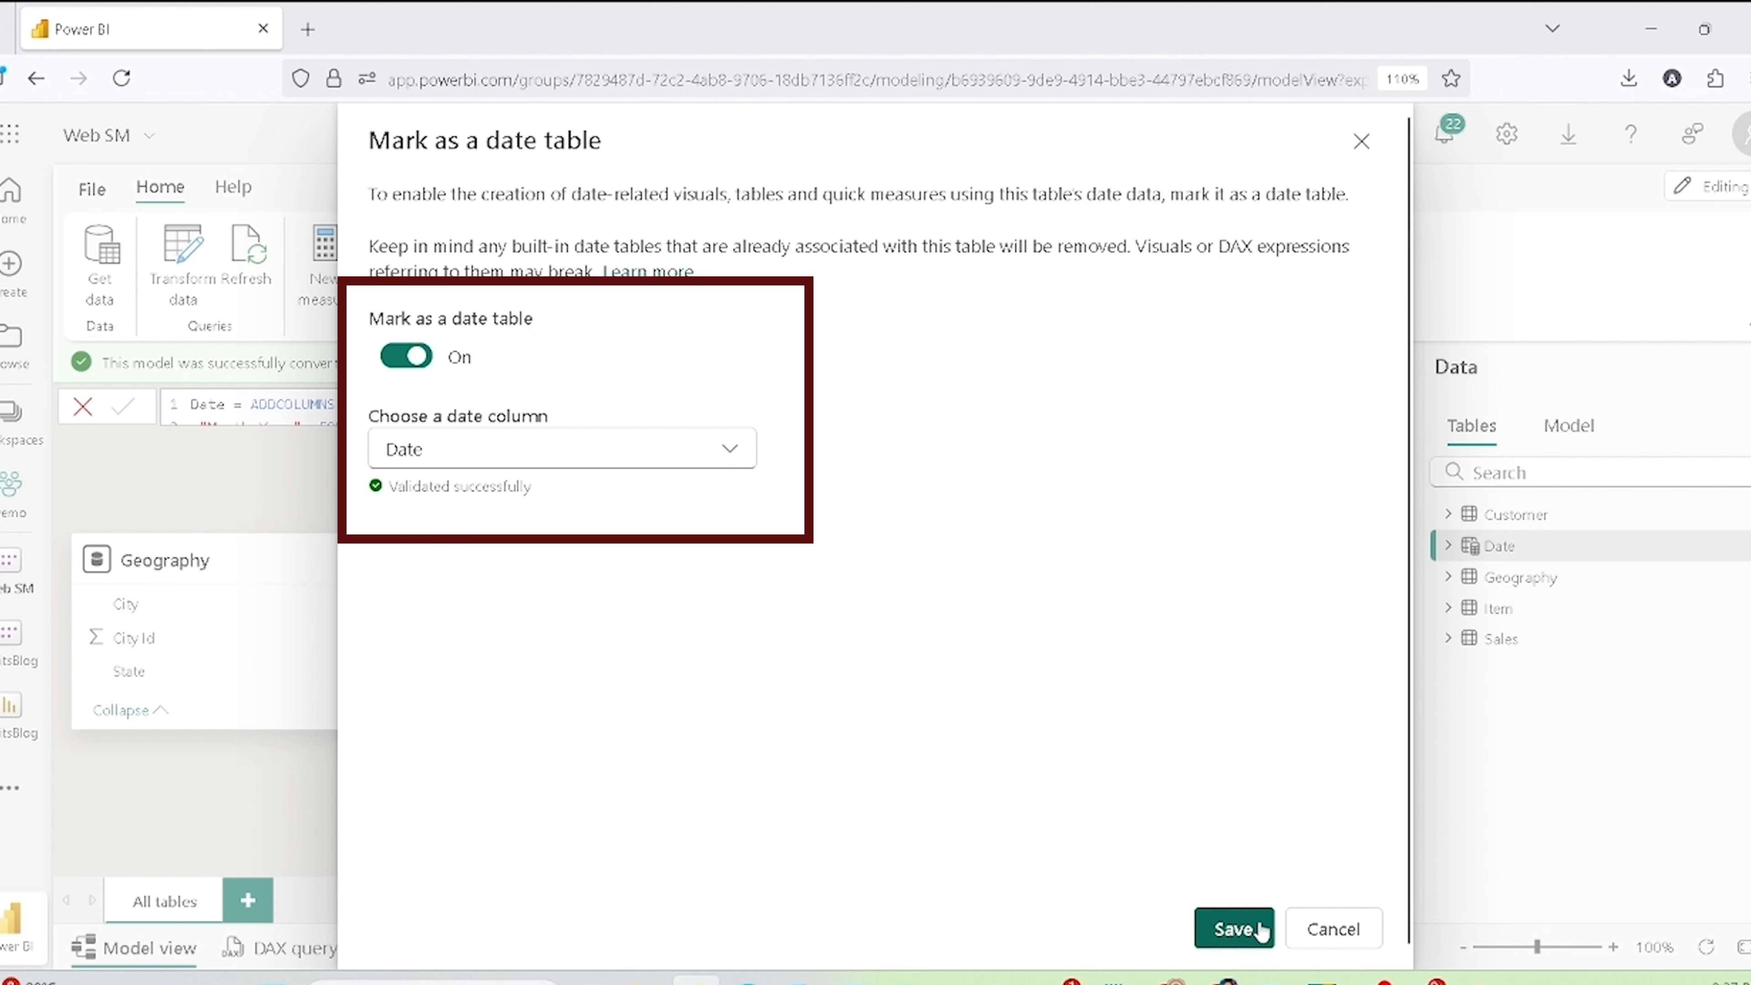
left_click(1235, 929)
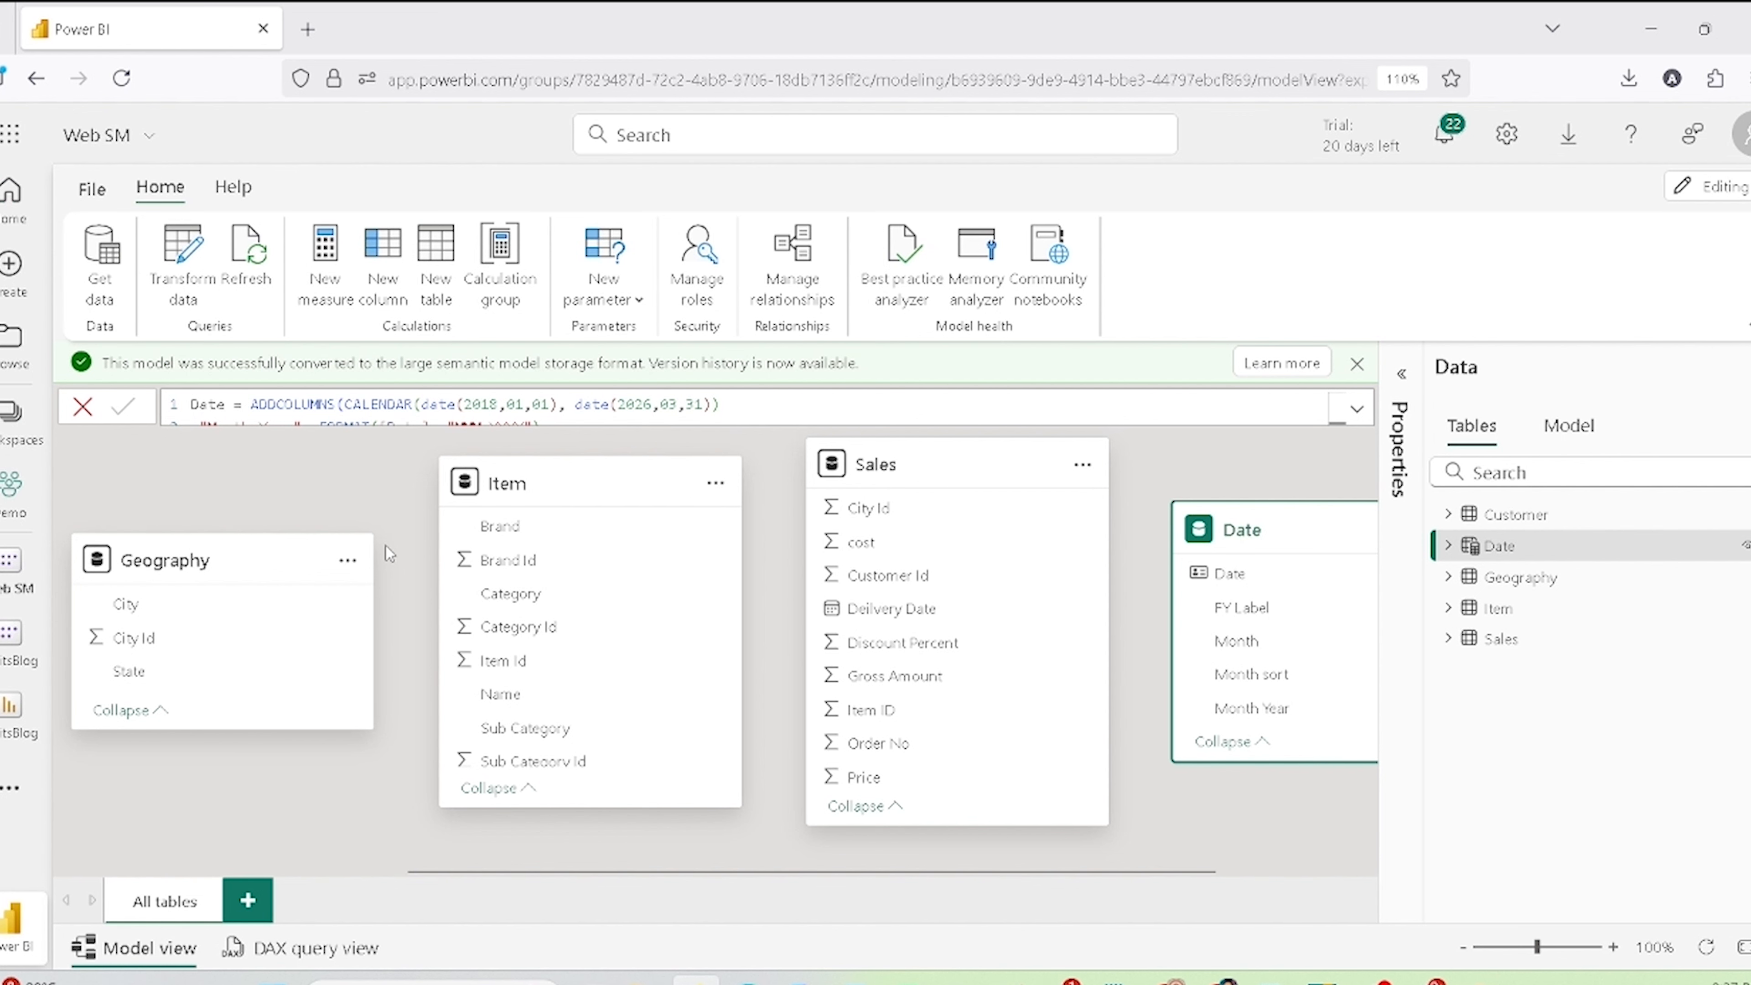
Step: Examine the Sales table's properties, including its key column and storage mode, collapse them, and check the Date table in the model
left_click(1402, 374)
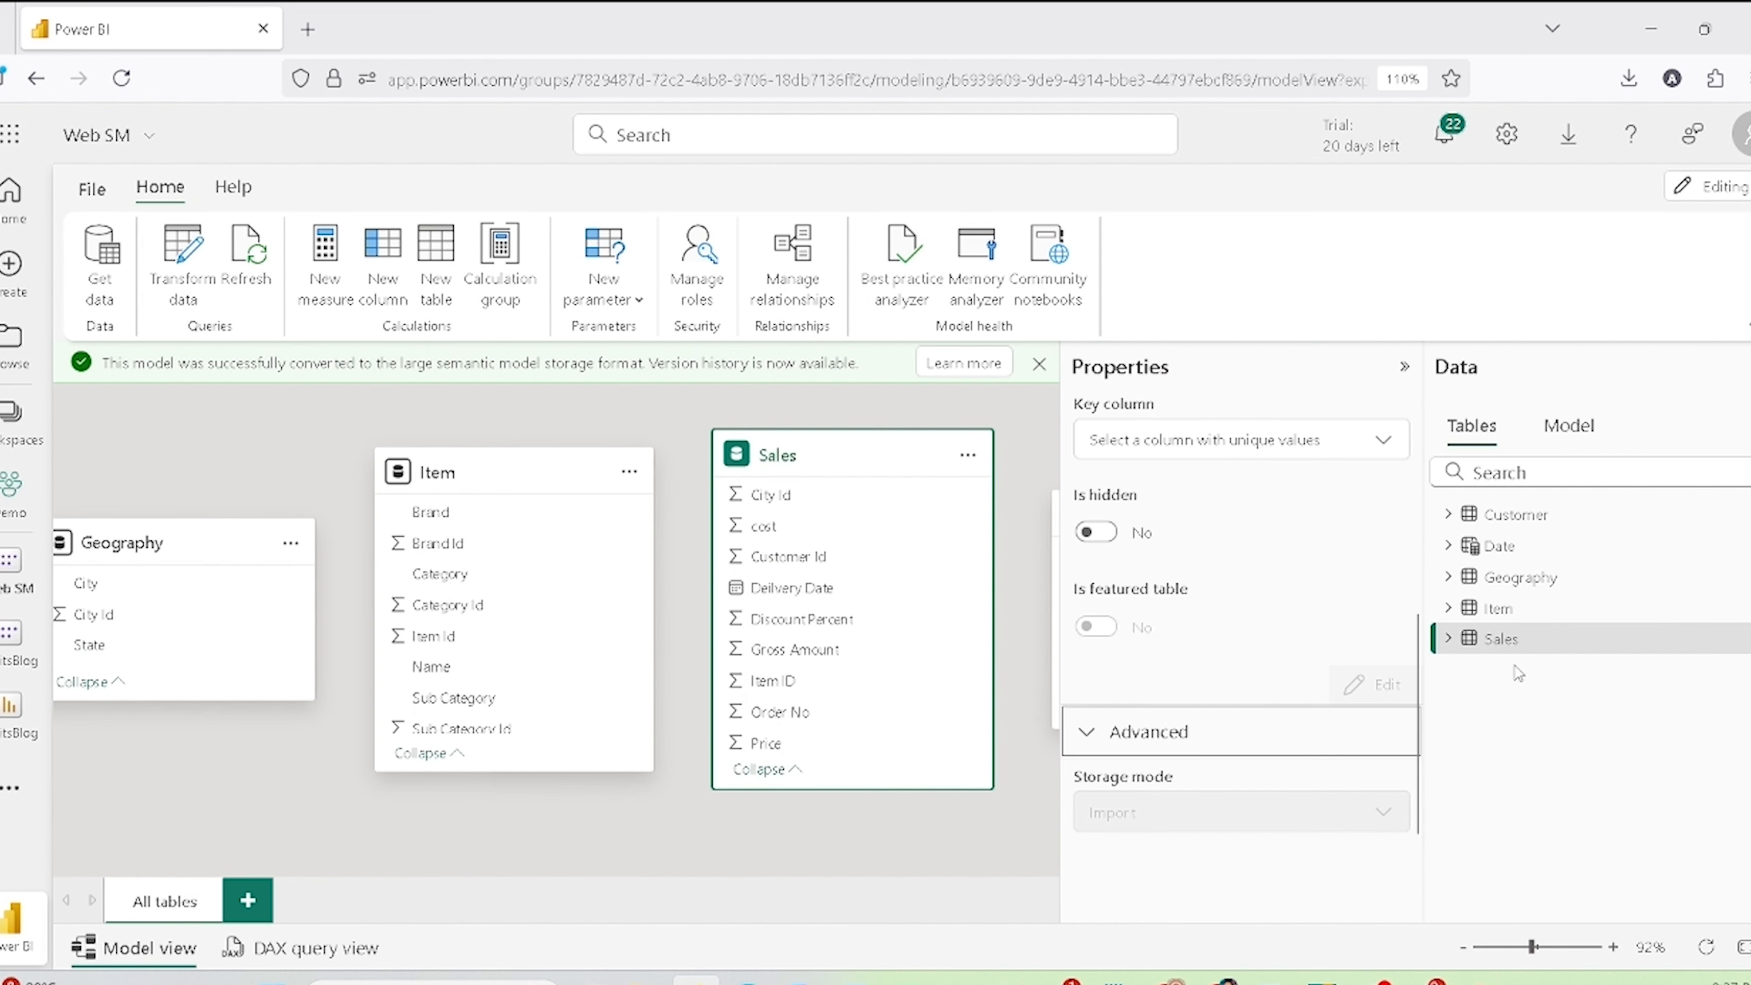
left_click(1537, 643)
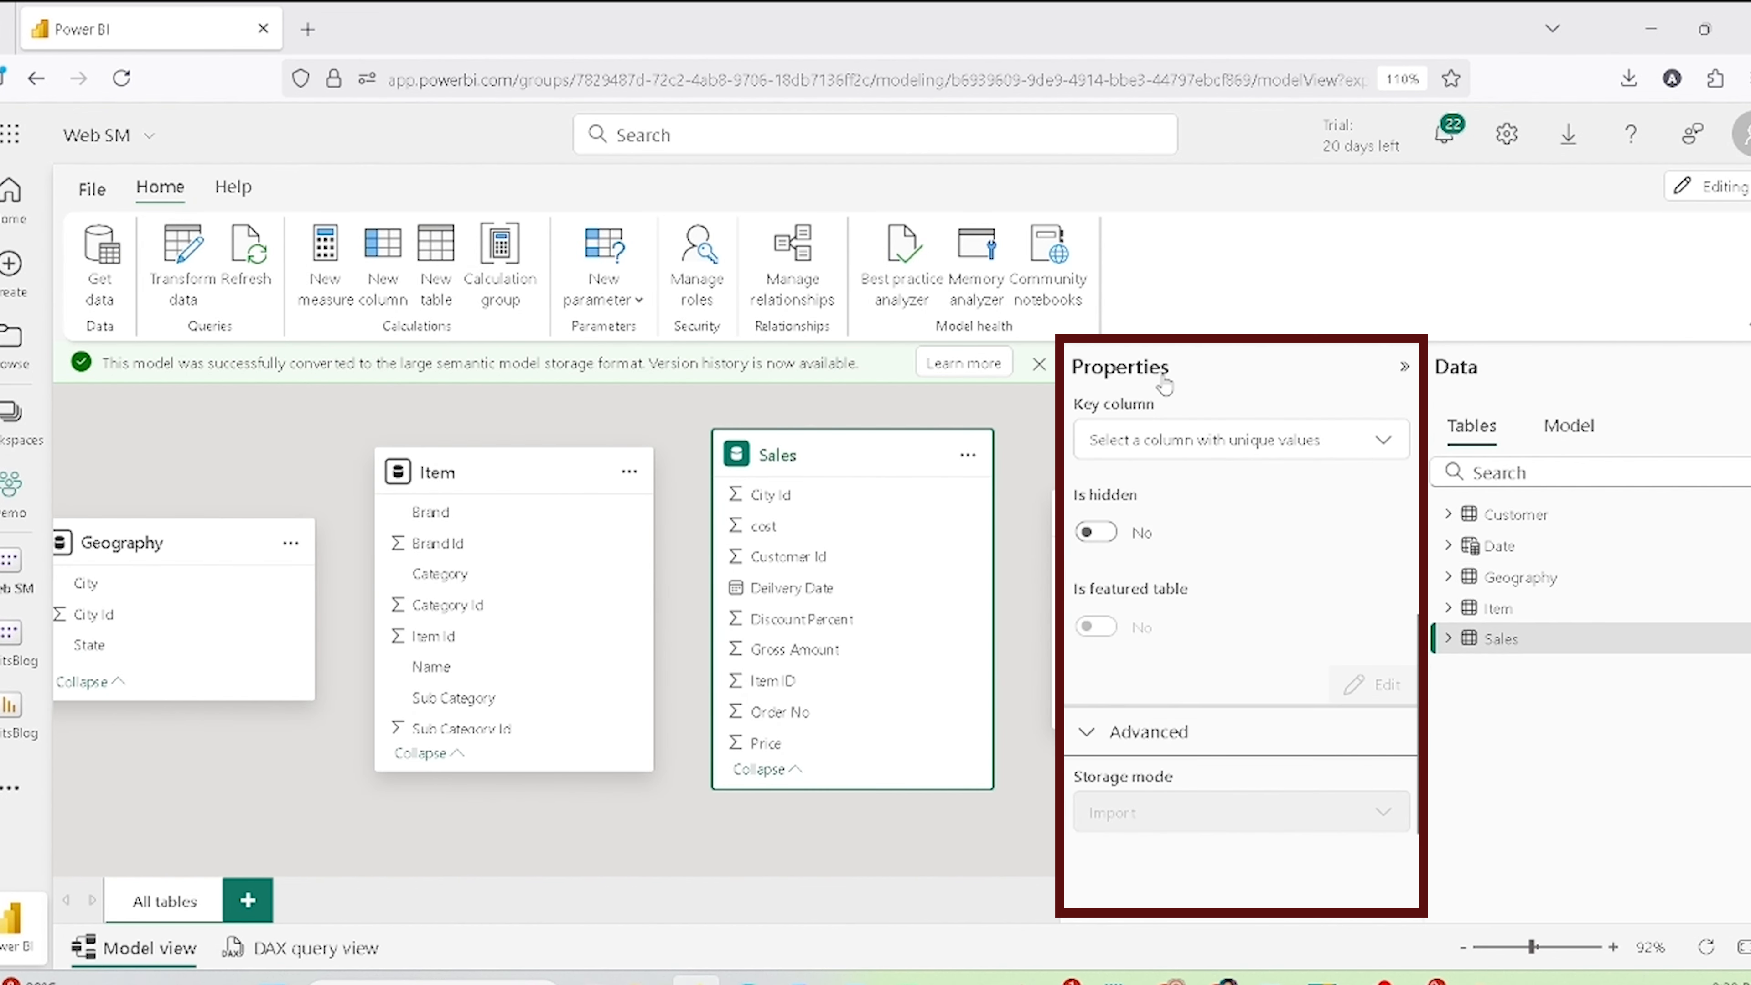
scroll(1191, 554, "up", 4)
scroll(1191, 554, "down", 5)
left_click(1405, 369)
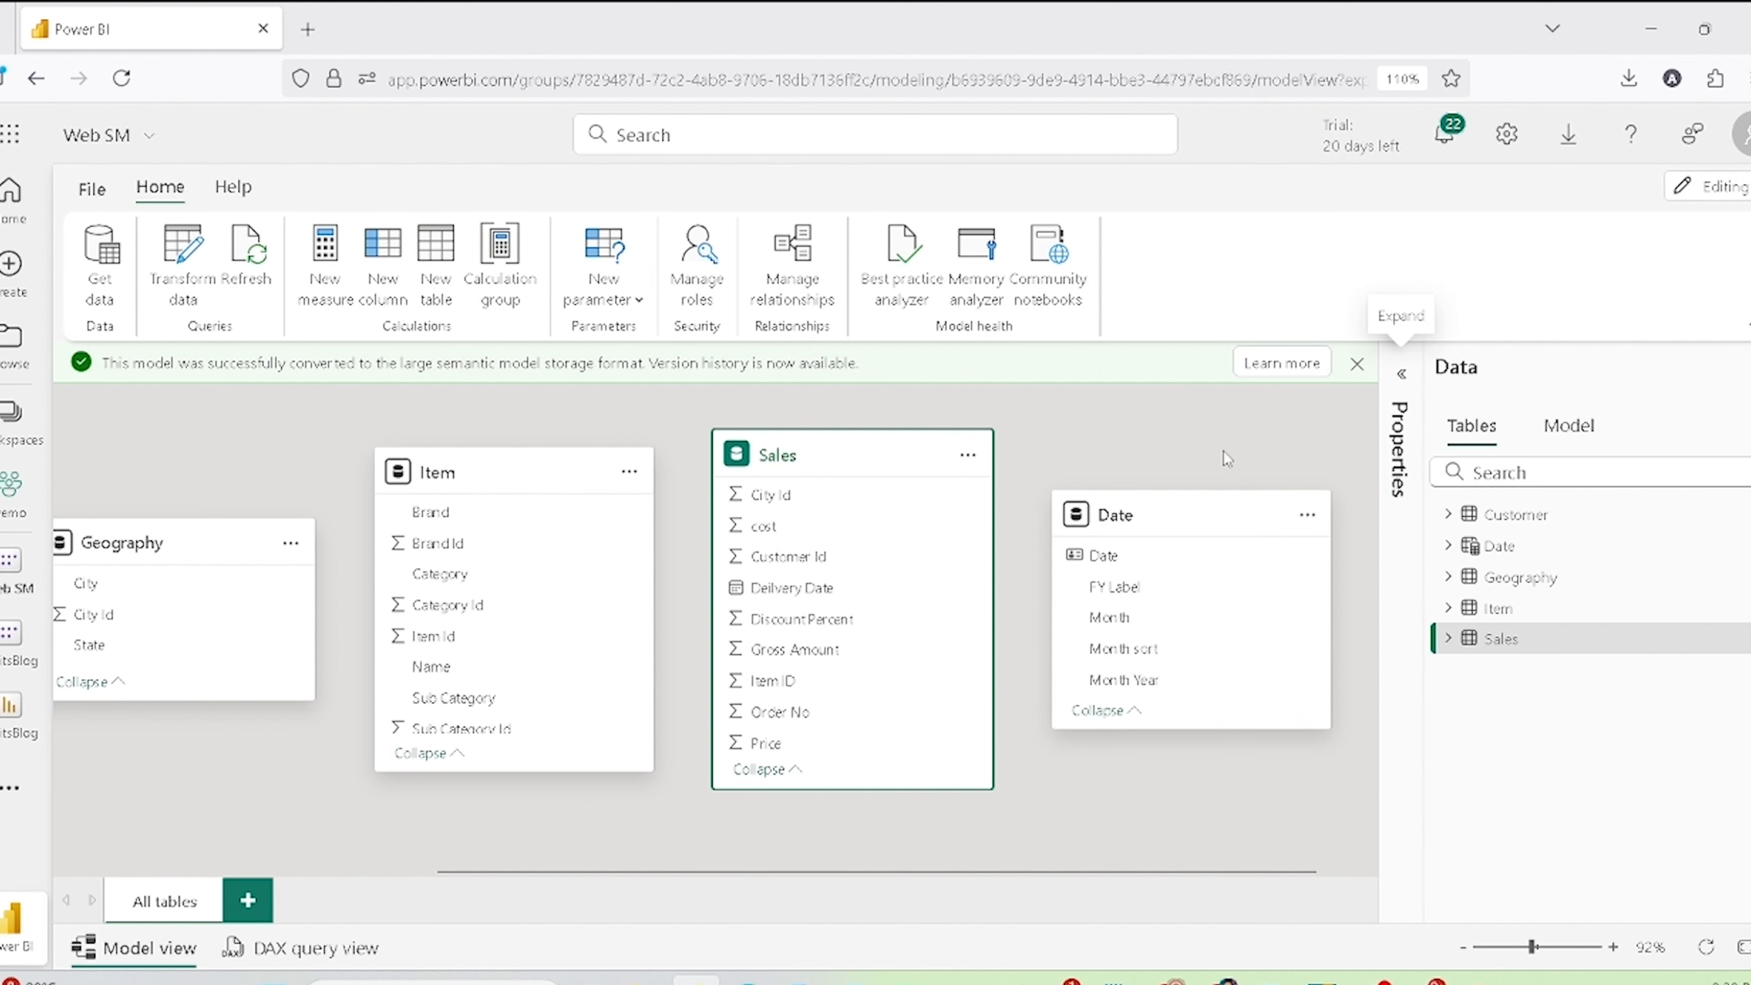
left_click(1503, 550)
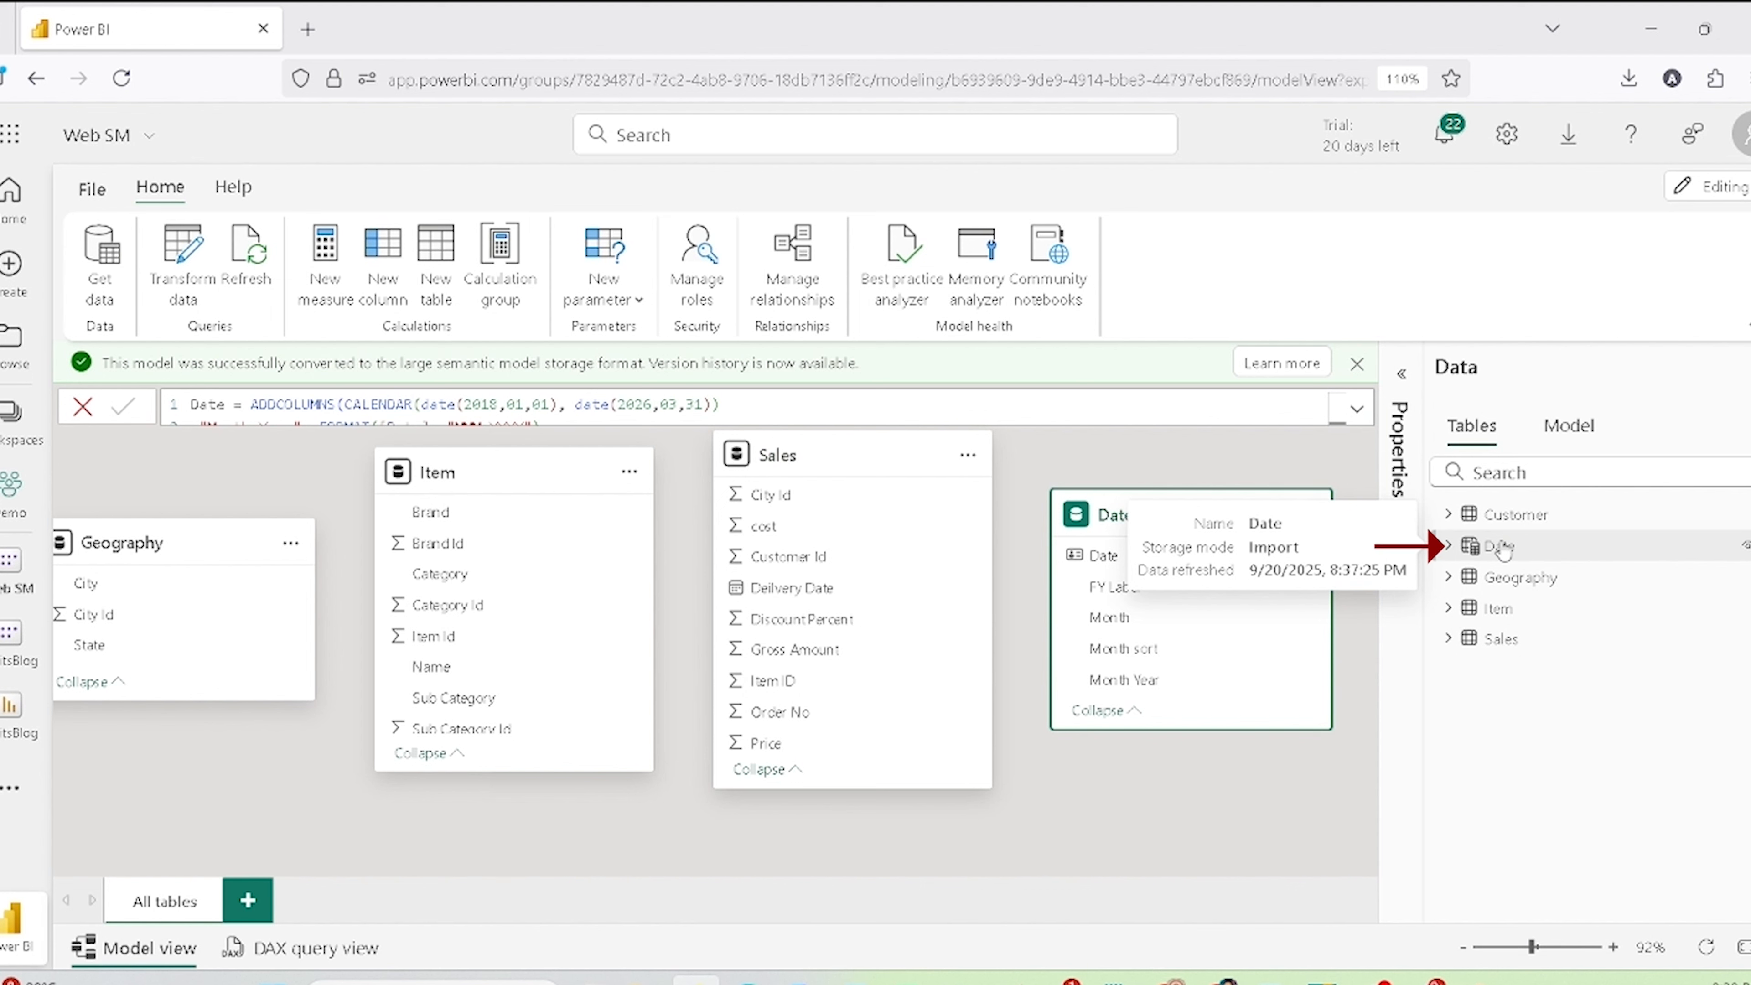
left_click(1213, 458)
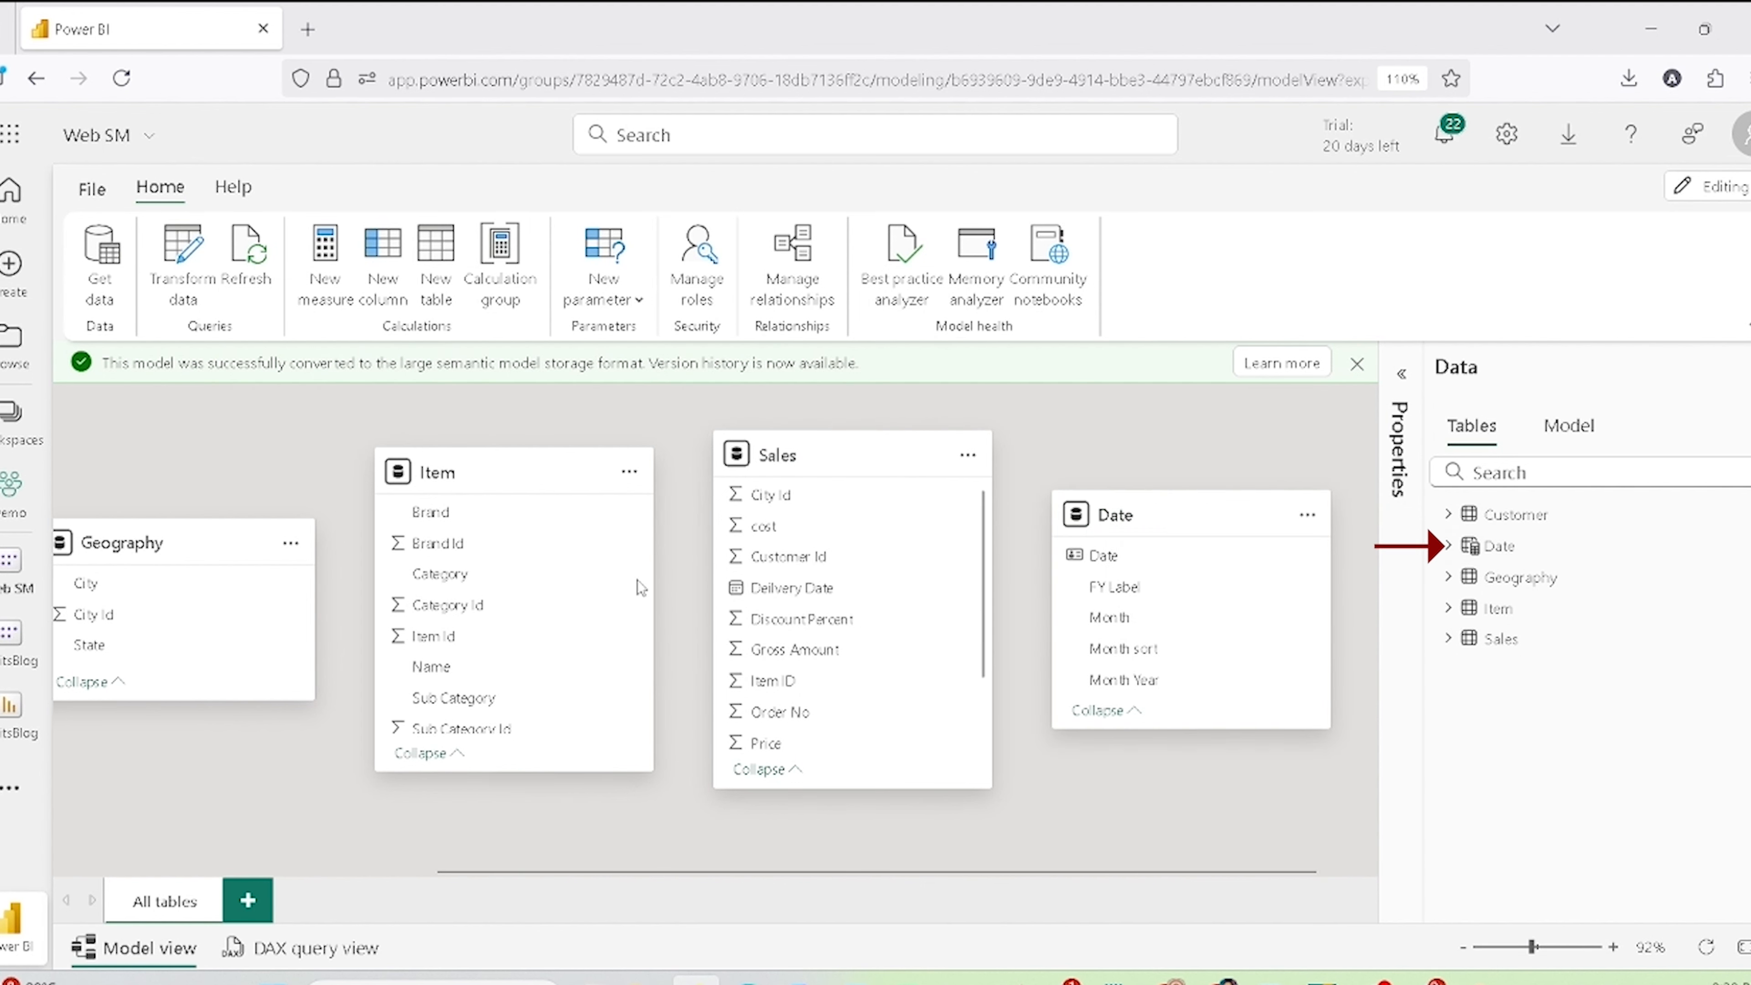
Step: Rearrange the model diagram with Sales in the middle, Customer and Date on one side, and Geography and Item on the other
left_click_drag(145, 529, 202, 442)
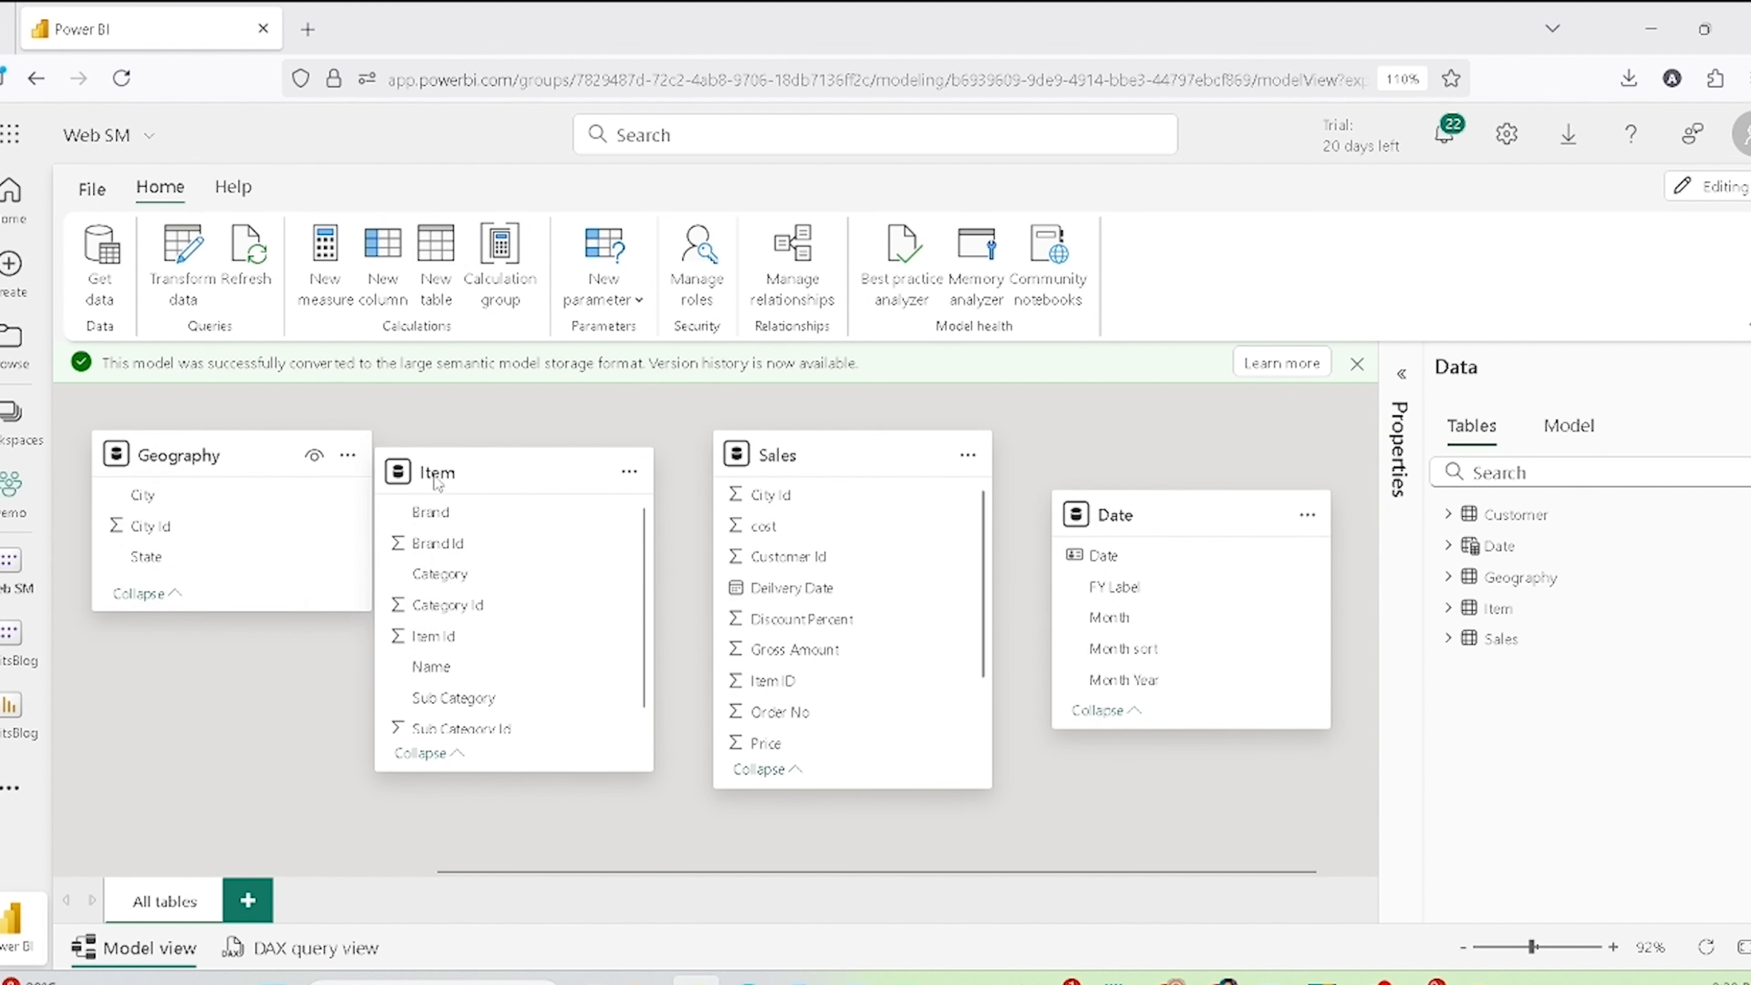
left_click_drag(456, 523, 179, 718)
left_click_drag(828, 455, 610, 467)
left_click_drag(1239, 497, 320, 793)
left_click_drag(595, 677, 1083, 682)
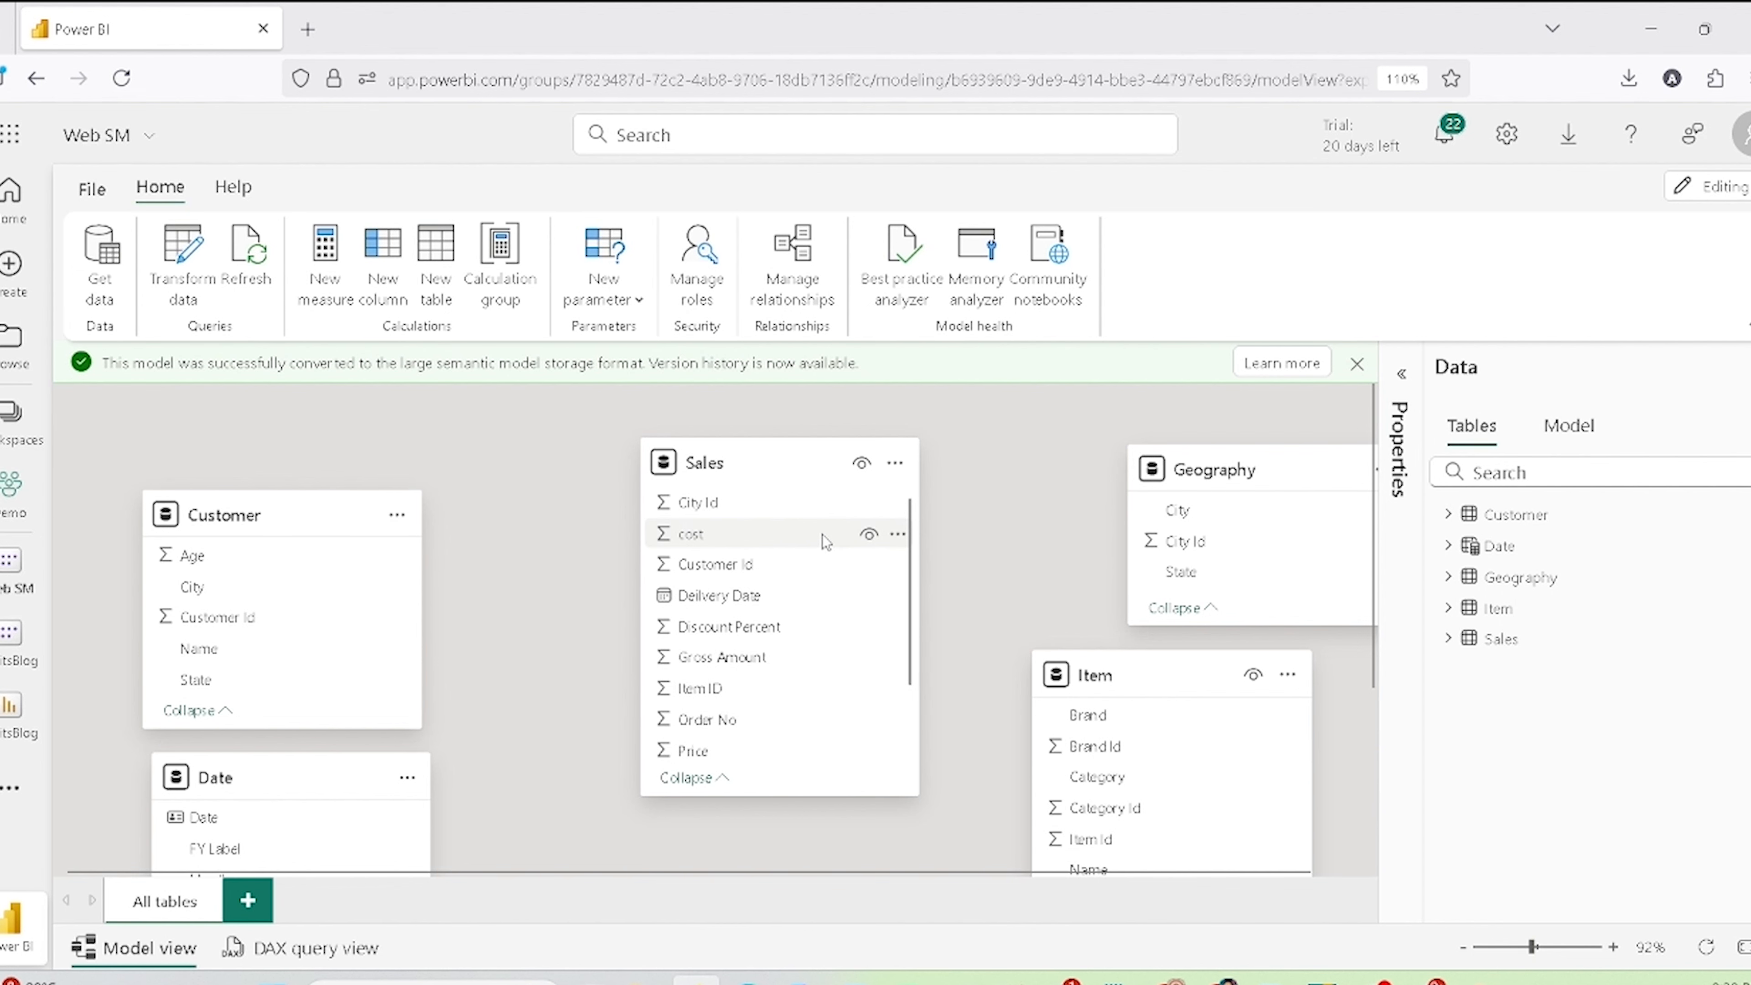
Step: Create an active one-to-many, single-direction relationship from Geography's City Id to Sales' City Id and save it
left_click_drag(1181, 549, 716, 512)
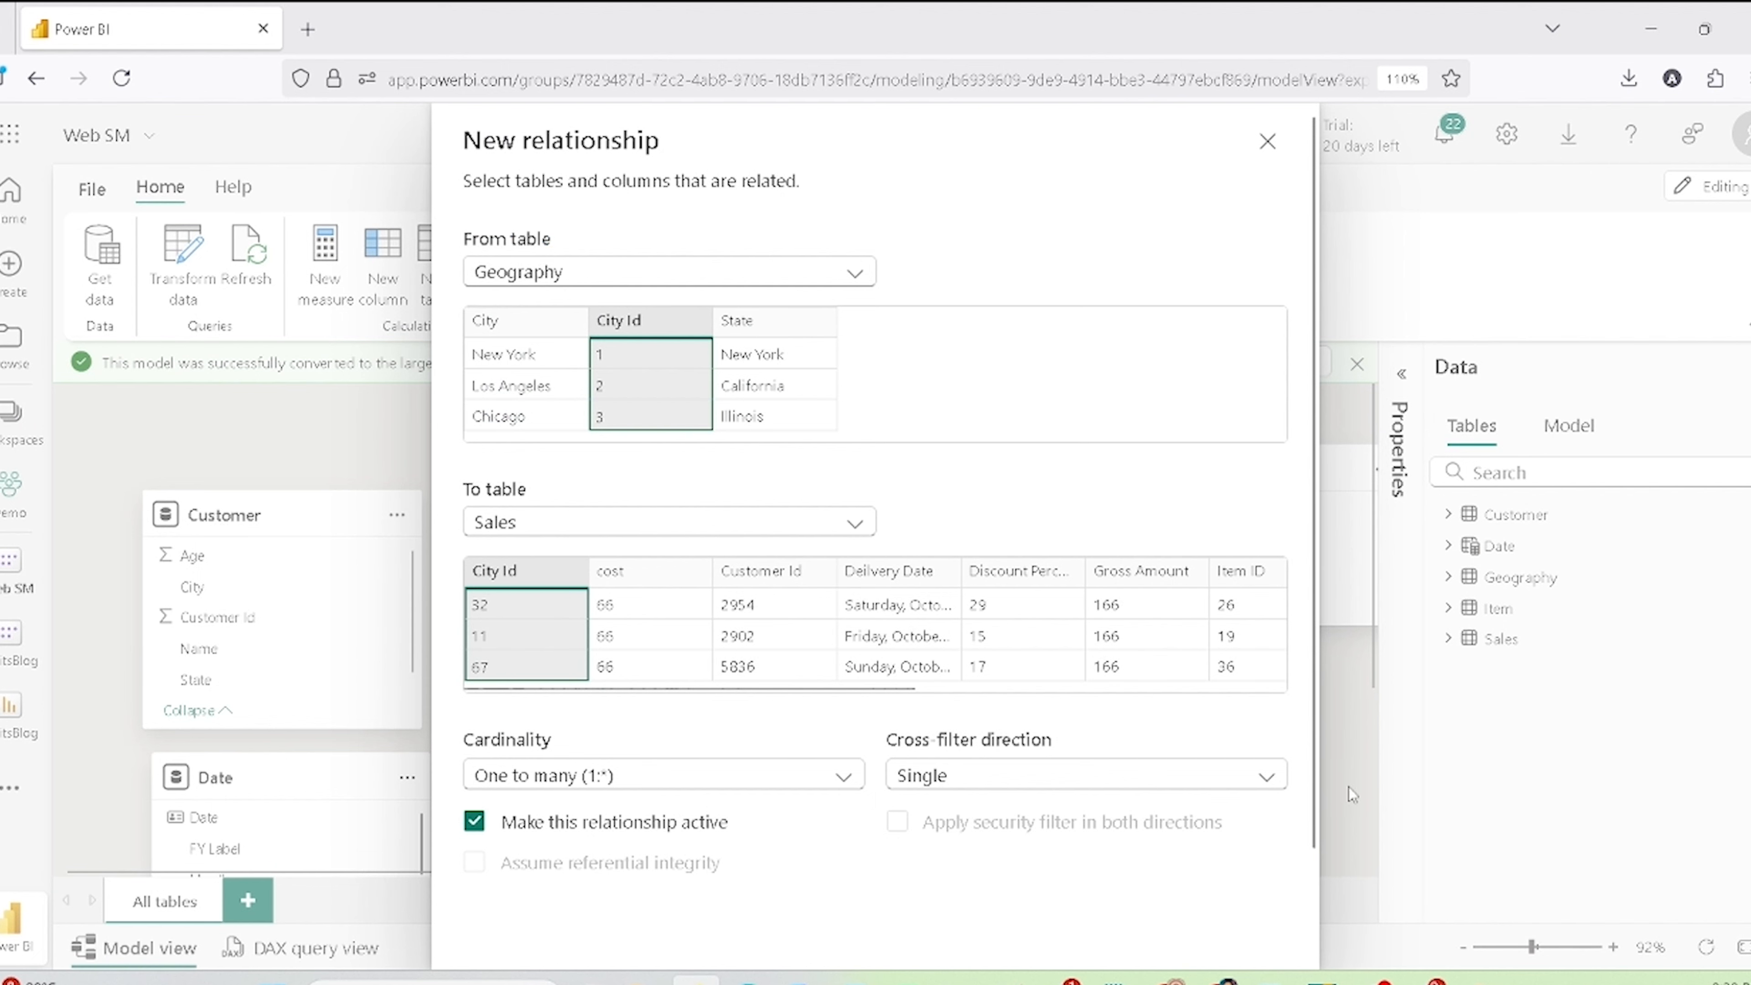
scroll(1214, 787, "down", 2)
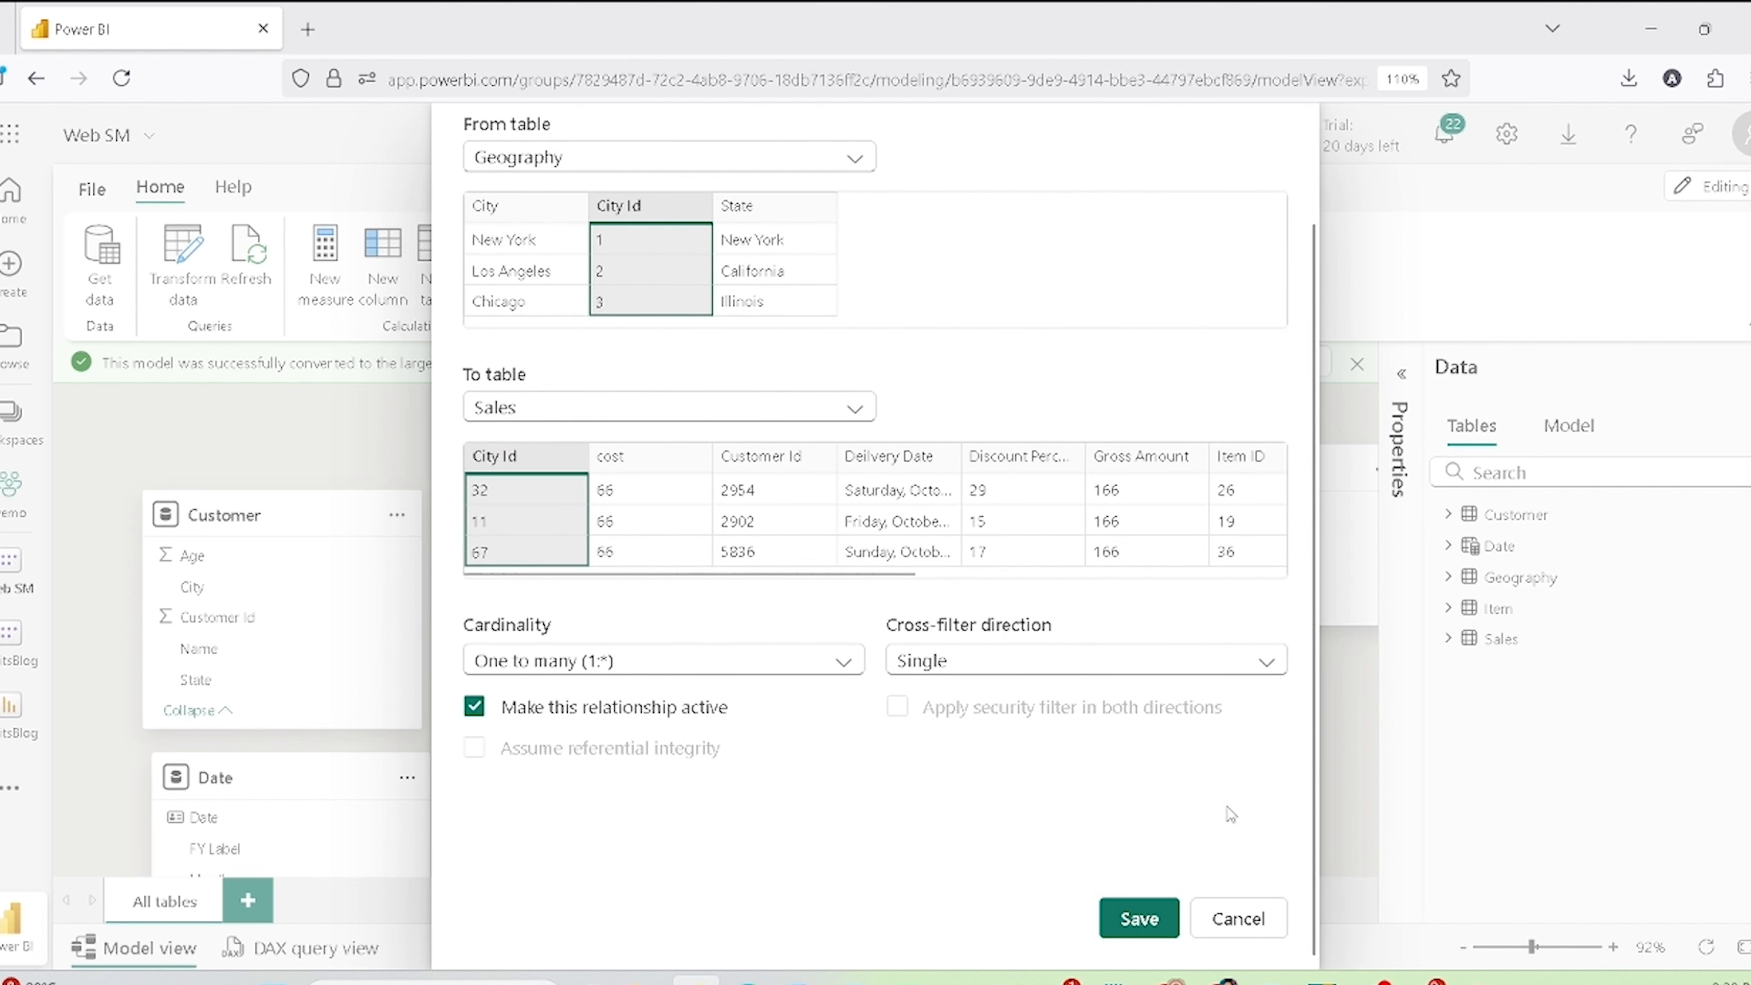
left_click(1139, 918)
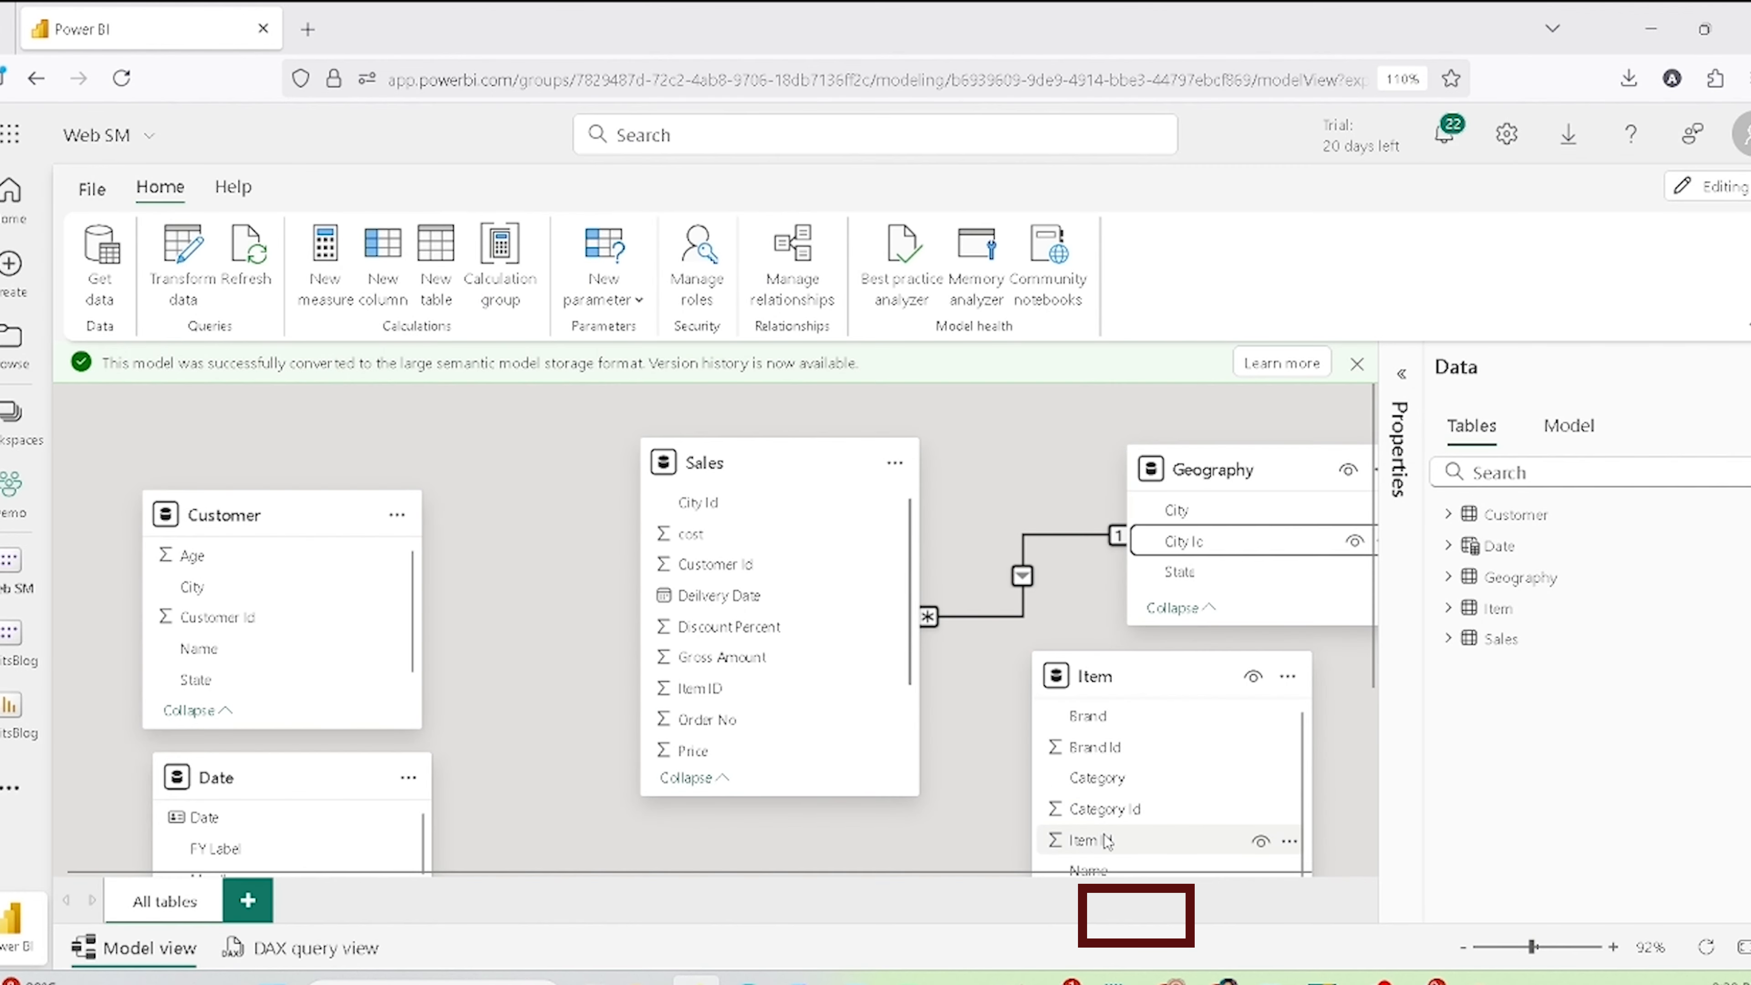
Step: Relate the Item table's Item Id to Item ID in Sales as active one-to-many with single cross-filtering, and save
left_click_drag(1106, 840, 720, 631)
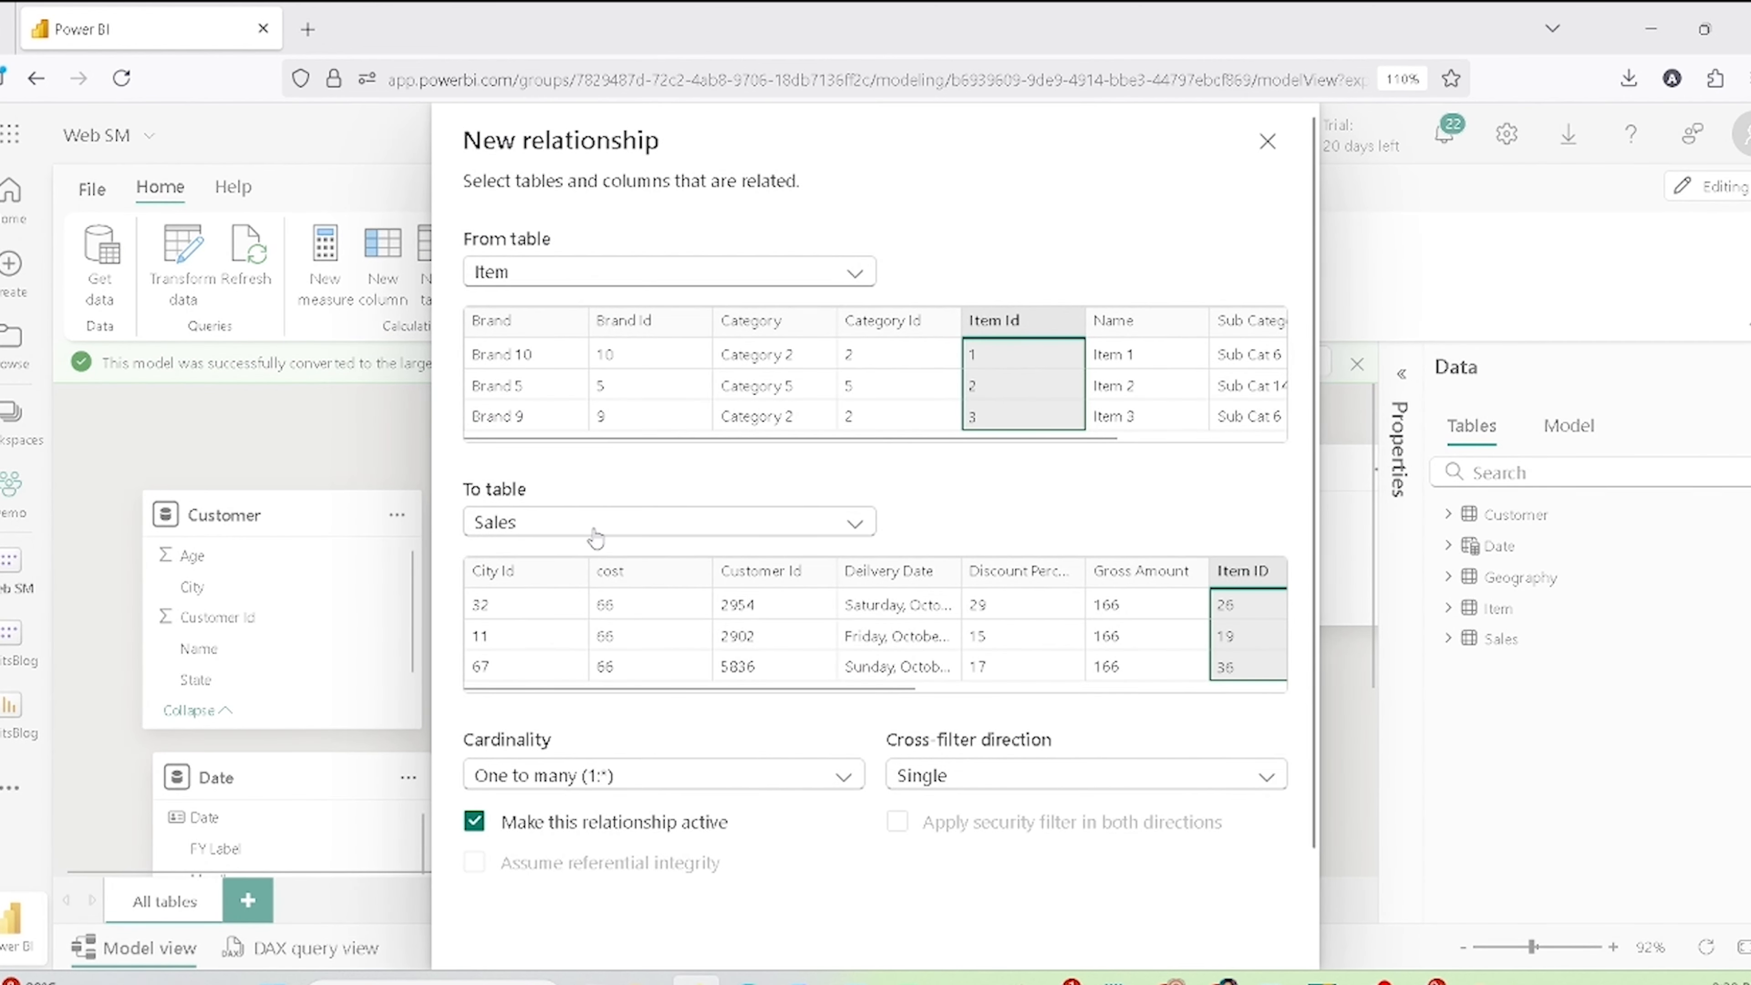
scroll(703, 716, "down", 2)
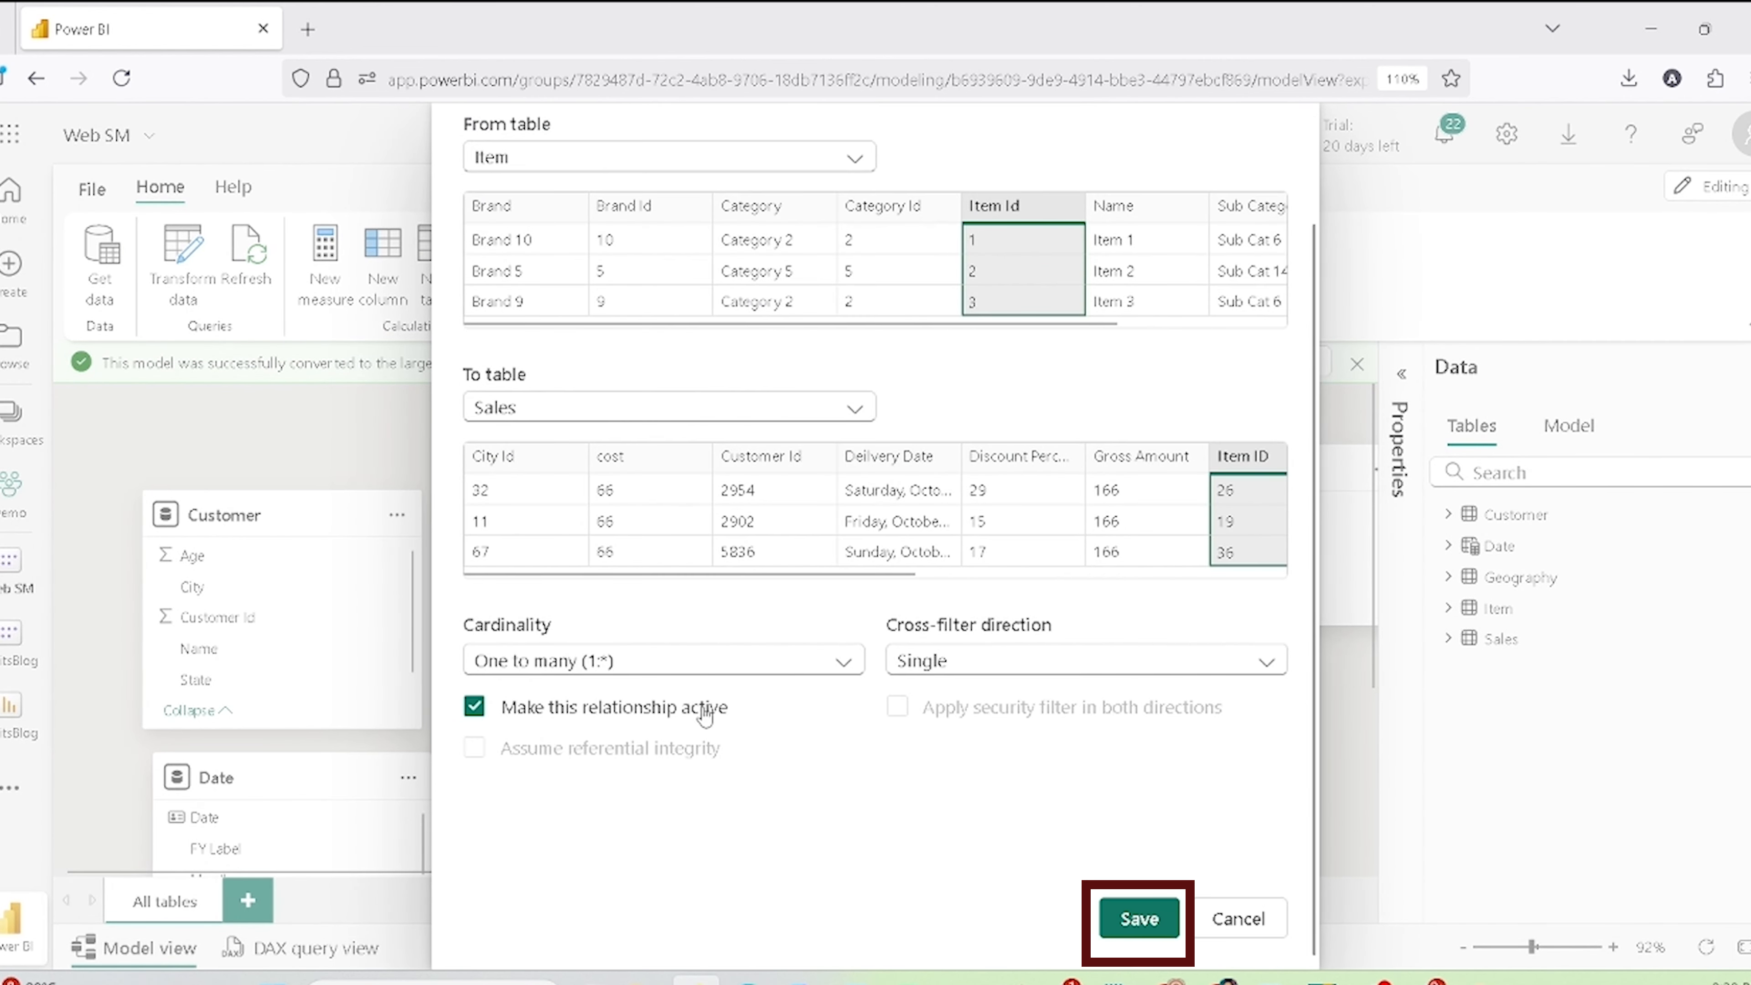
left_click(1140, 918)
Step: Relate Customer's Customer Id to Customer Id in Sales as active one-to-many with single cross-filtering, and save
left_click_drag(307, 617, 717, 572)
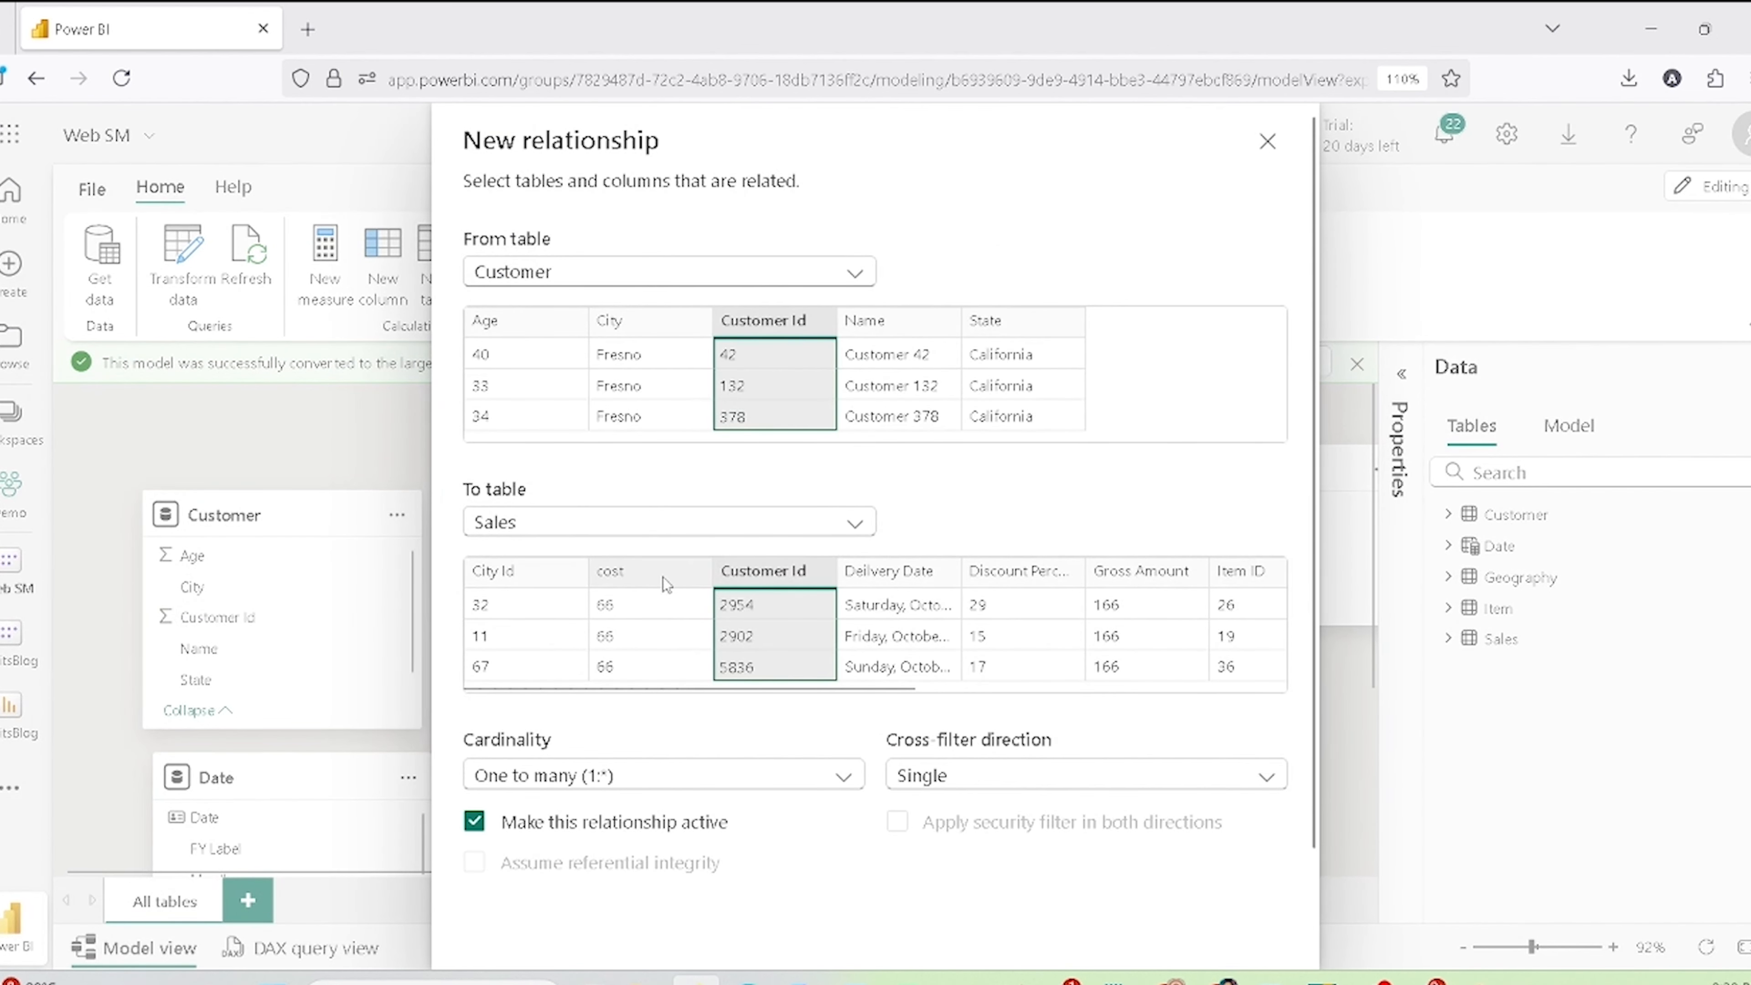
scroll(704, 594, "down", 2)
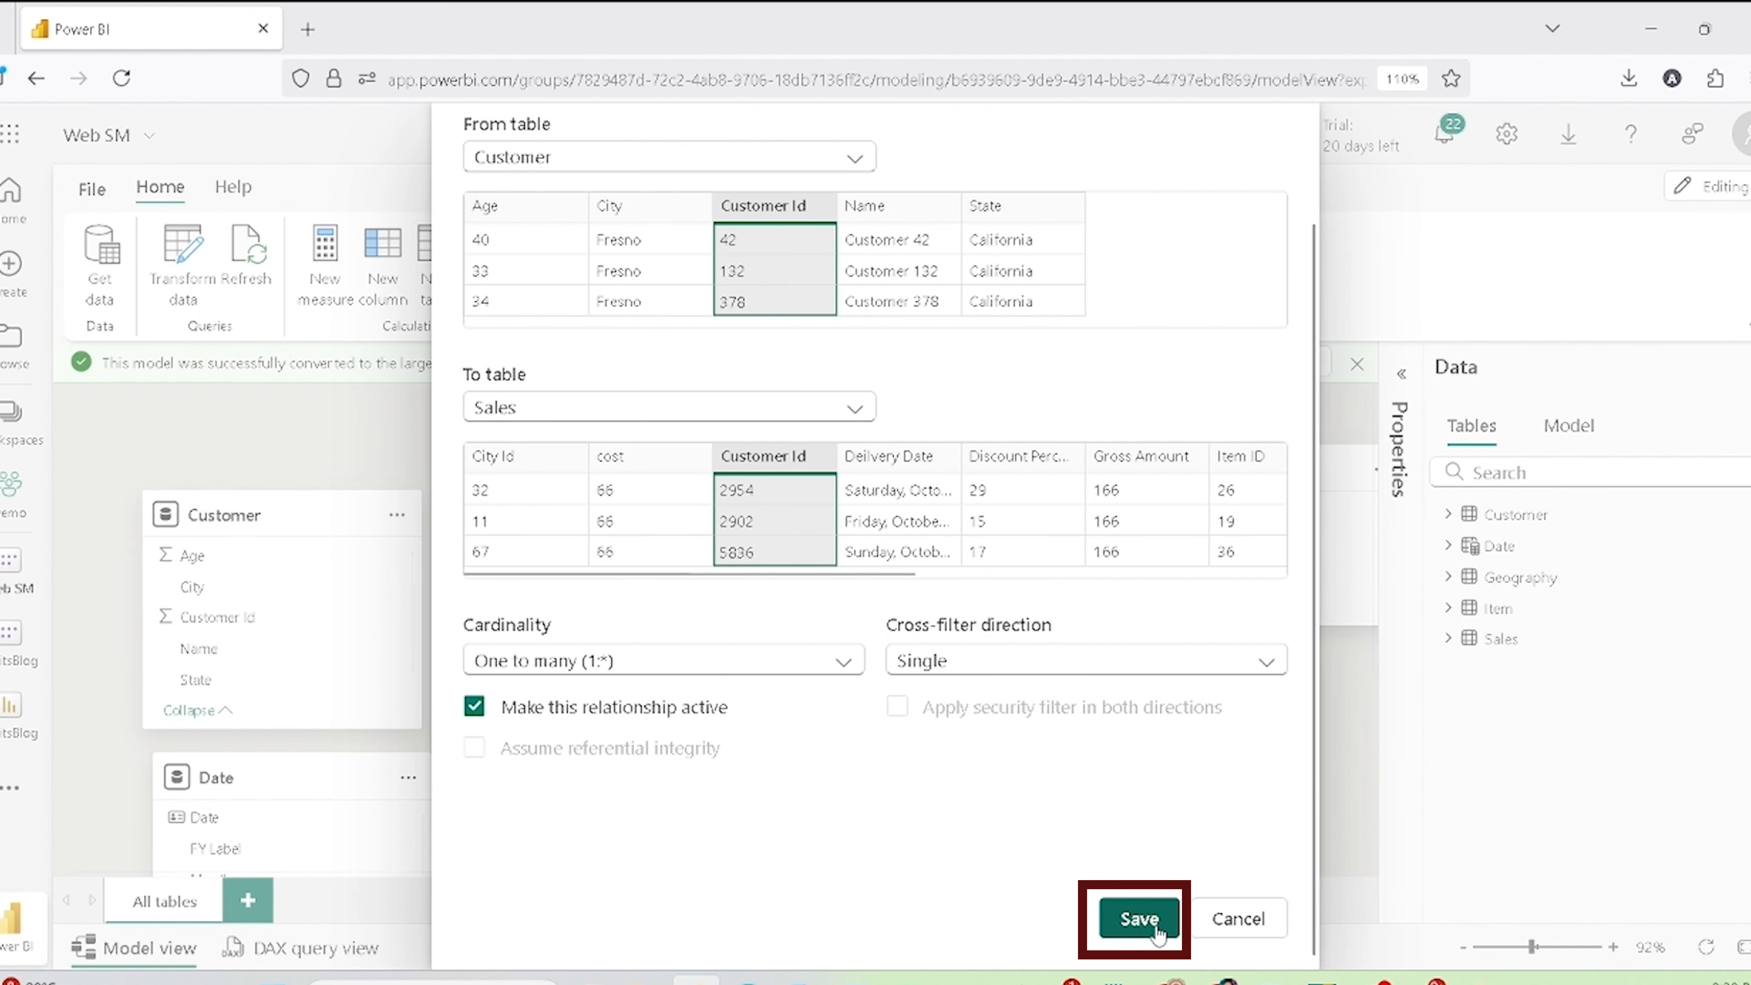
left_click(1157, 930)
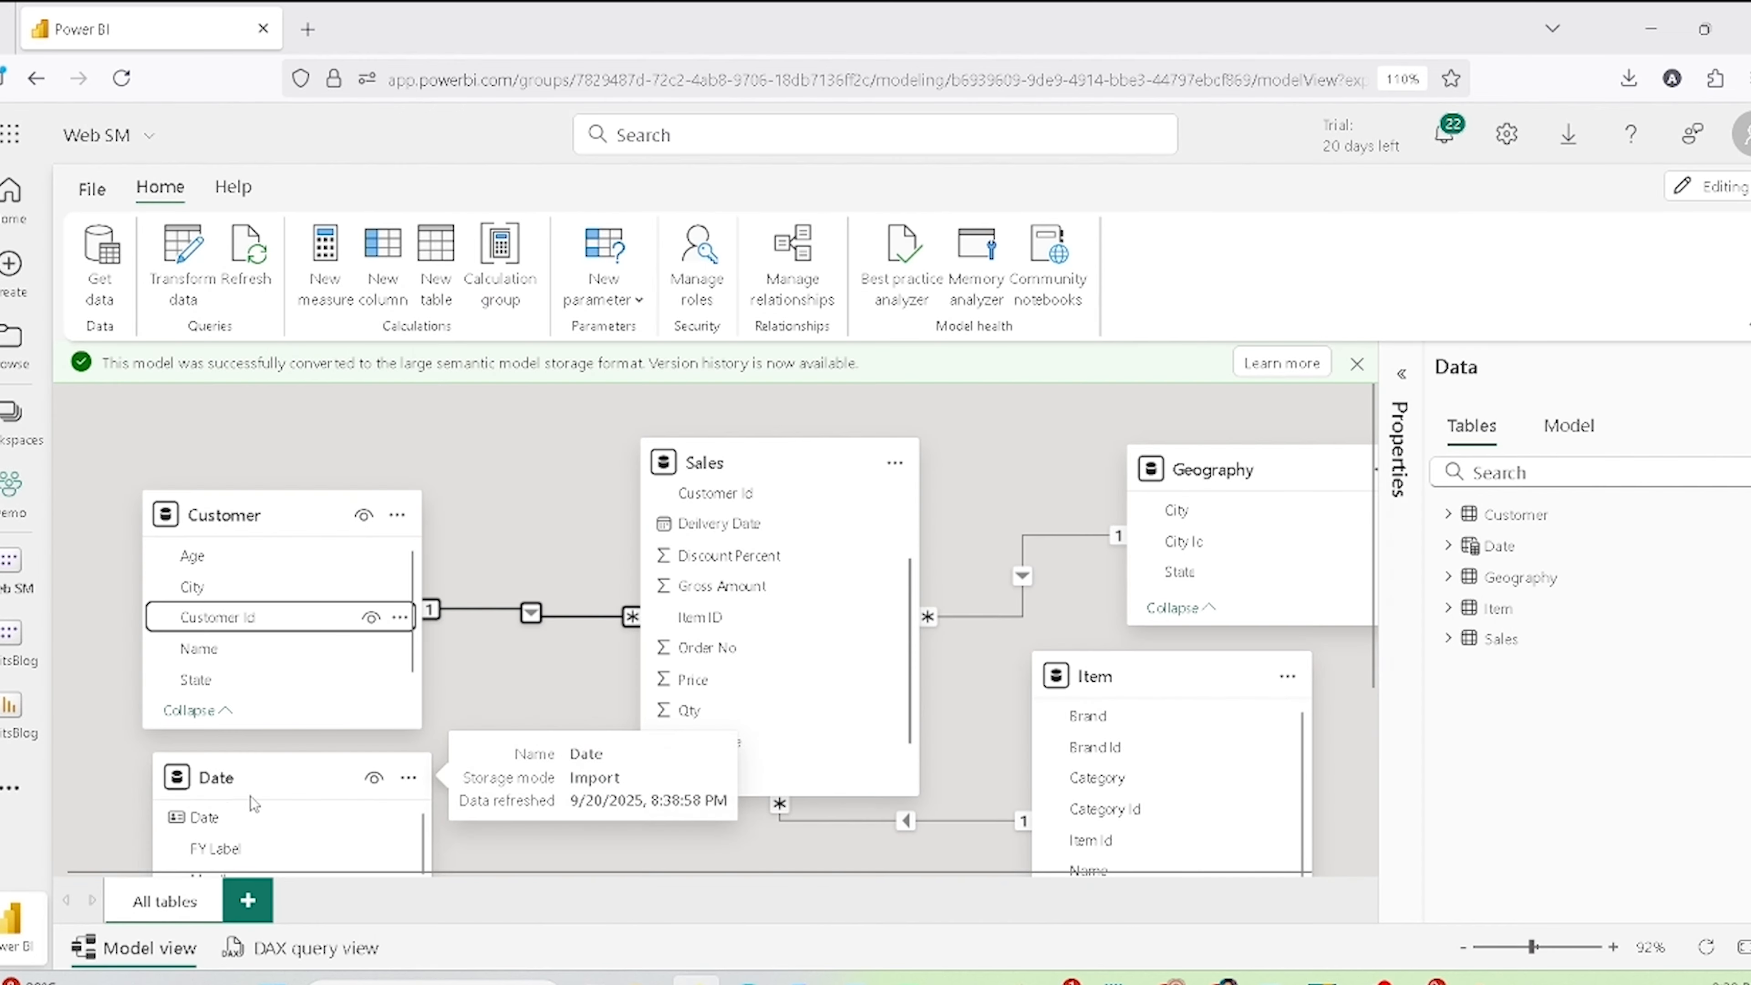
Step: Relate the Date table's Date column to Sales Date in Sales as active one-to-many with single cross-filtering, and save
left_click_drag(214, 823, 728, 758)
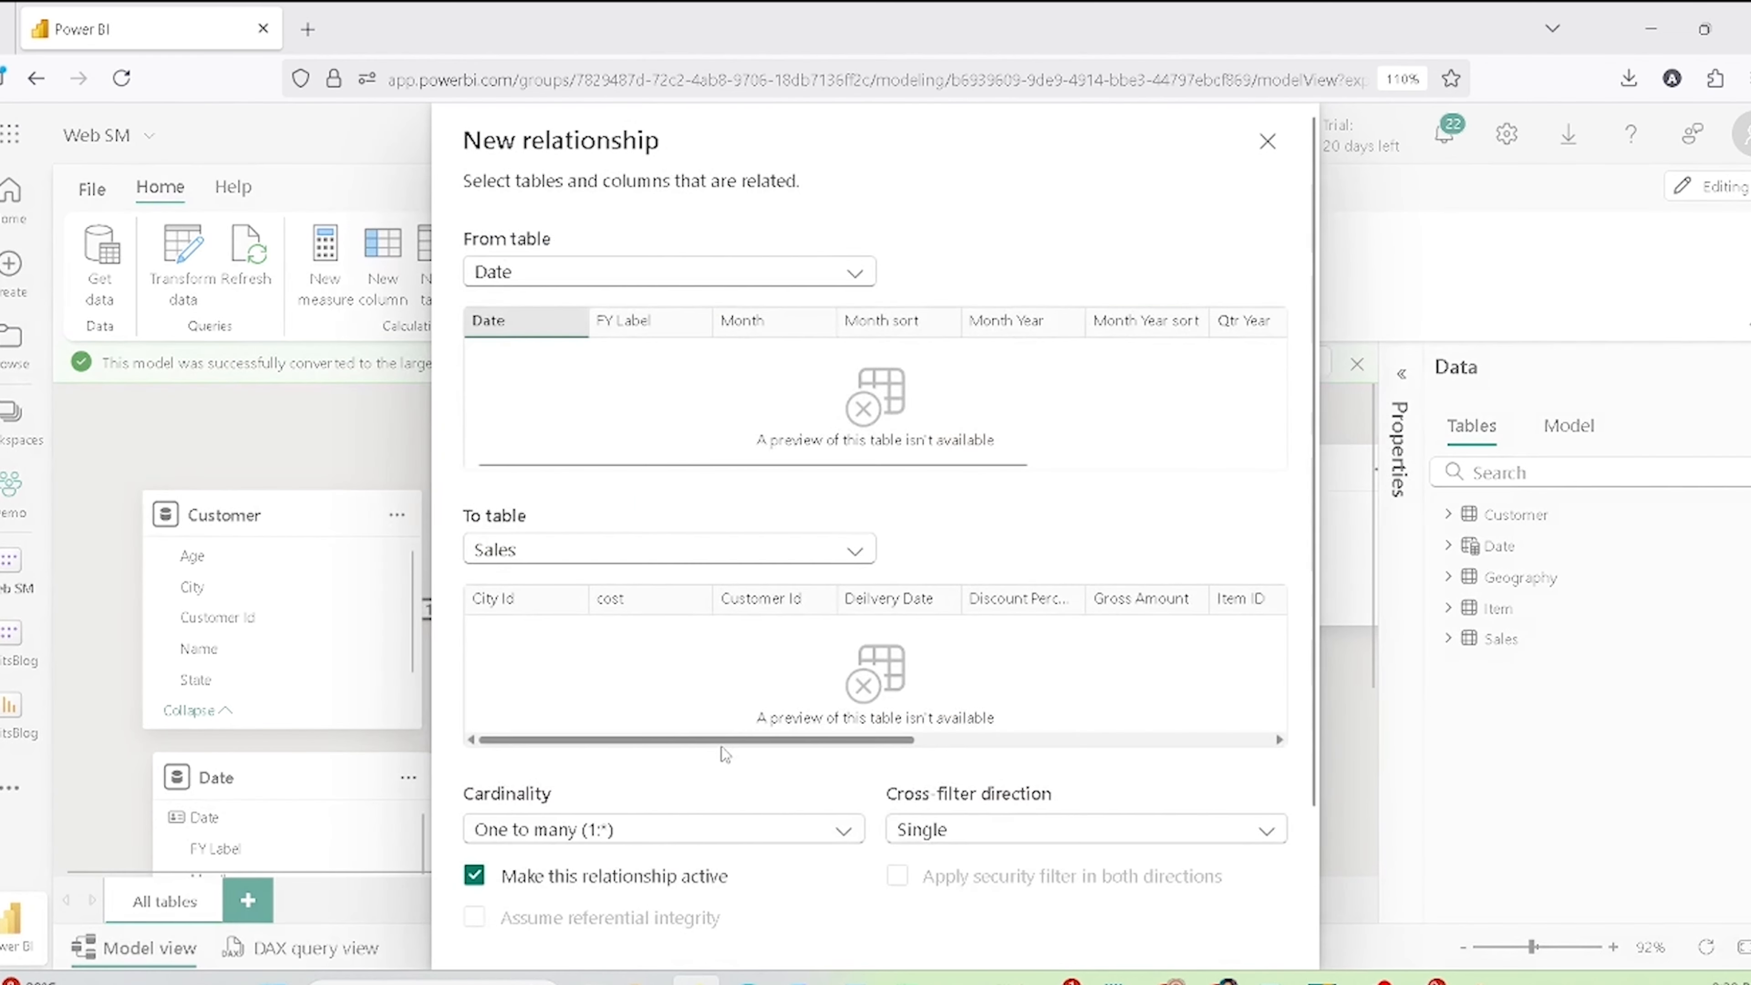
scroll(751, 759, "down", 2)
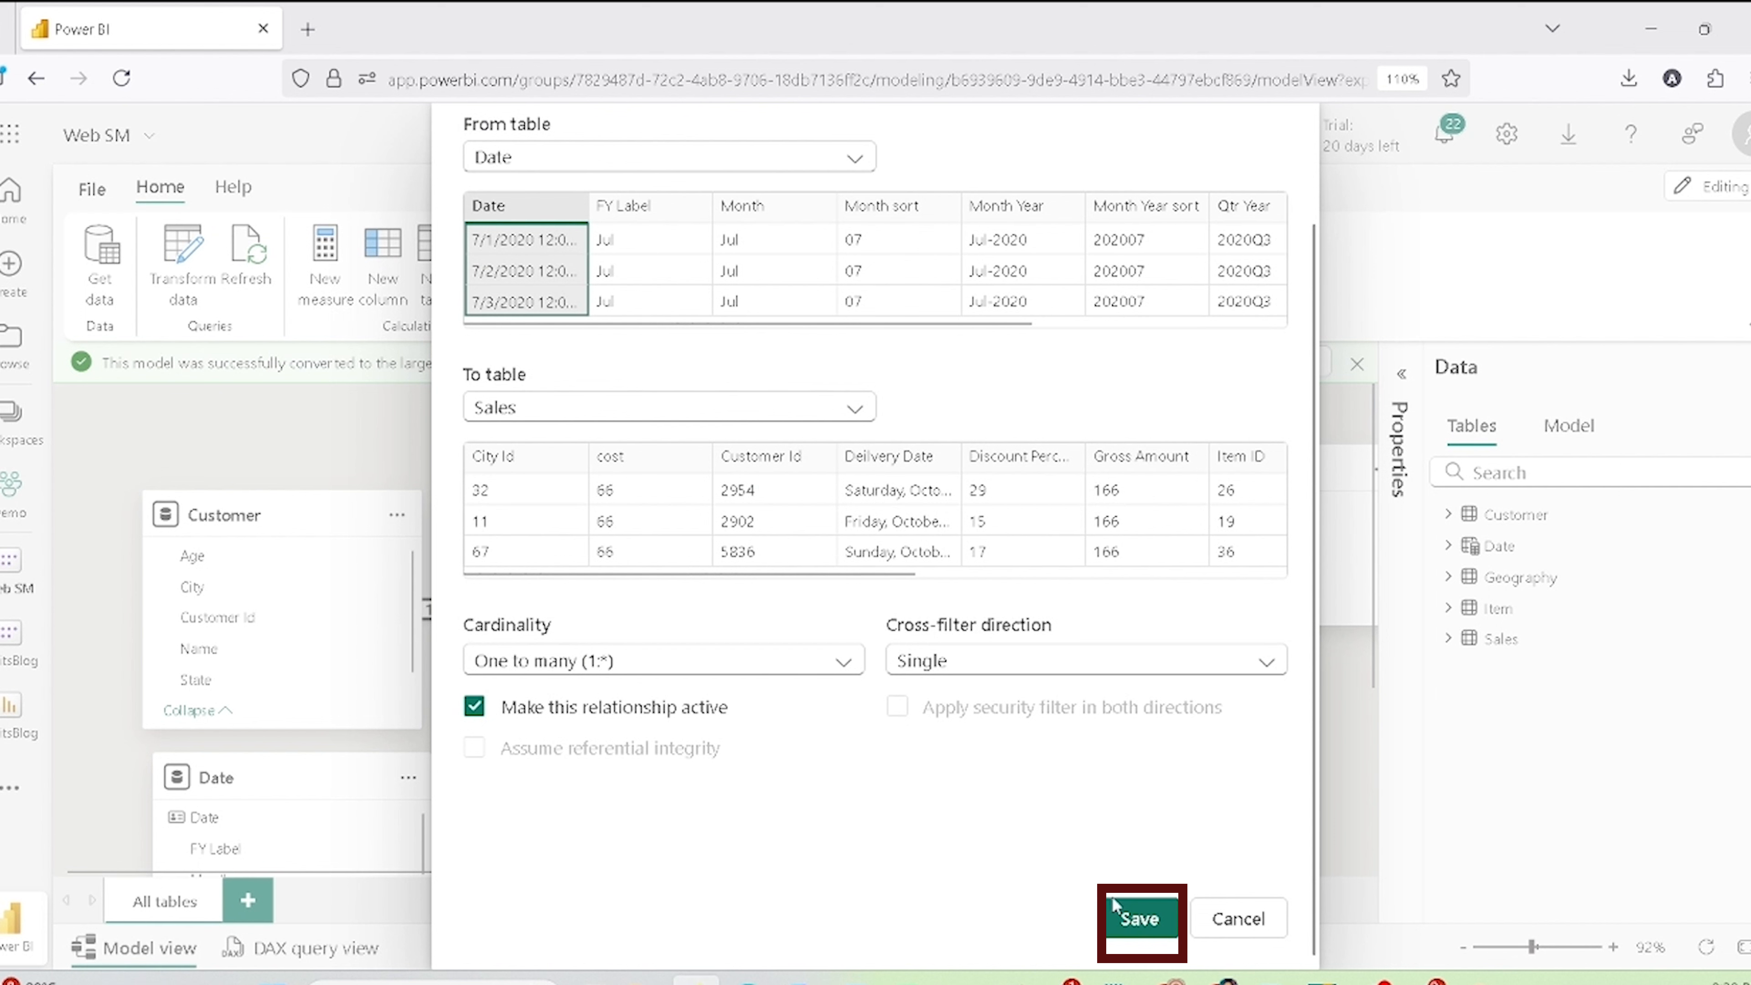
left_click(1141, 919)
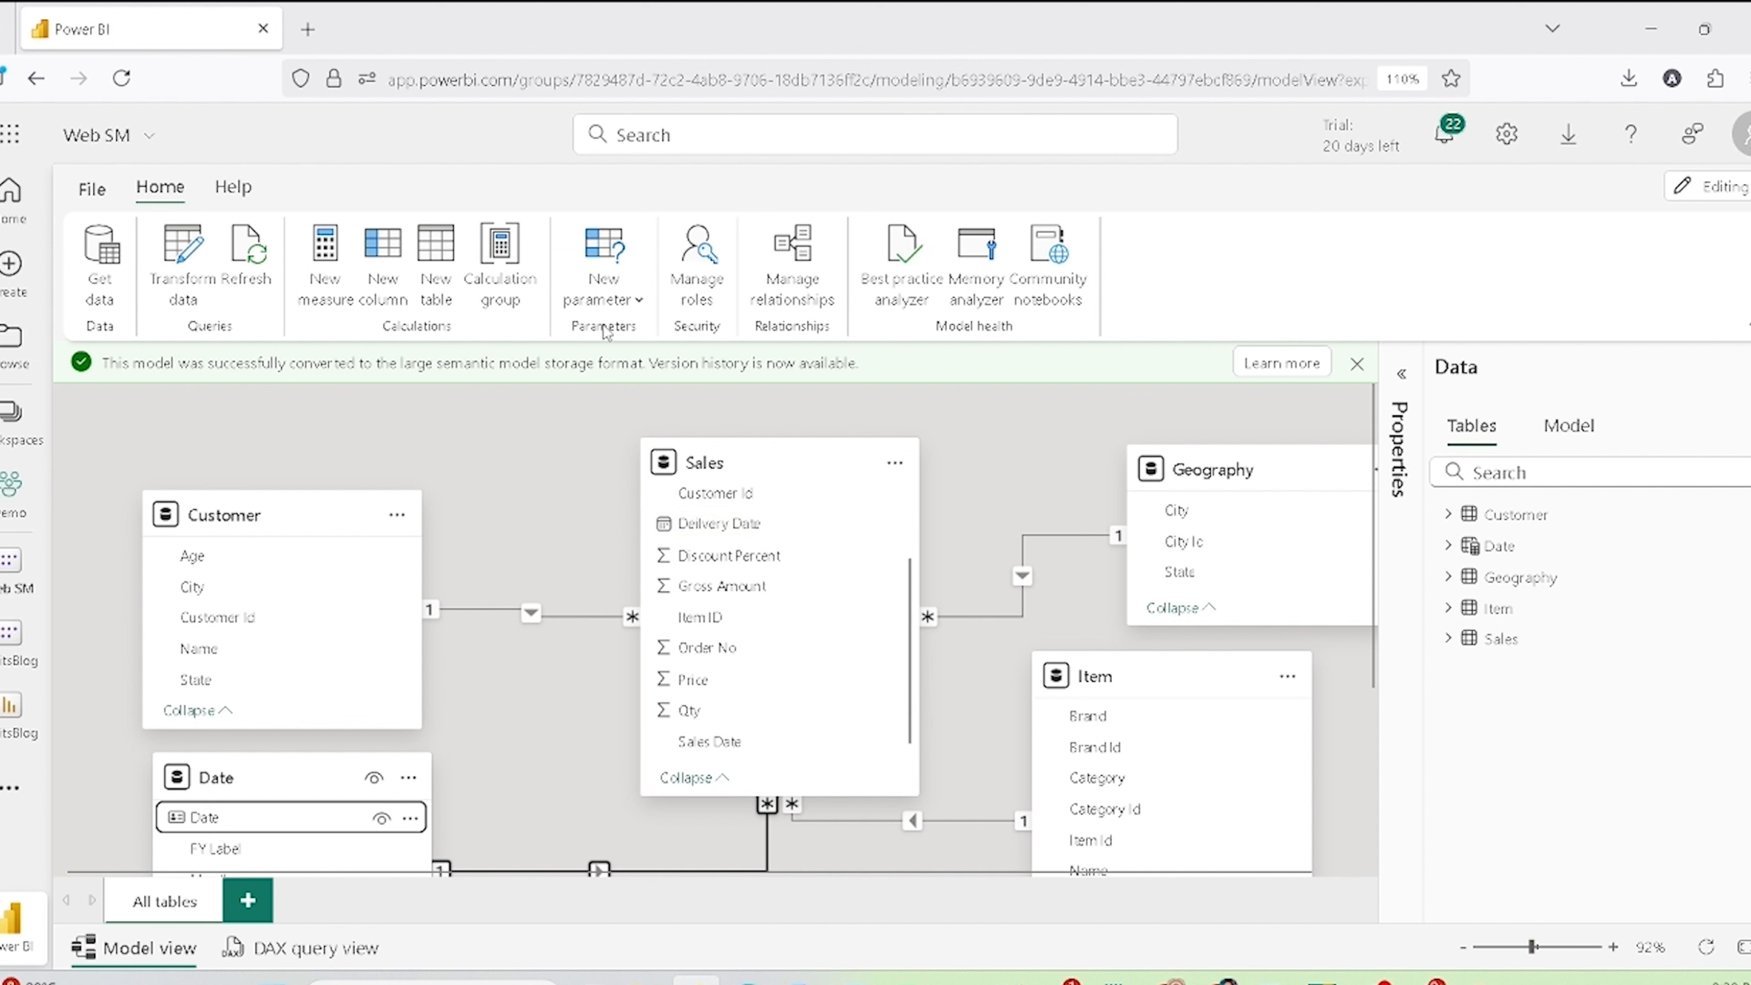
left_click(607, 304)
left_click(610, 310)
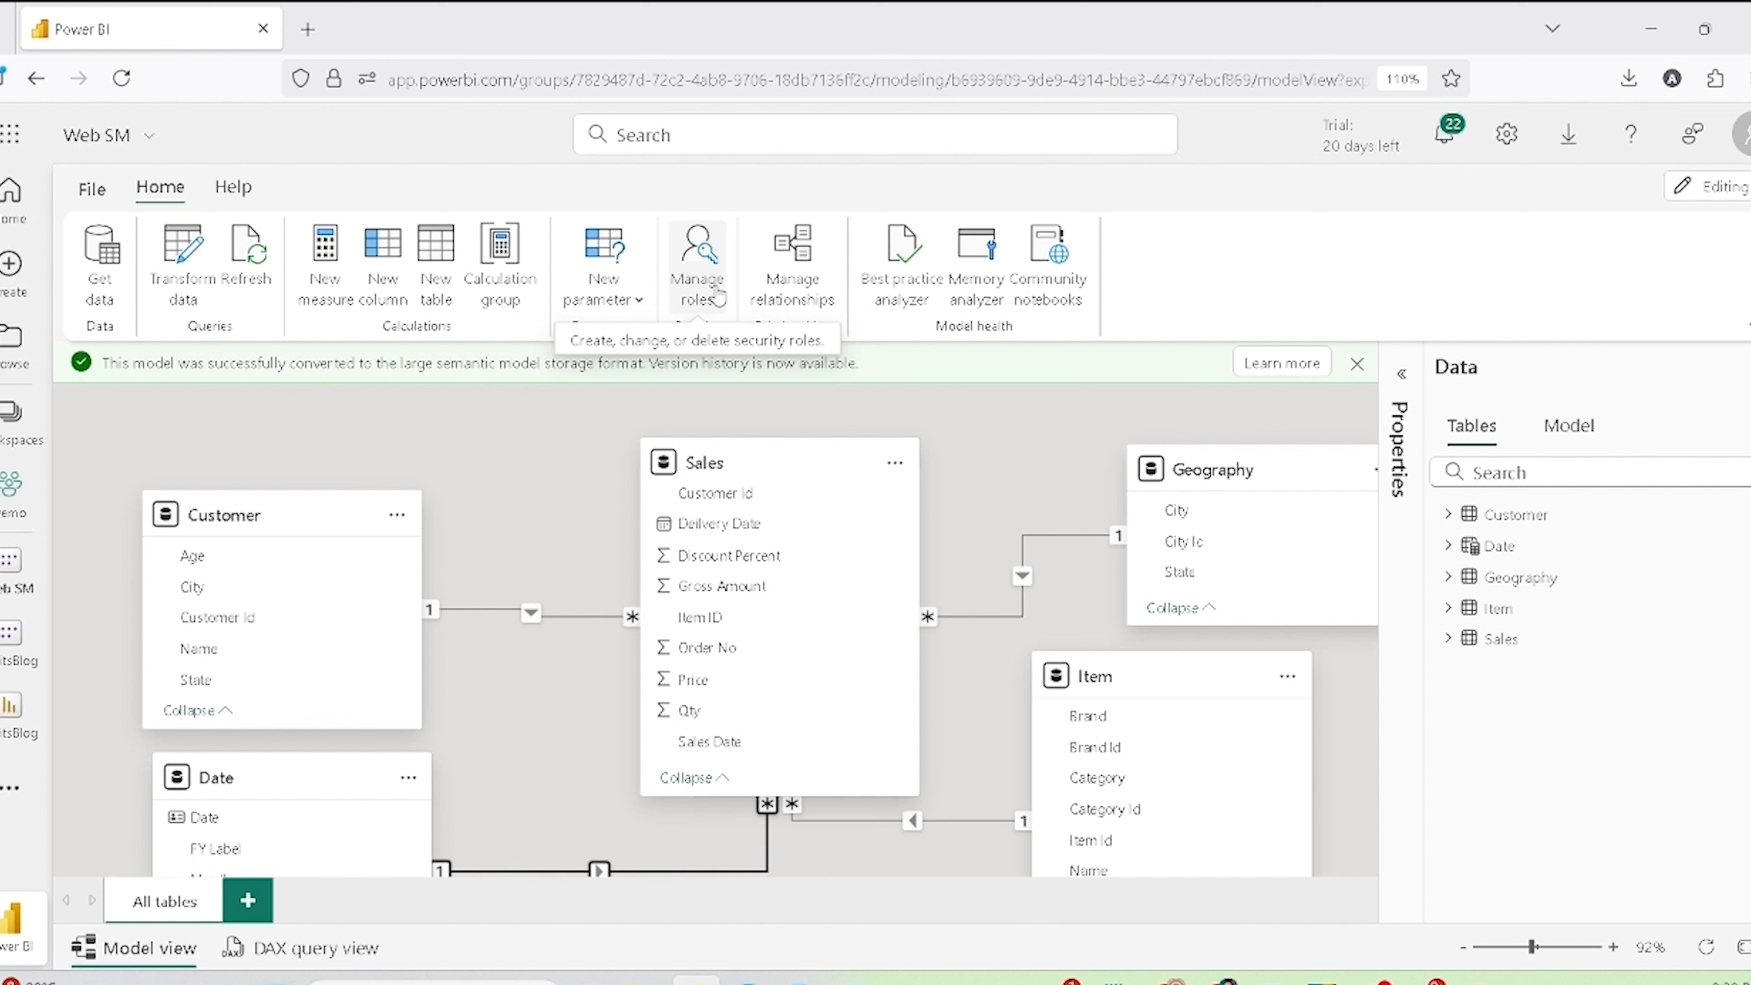
Step: Create a measure in the Sales table defined as Gross = Sum(Sales[Gross Amount]) and commit it
left_click(1503, 641)
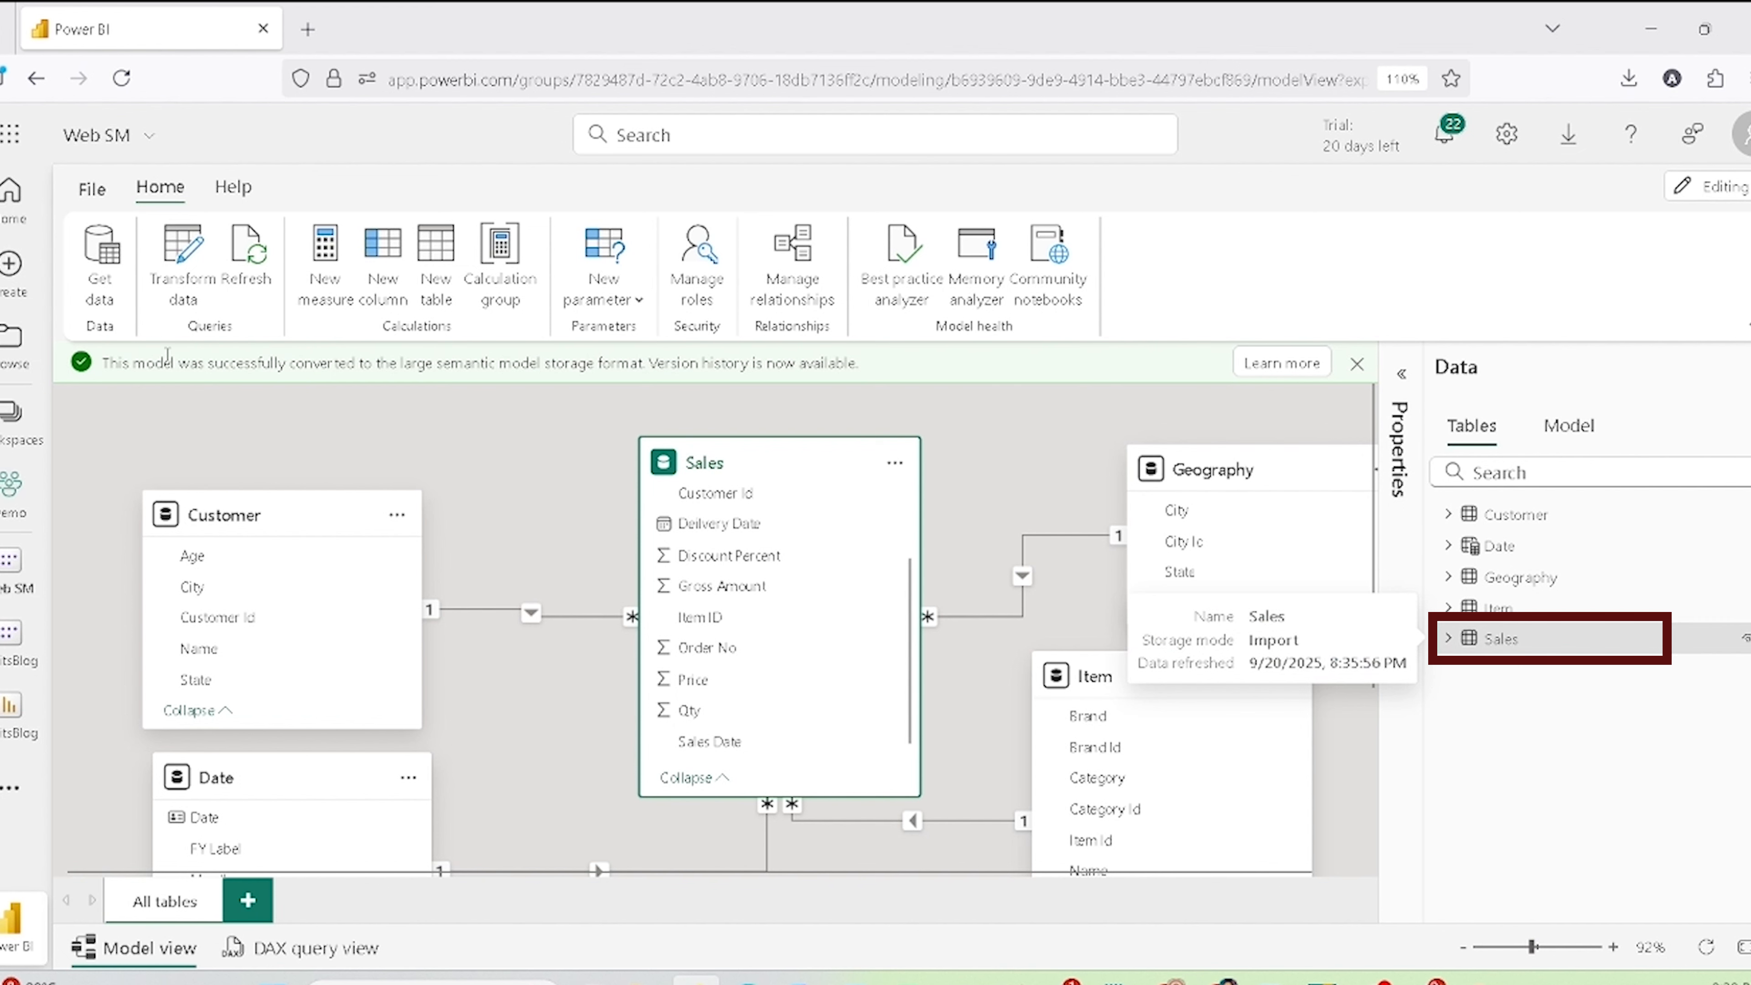
left_click(337, 312)
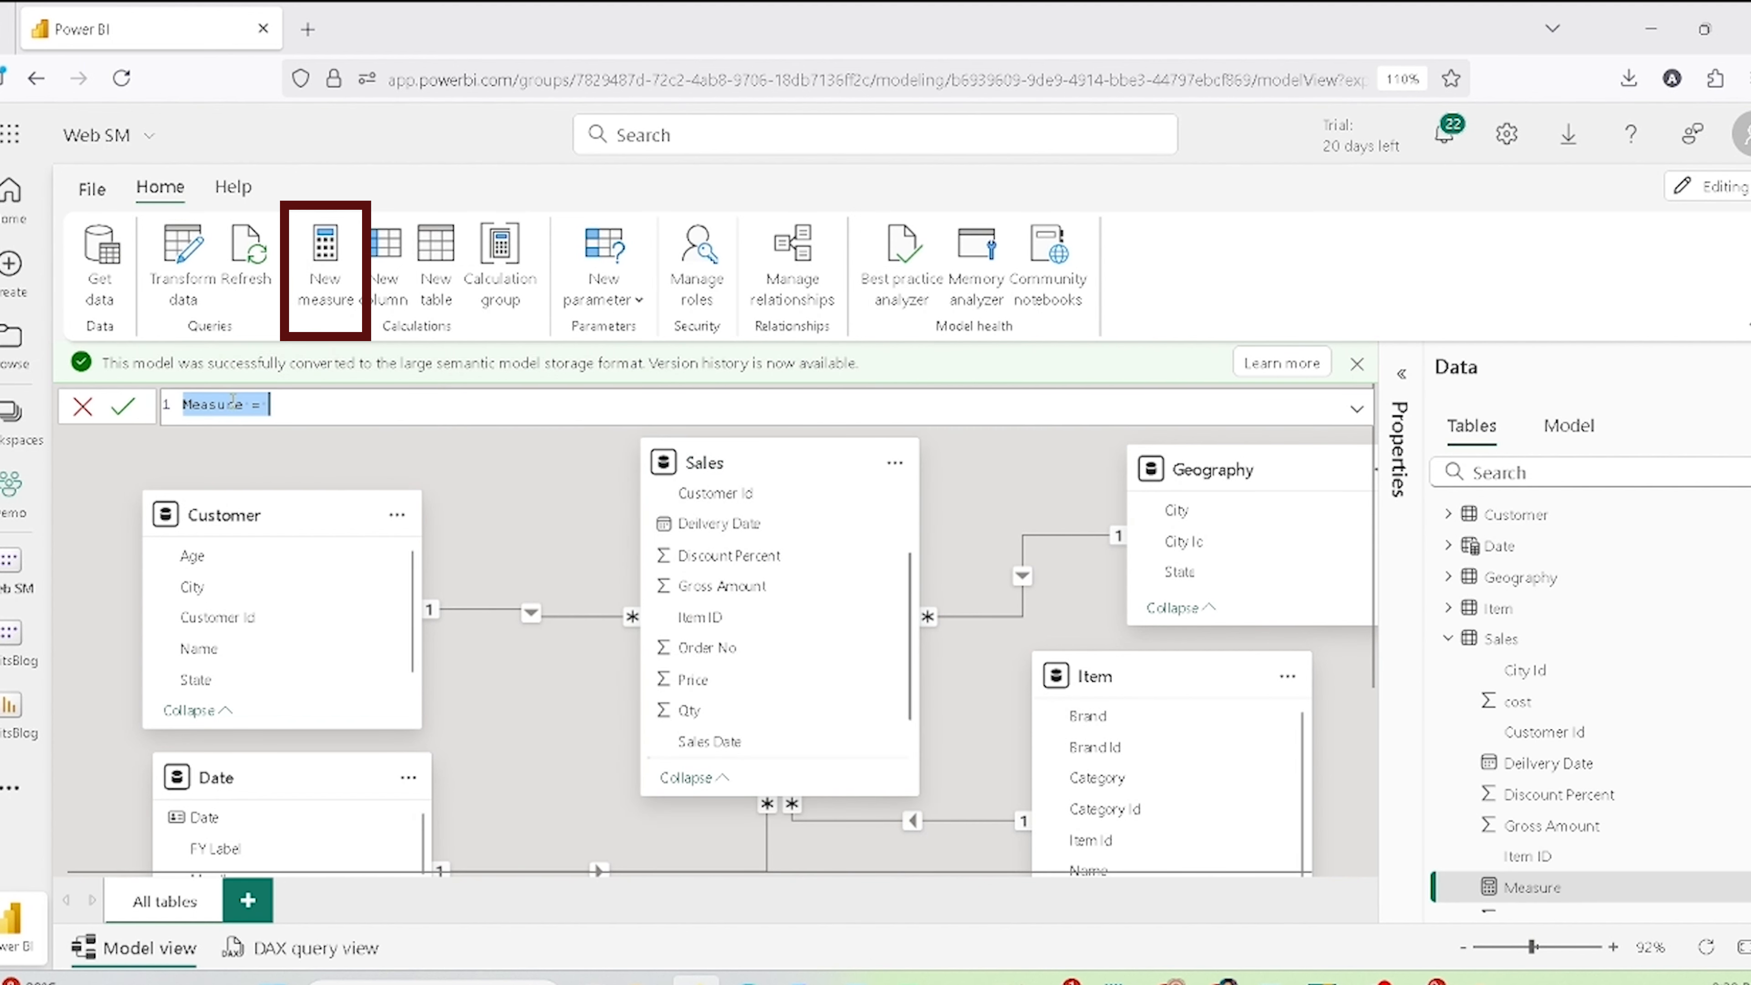
type("Gr")
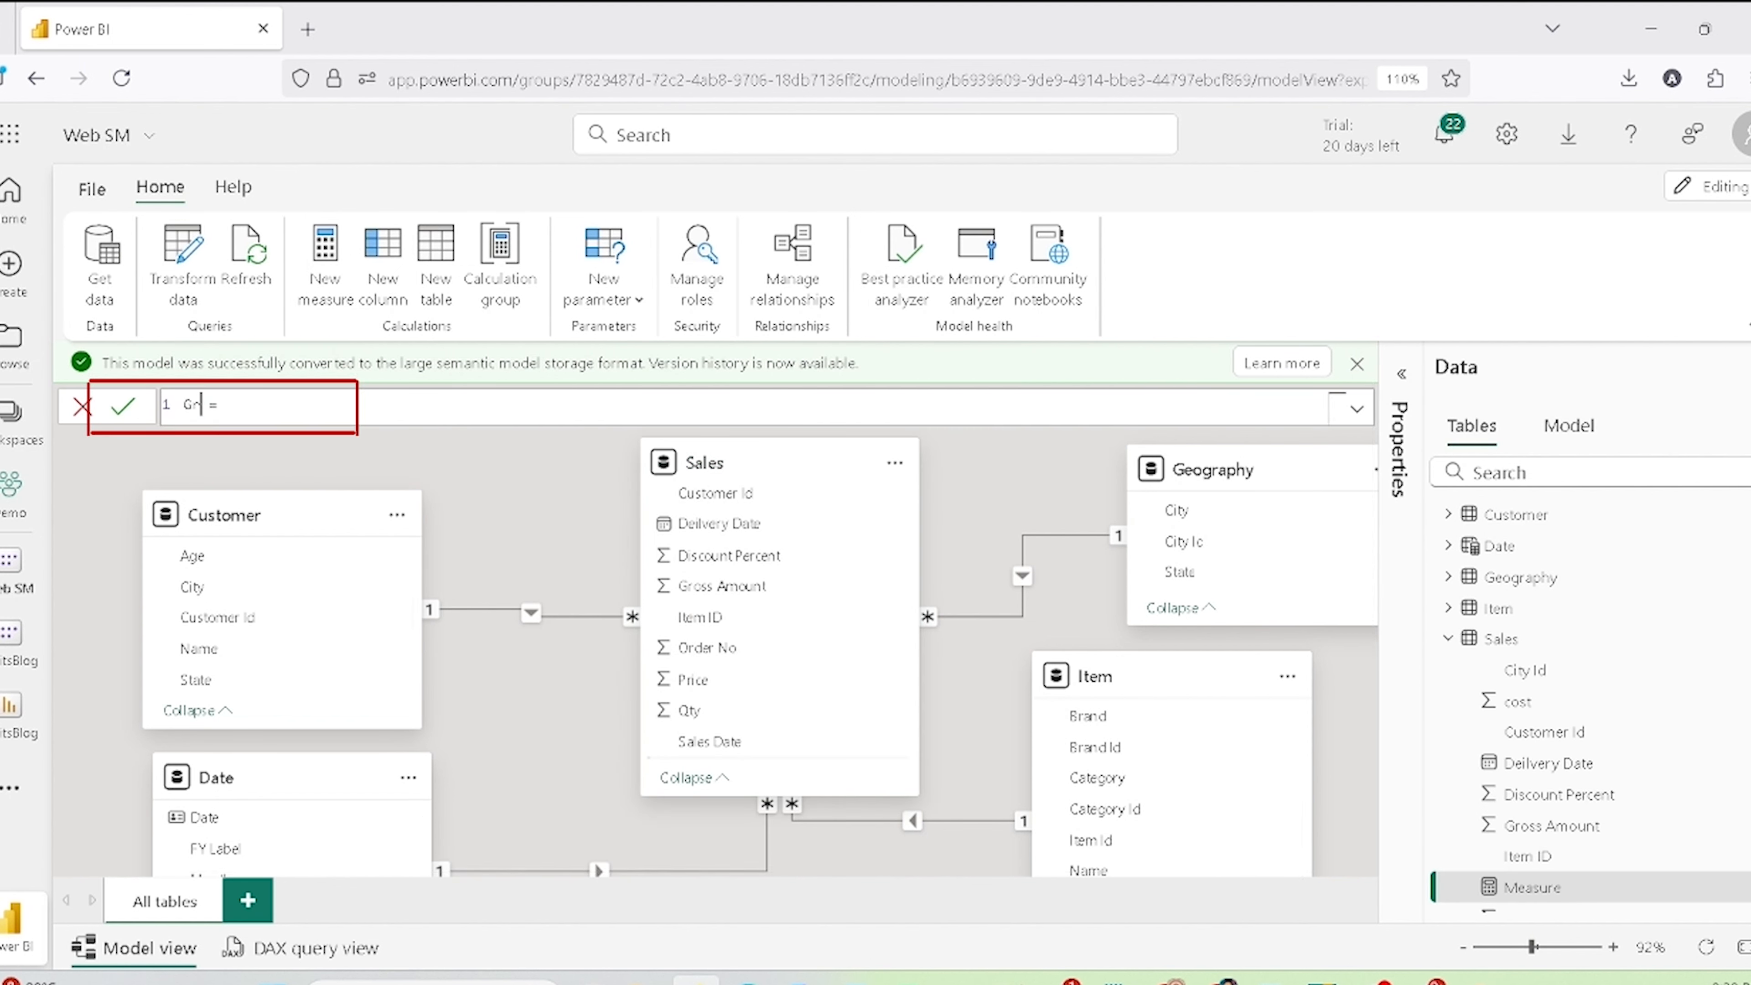
type("oss")
key("End")
type("Sum(gr")
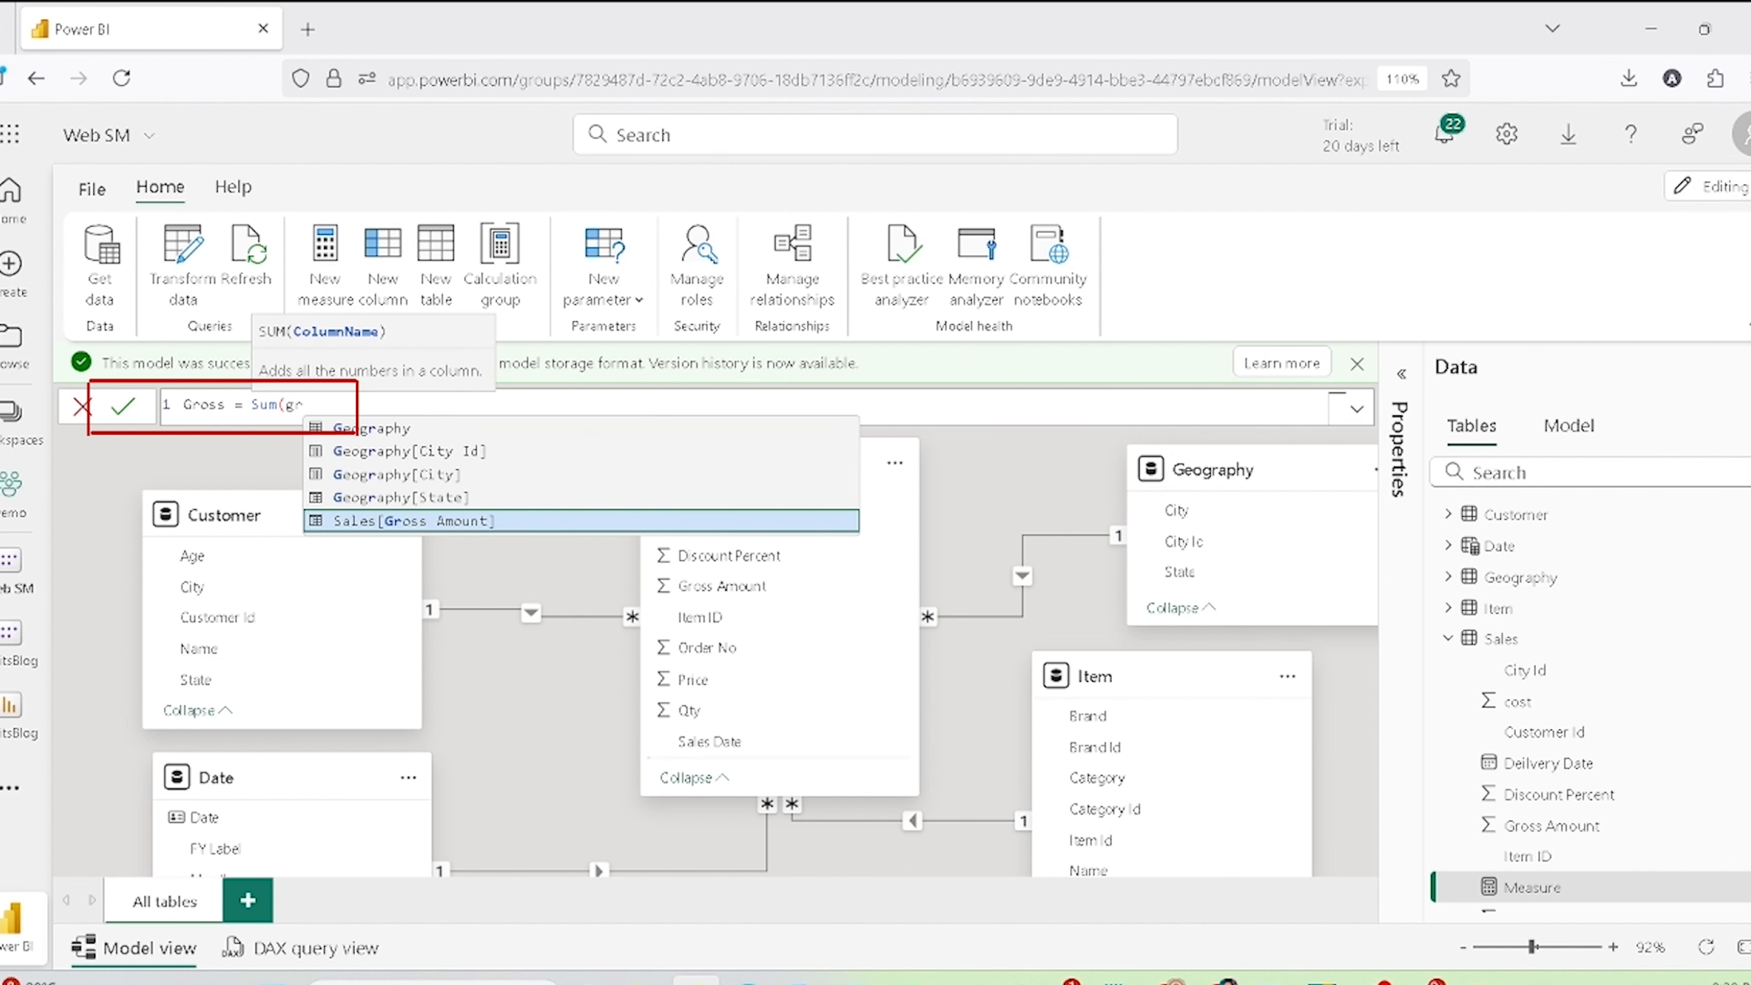
key("Tab")
type(")")
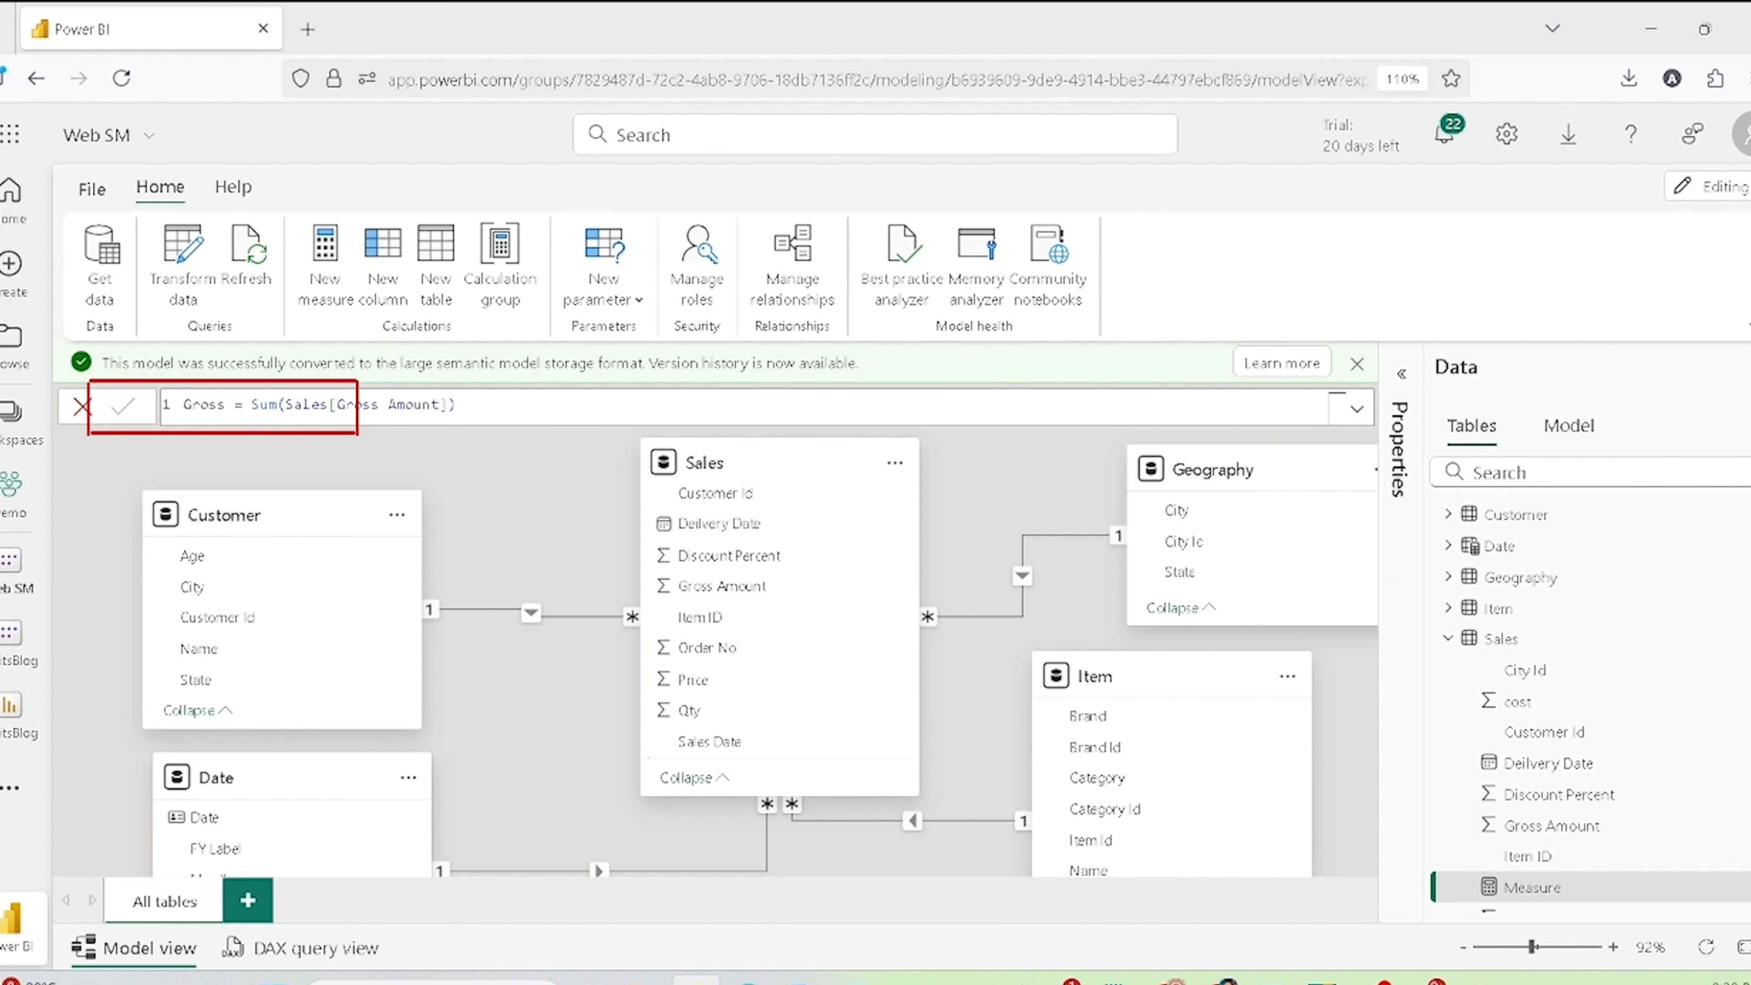
key("Return")
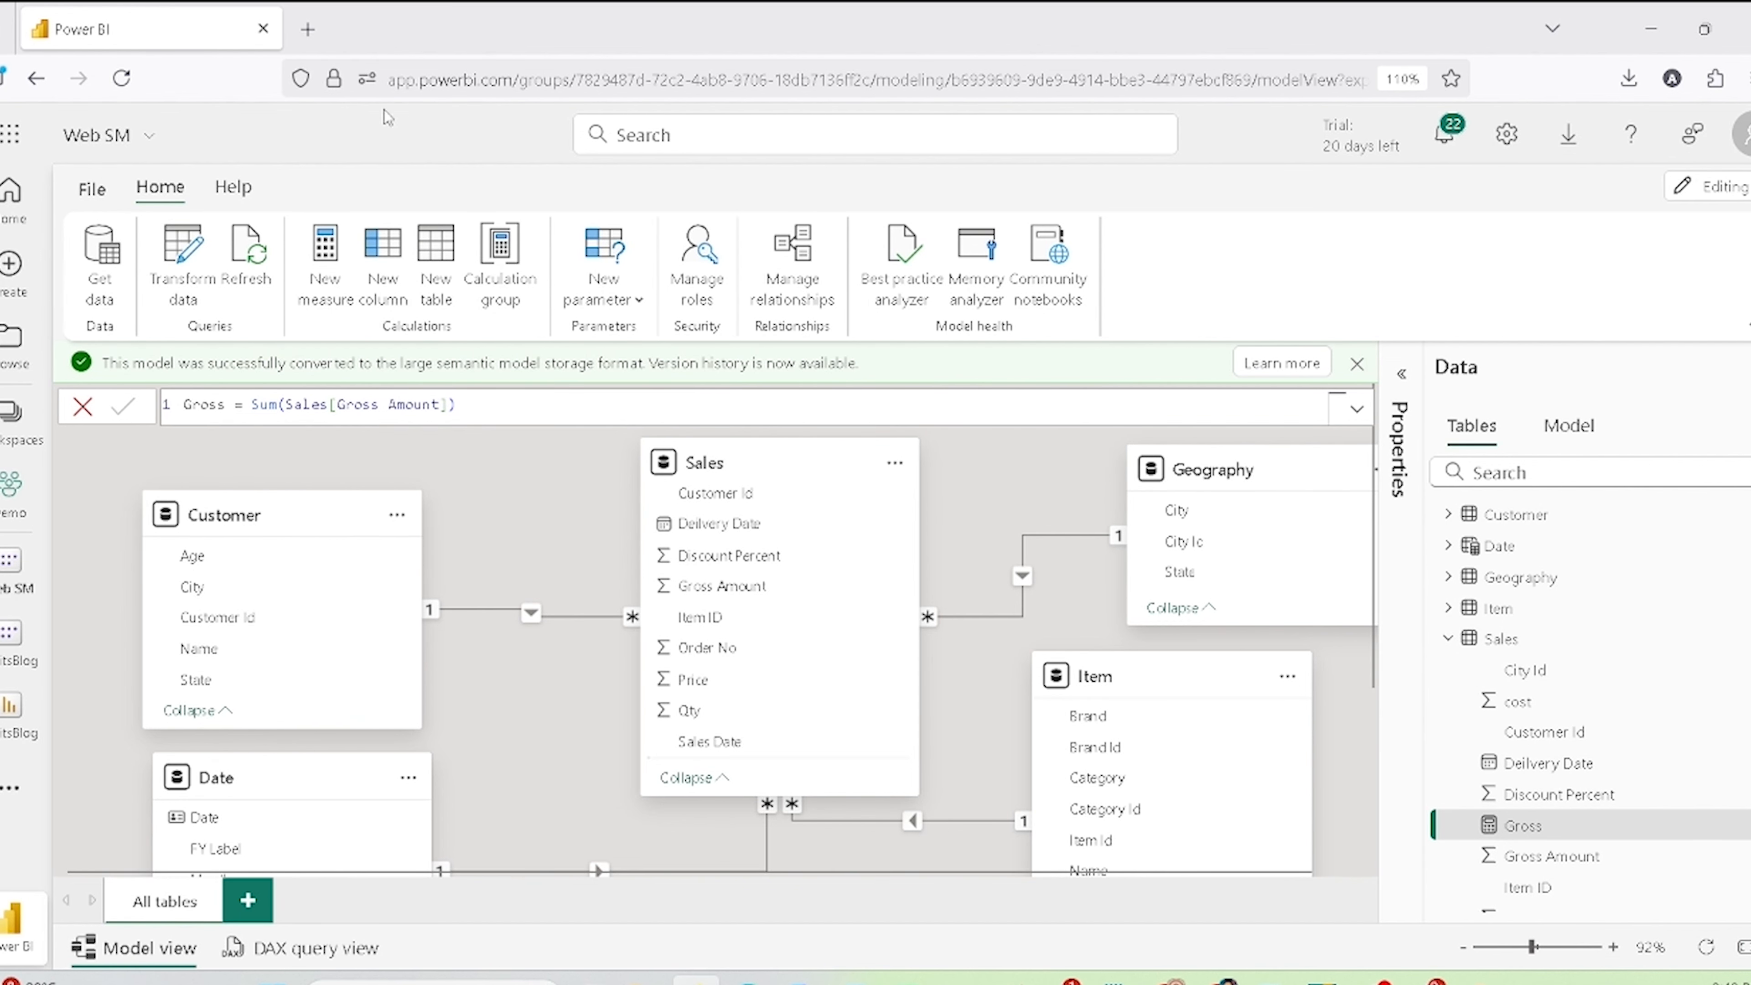
Step: Create a new report from the model with an enlarged table visual showing Item's Brand and the Sales measure Gross
left_click(92, 192)
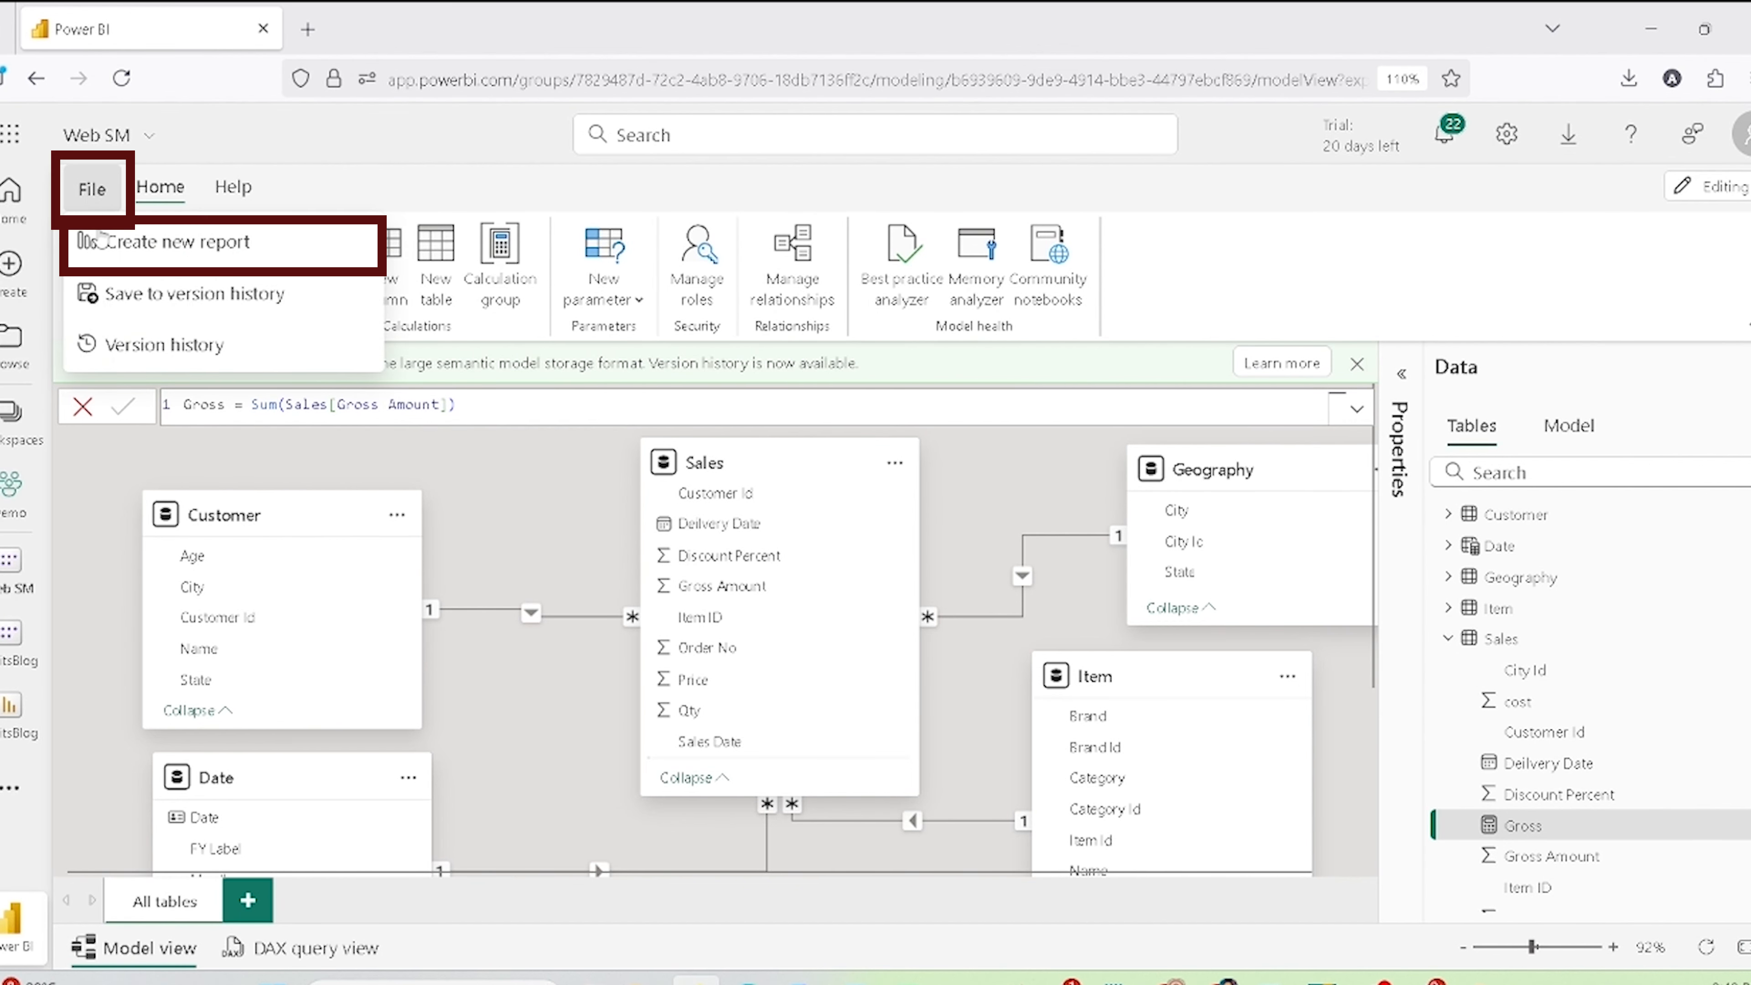
left_click(115, 254)
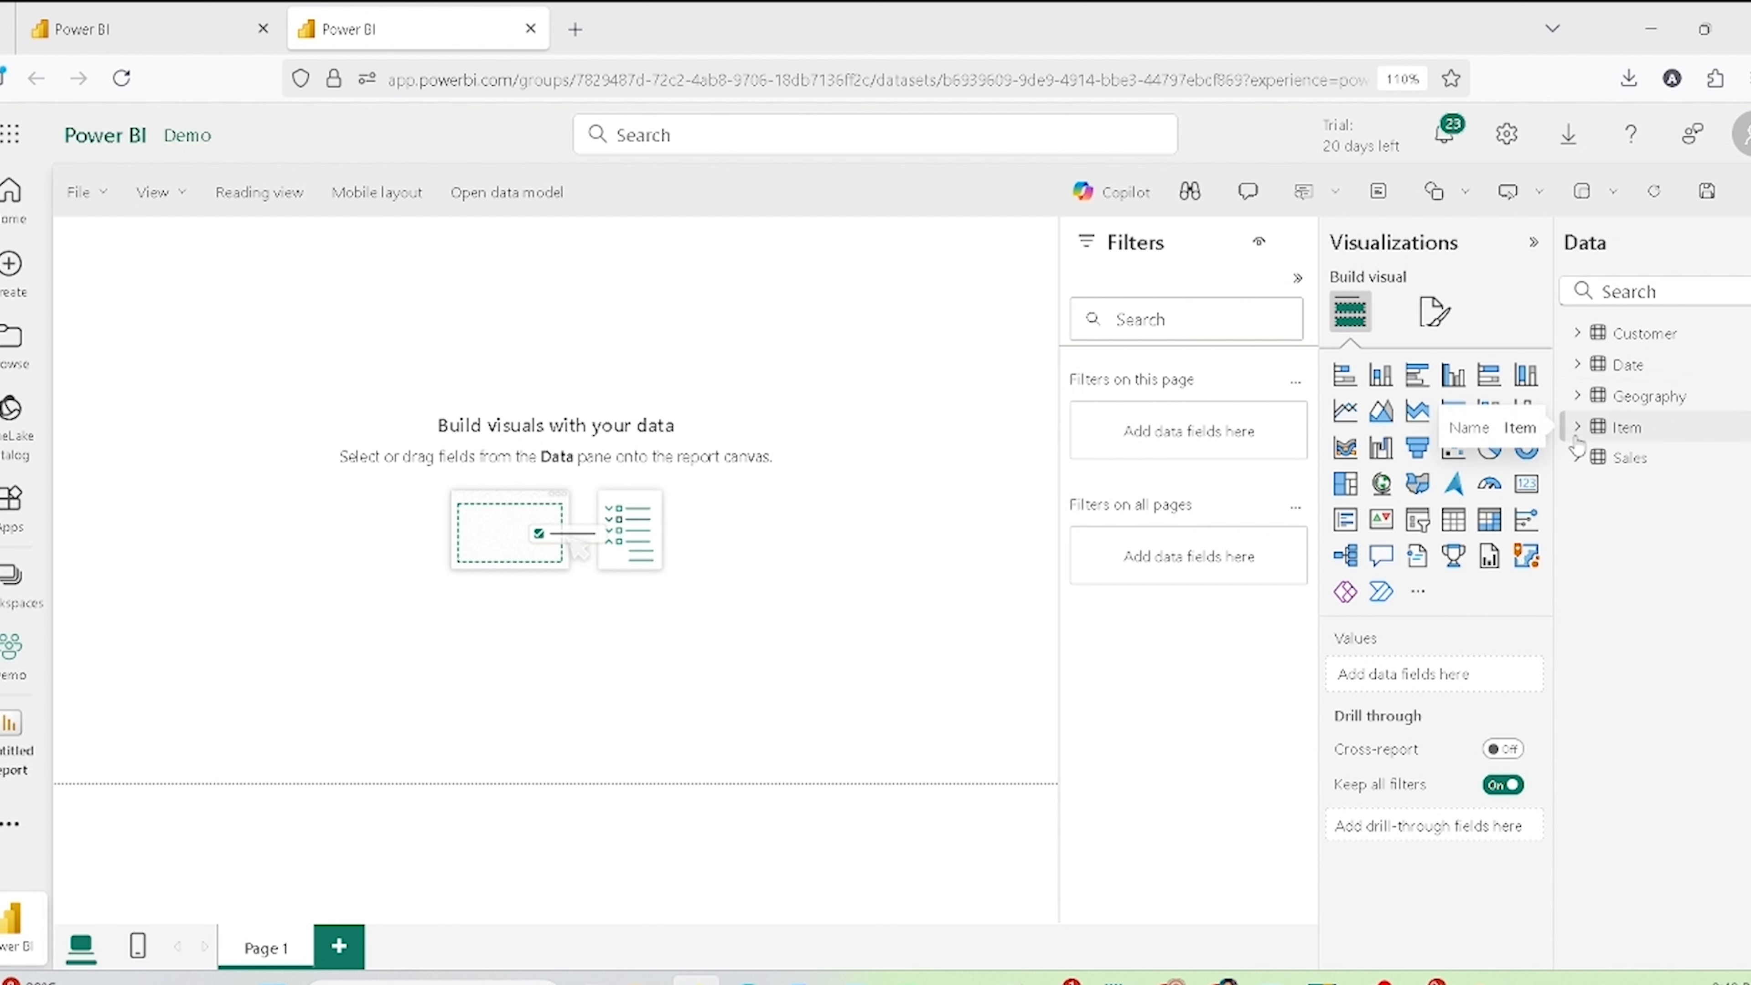
left_click(1605, 439)
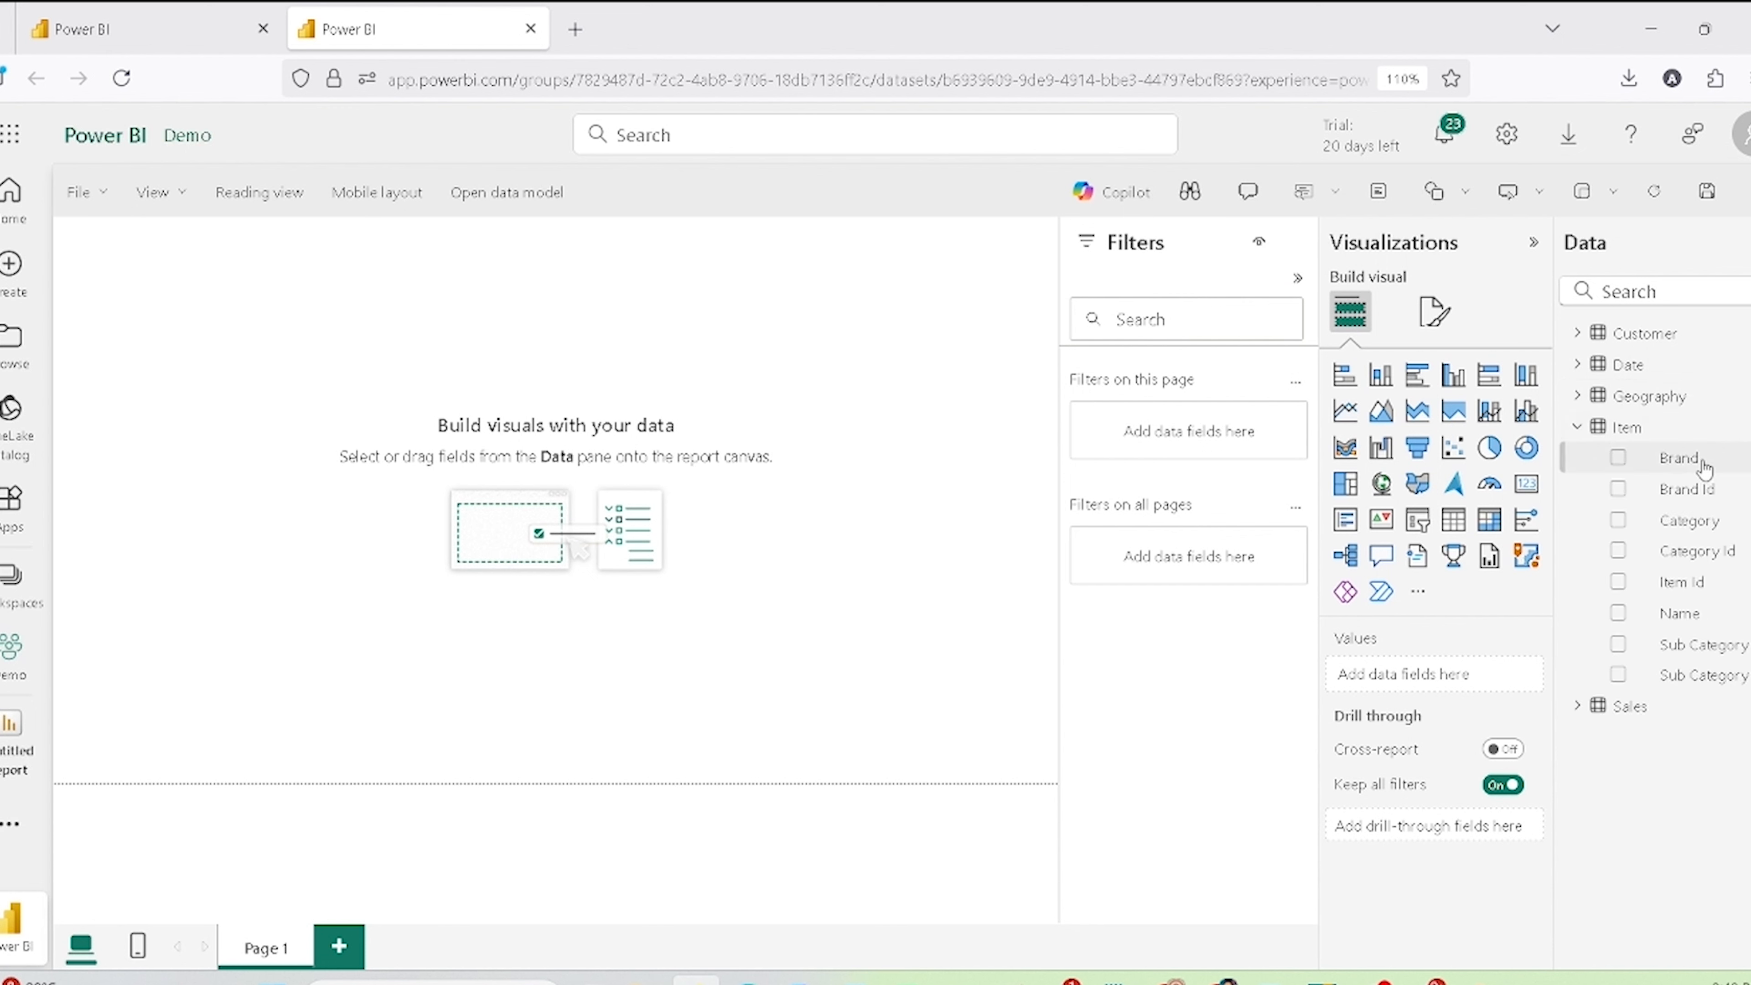
left_click_drag(1701, 458, 275, 359)
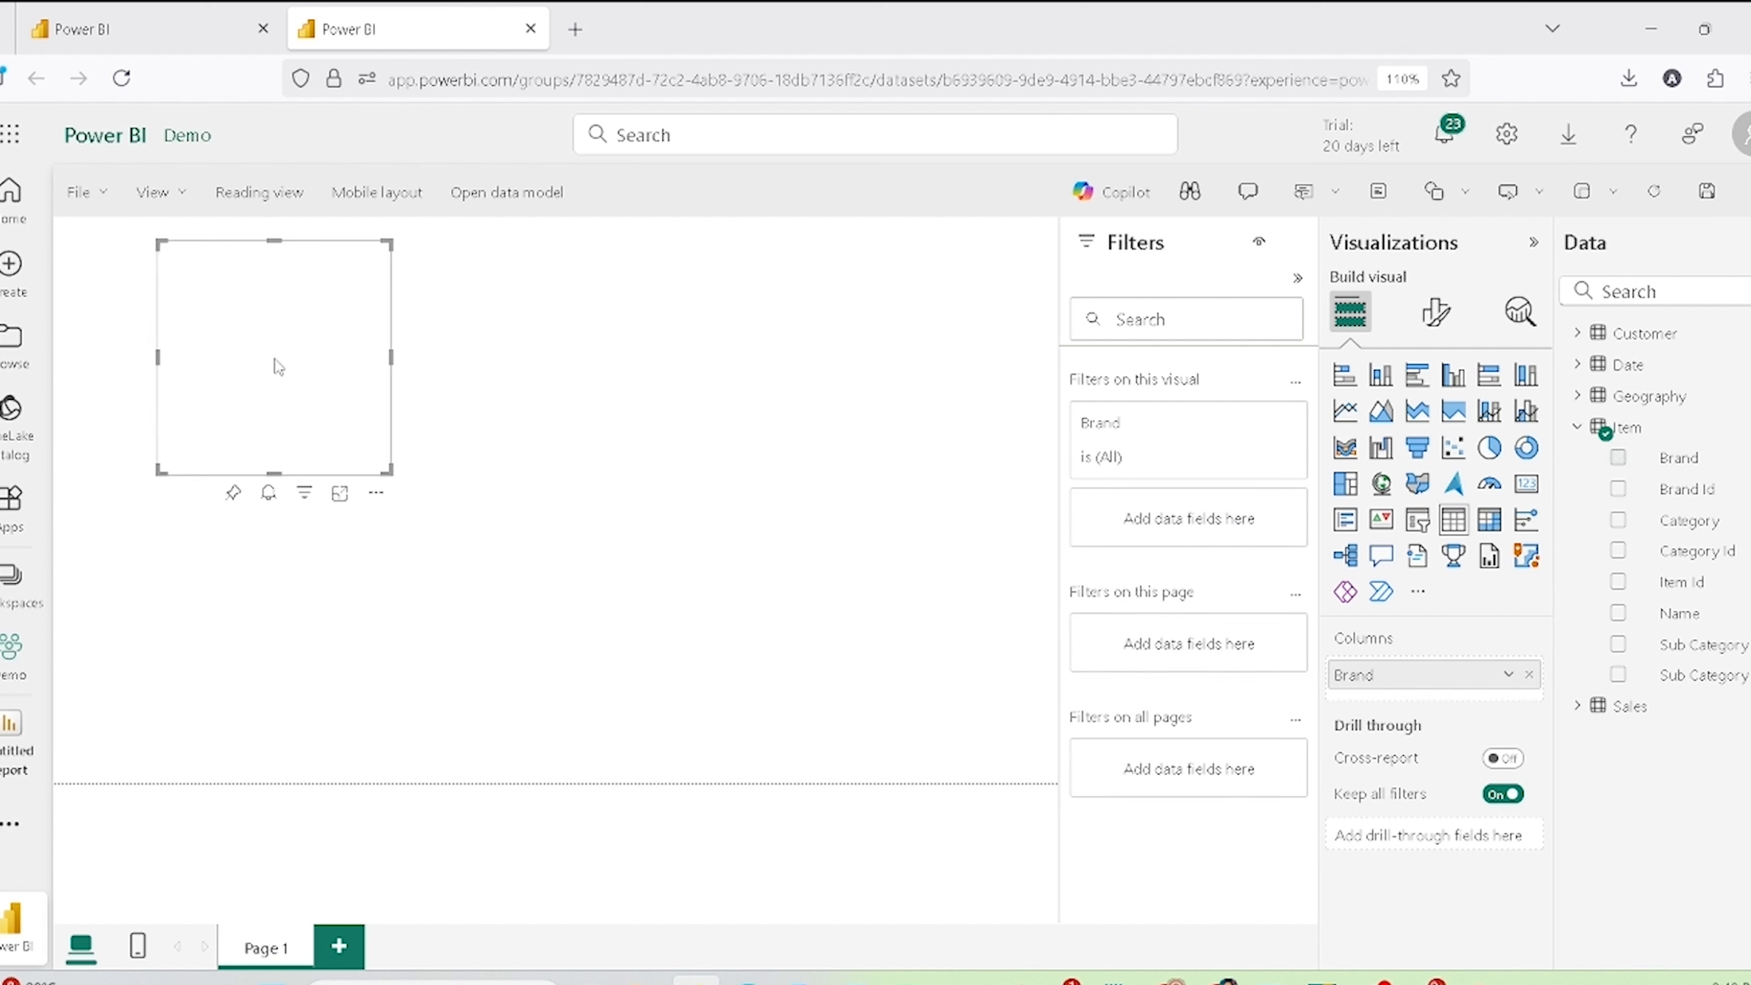
left_click(1582, 714)
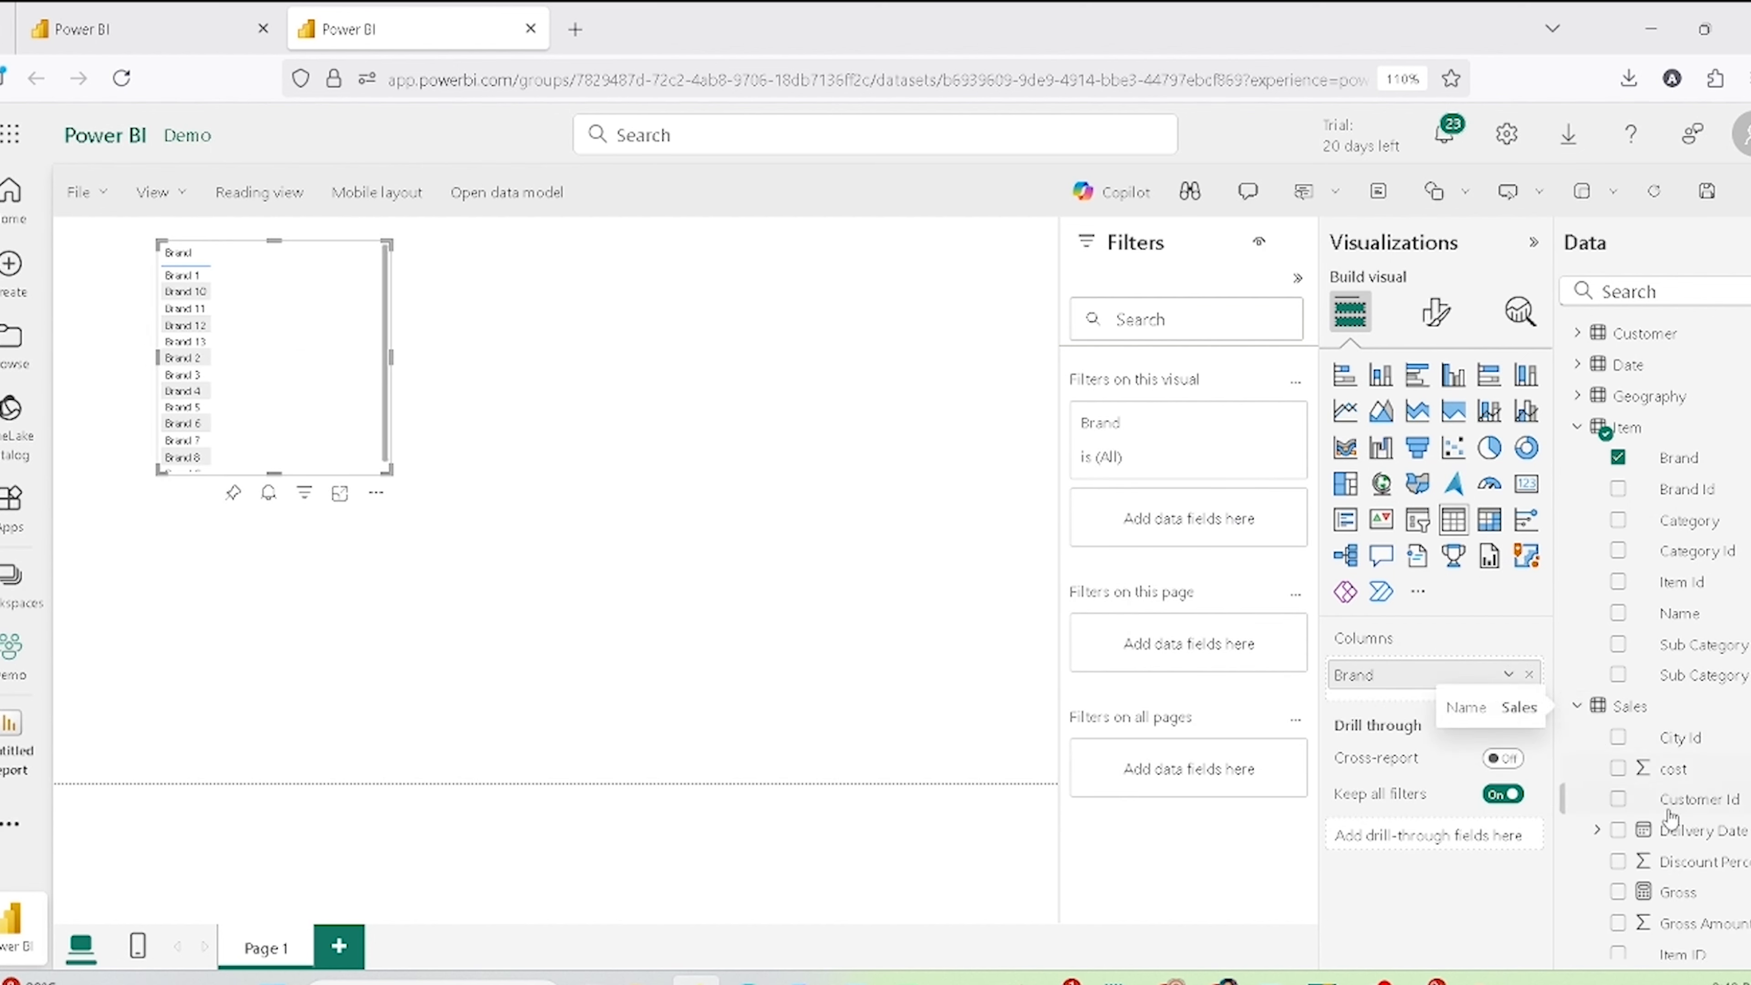
left_click_drag(1679, 896, 302, 336)
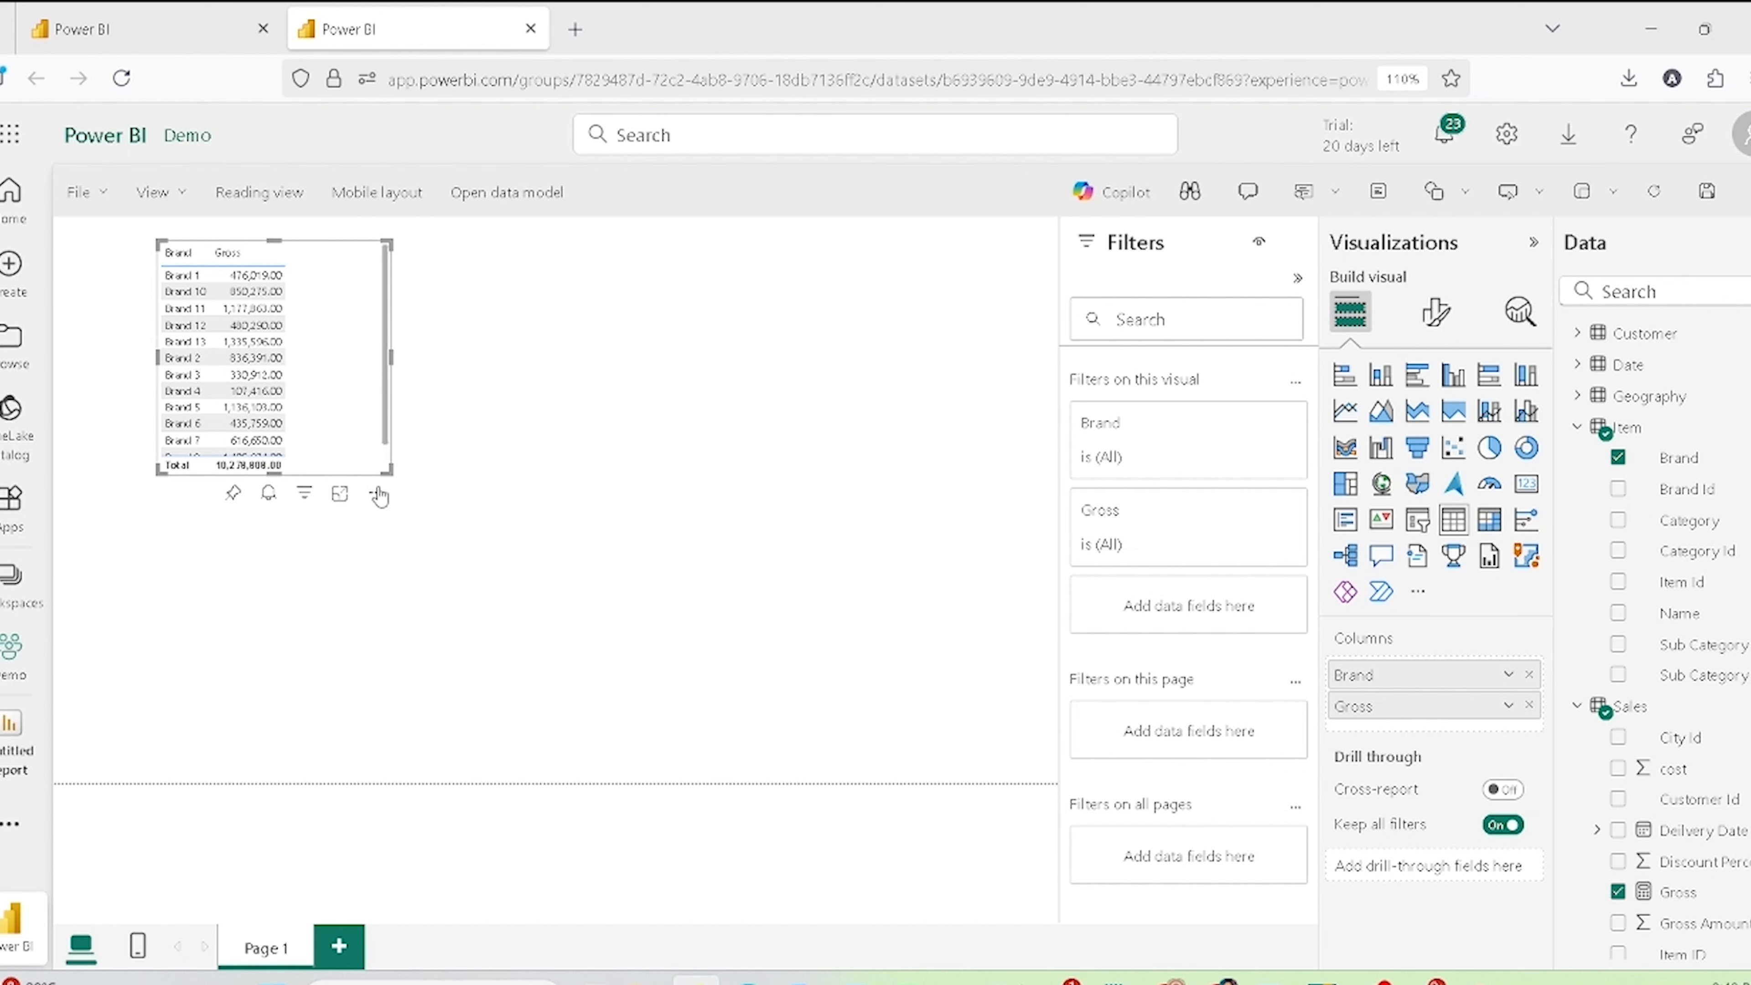
left_click_drag(391, 473, 513, 625)
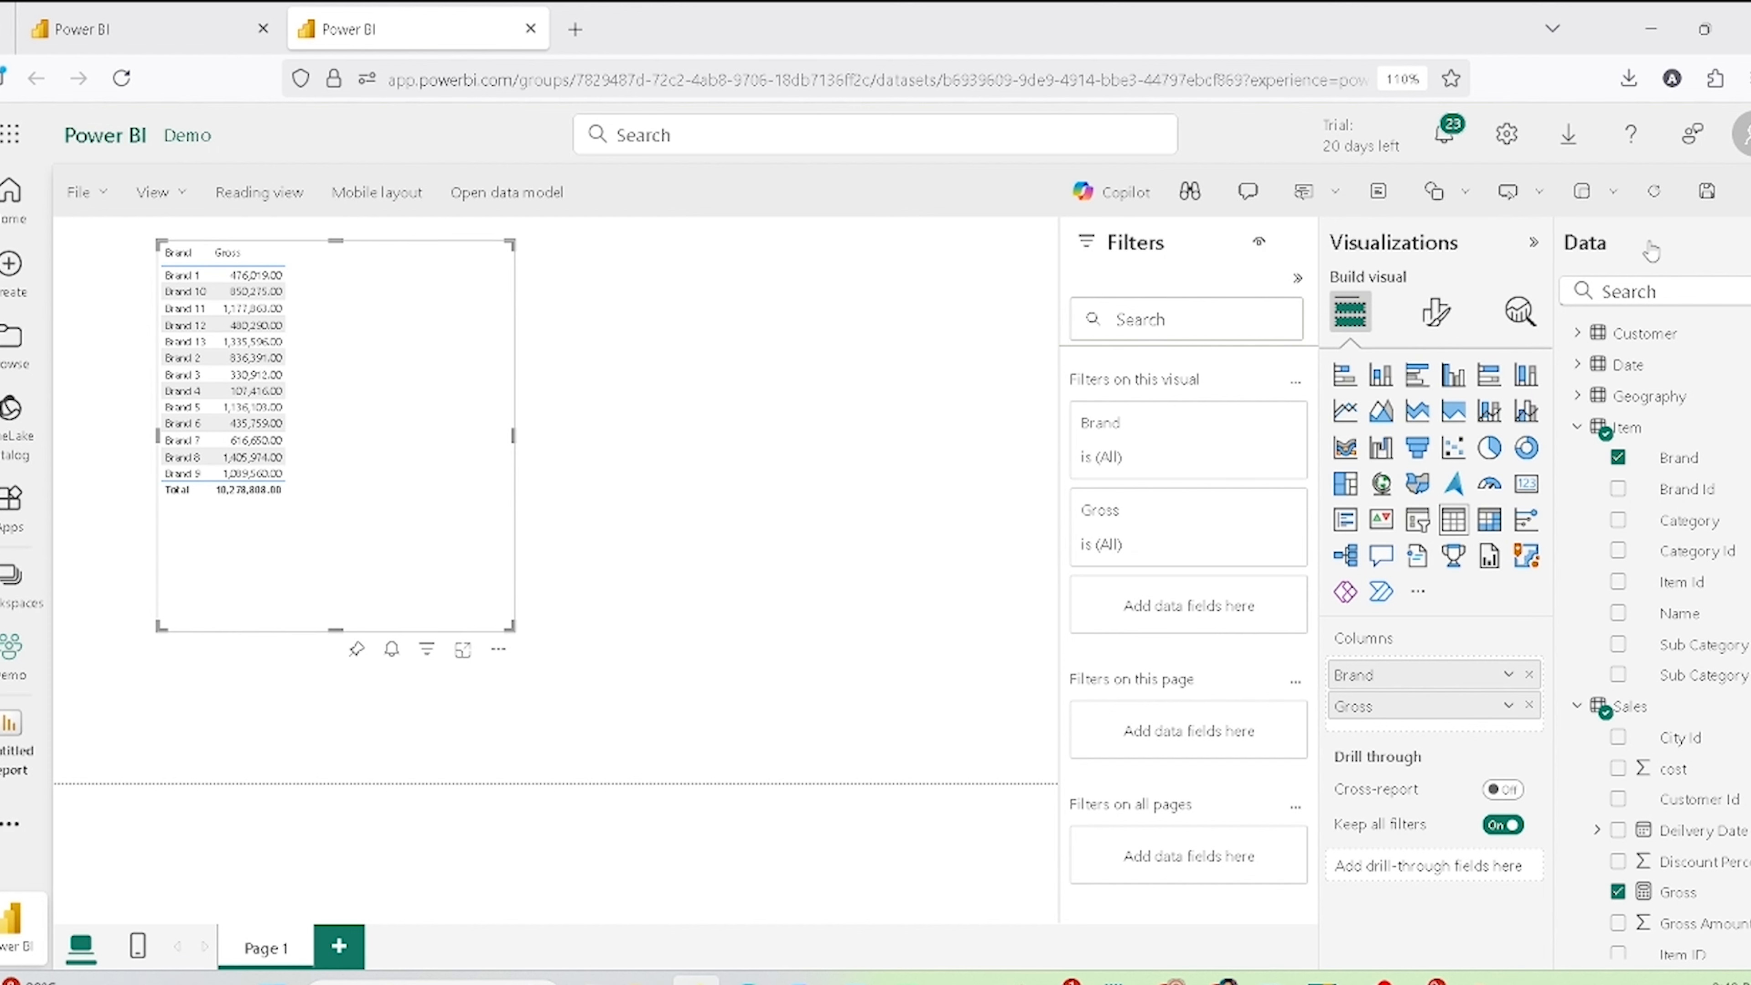
Step: Save the report as Web Auth Report 01 in the Demo workspace and return to the Web SM model
left_click(1707, 191)
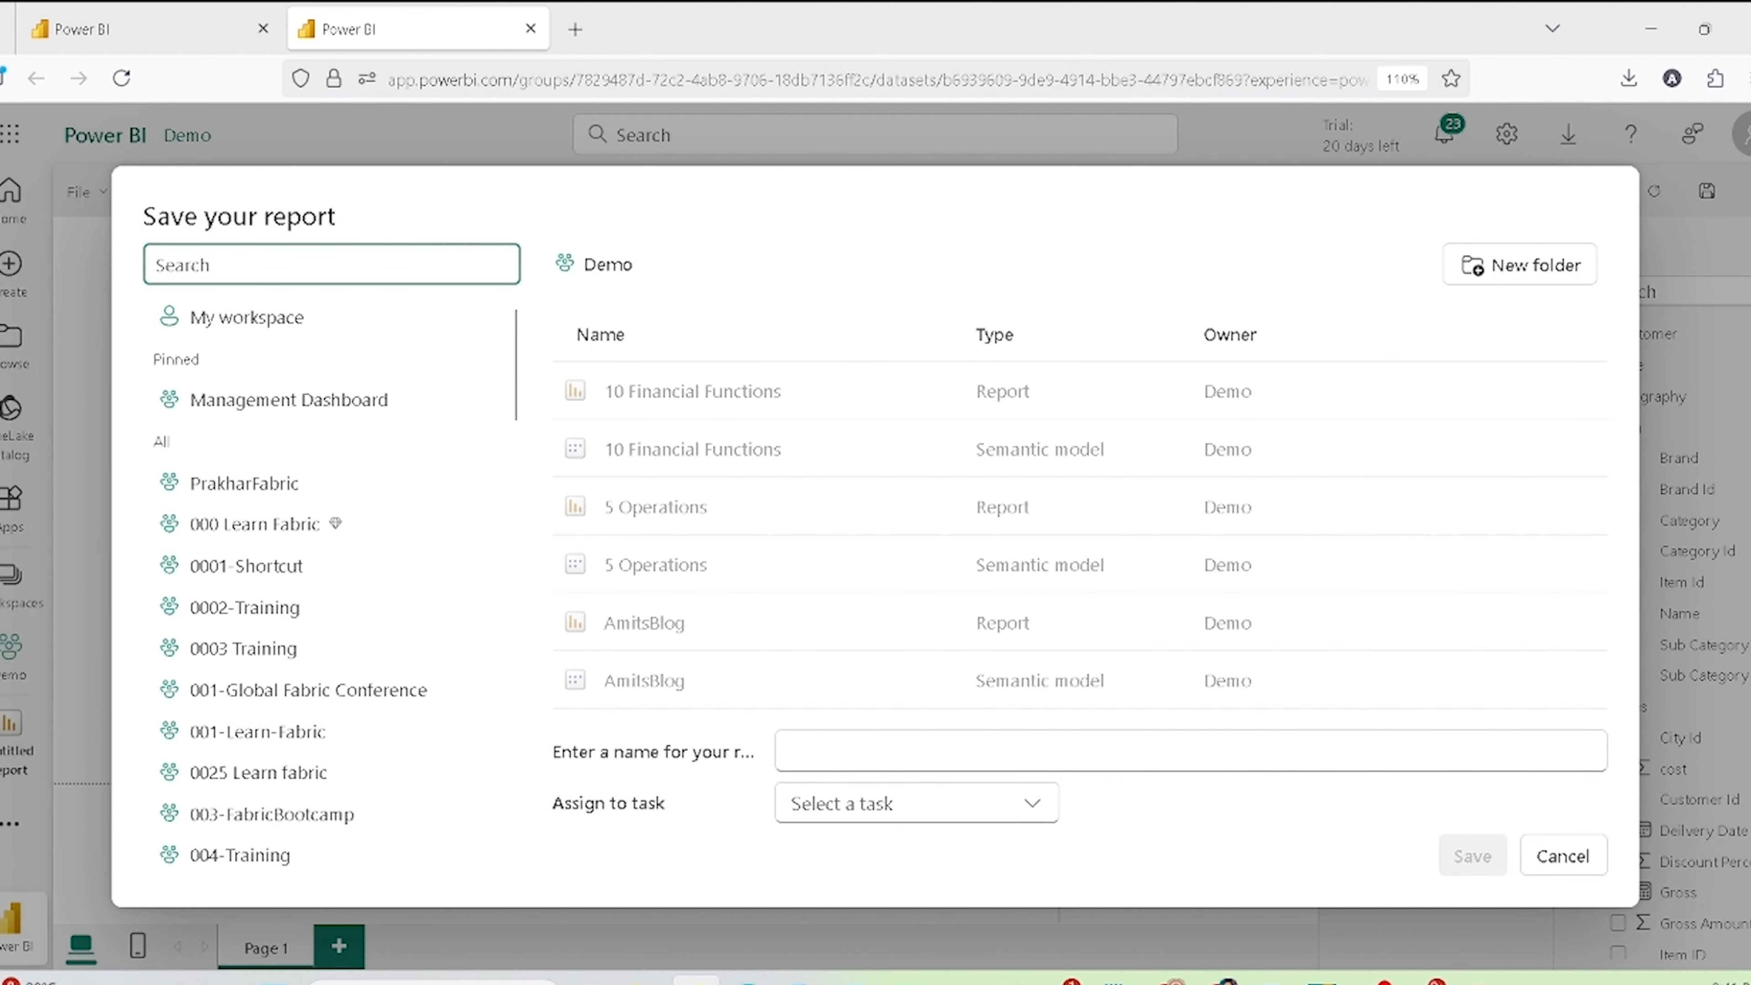
type("demo")
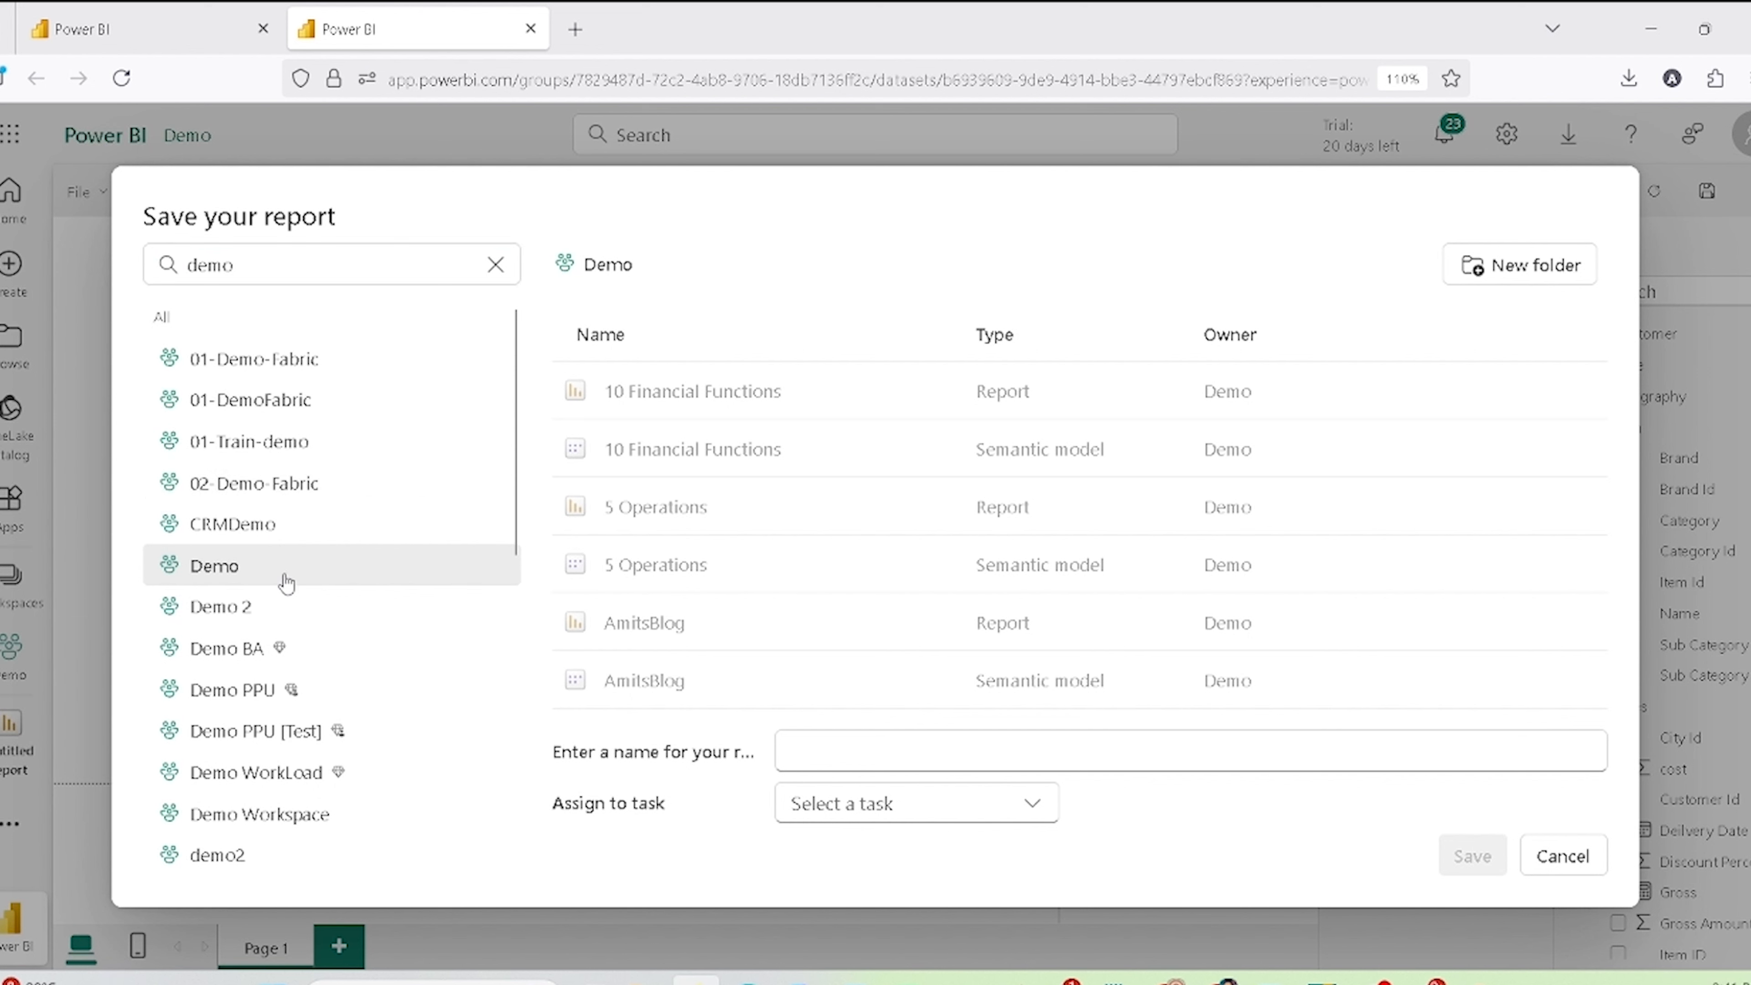
left_click(843, 765)
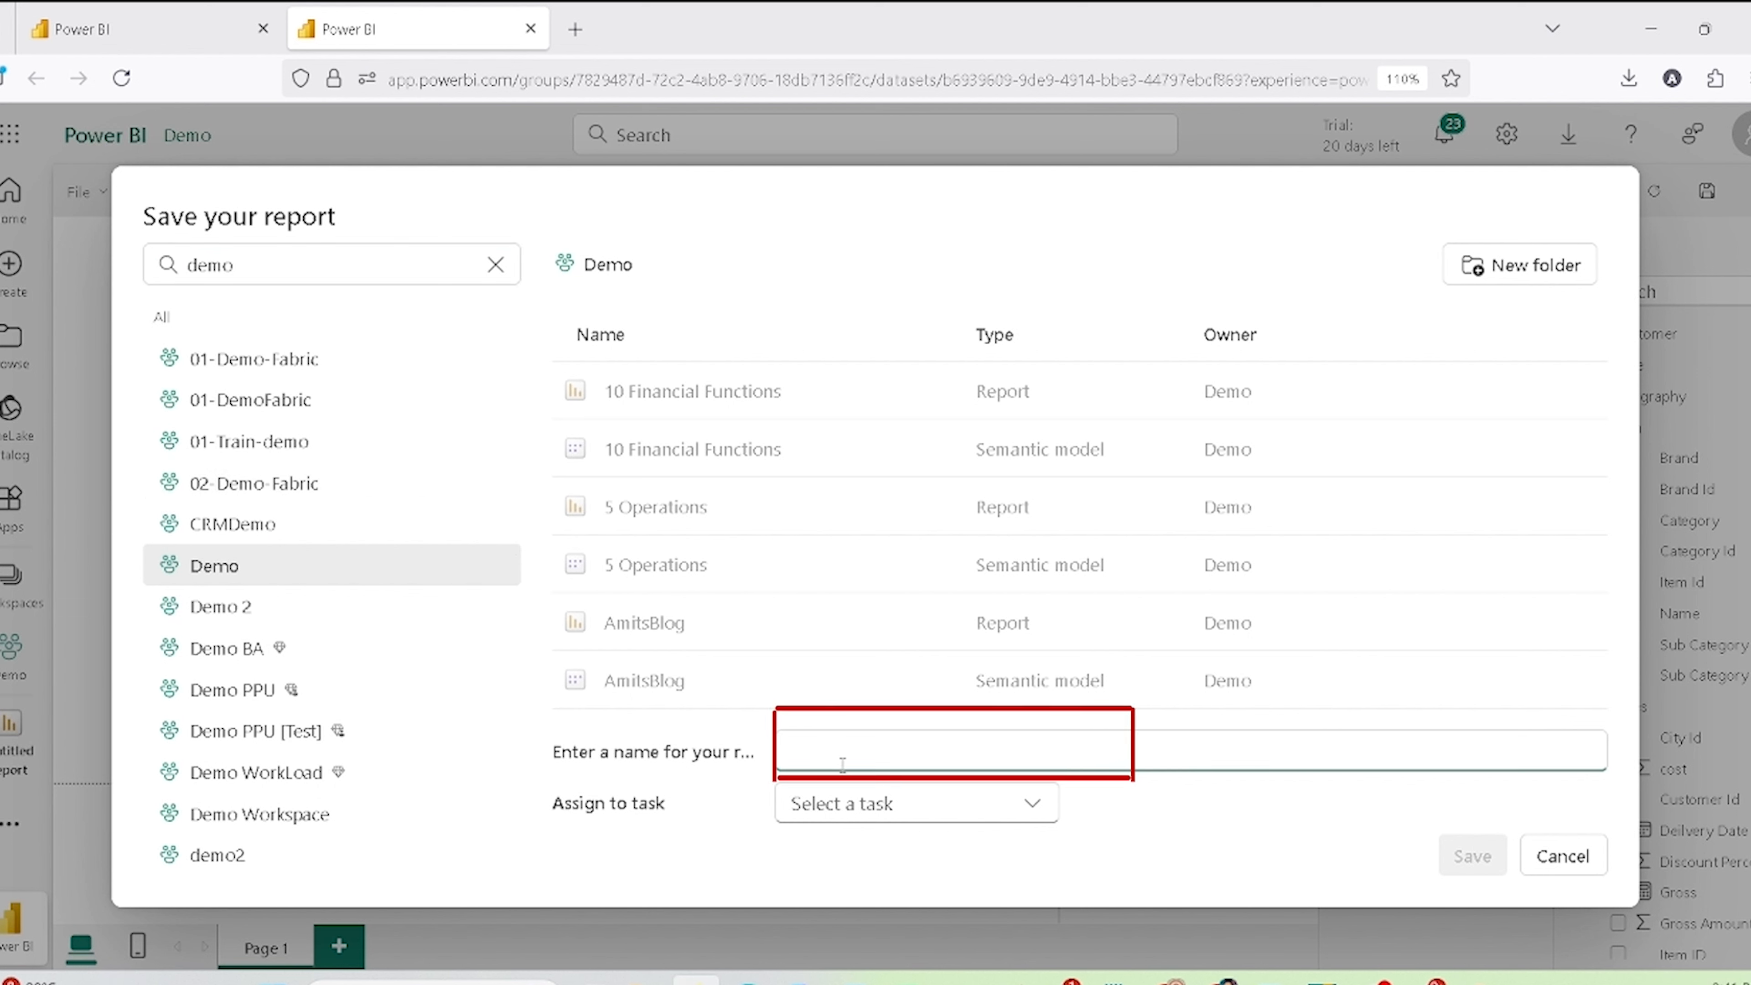
type("Web Auth Repor")
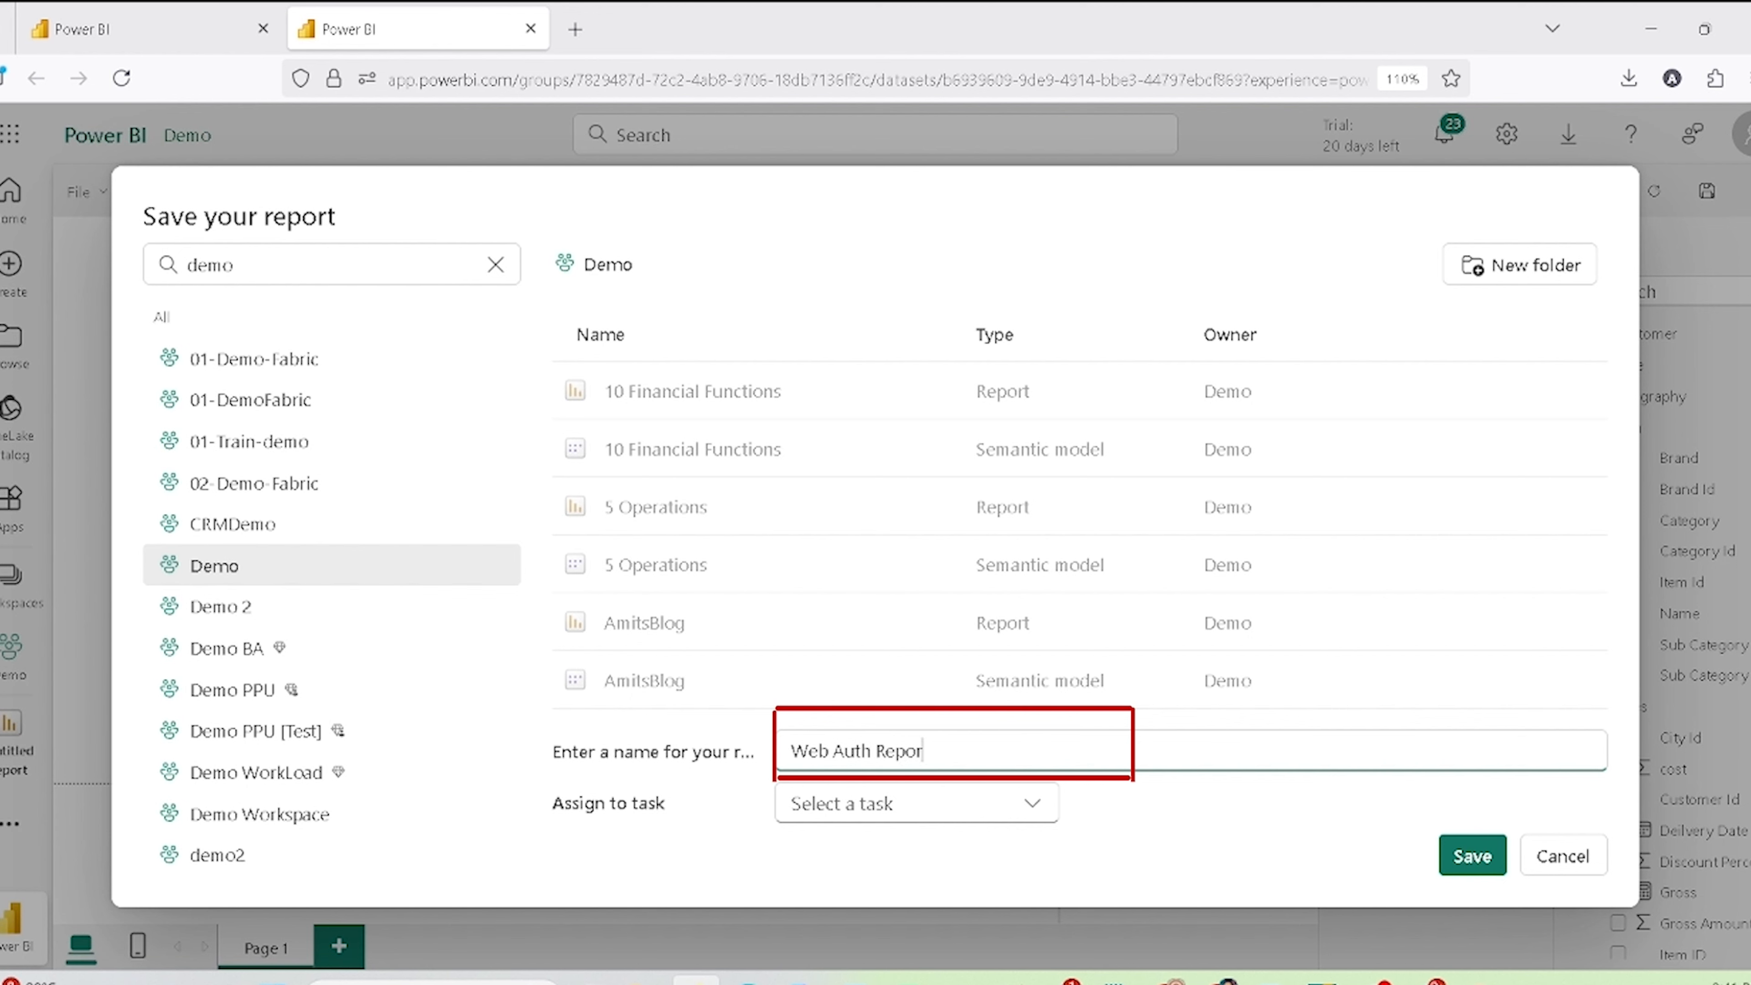
type("t 01")
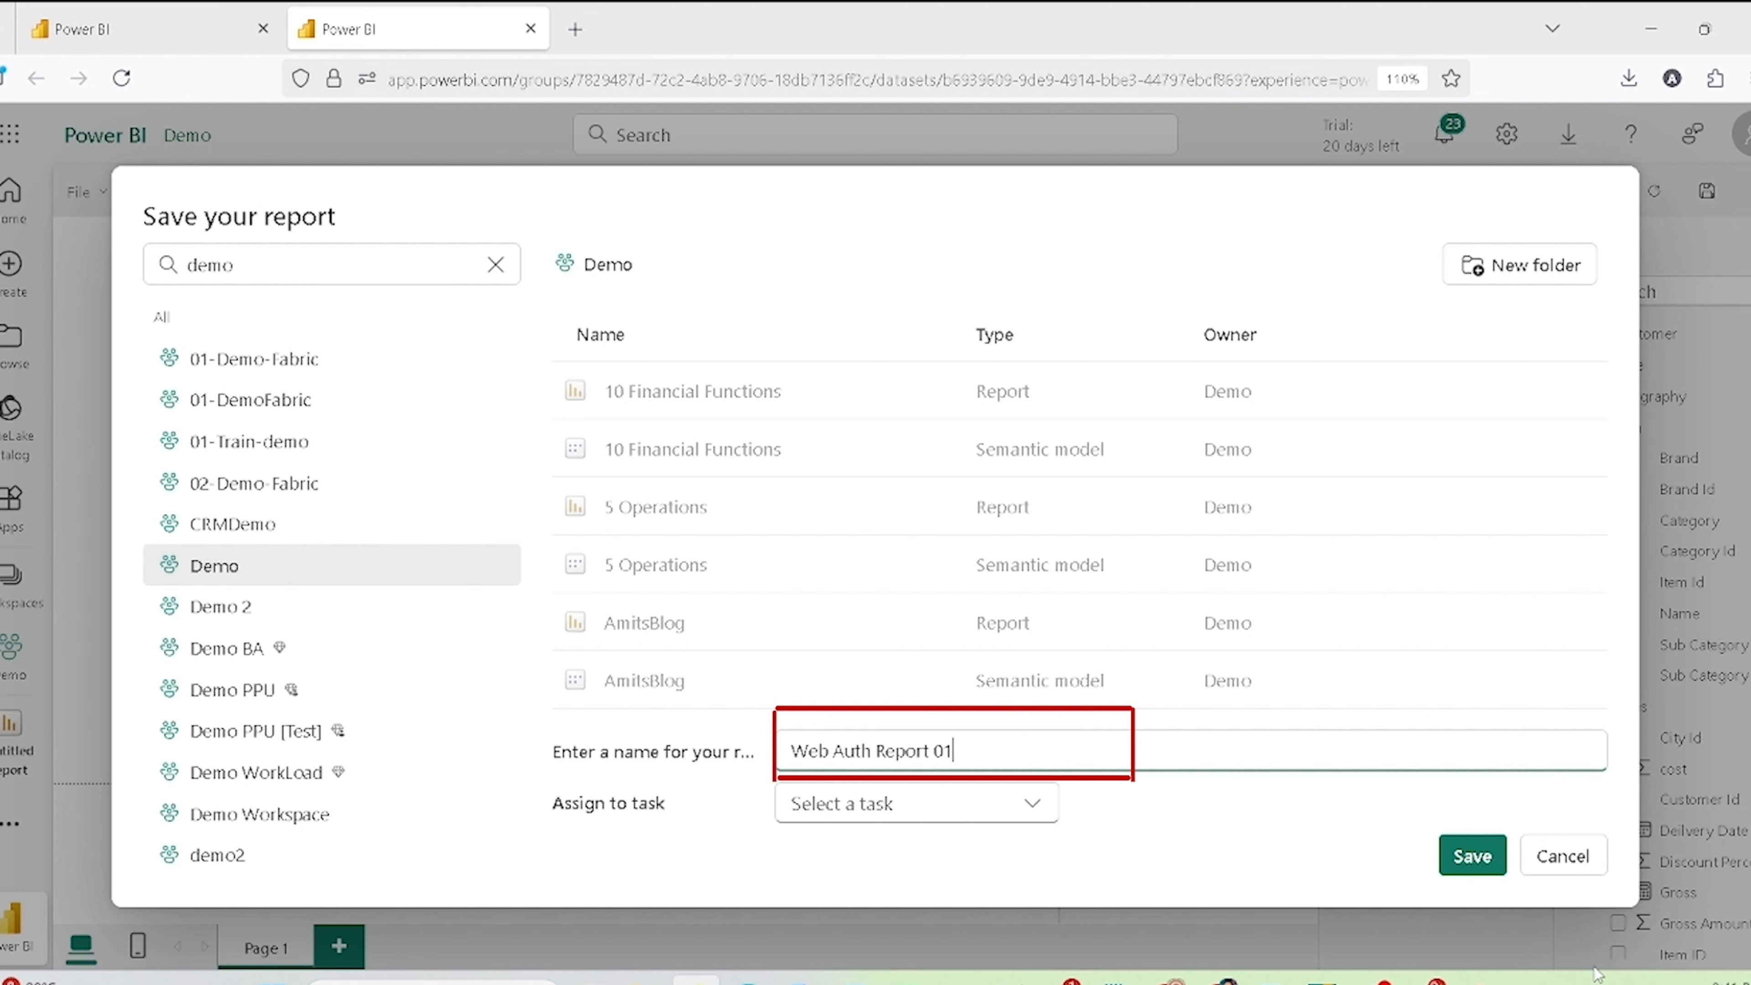
left_click(1472, 856)
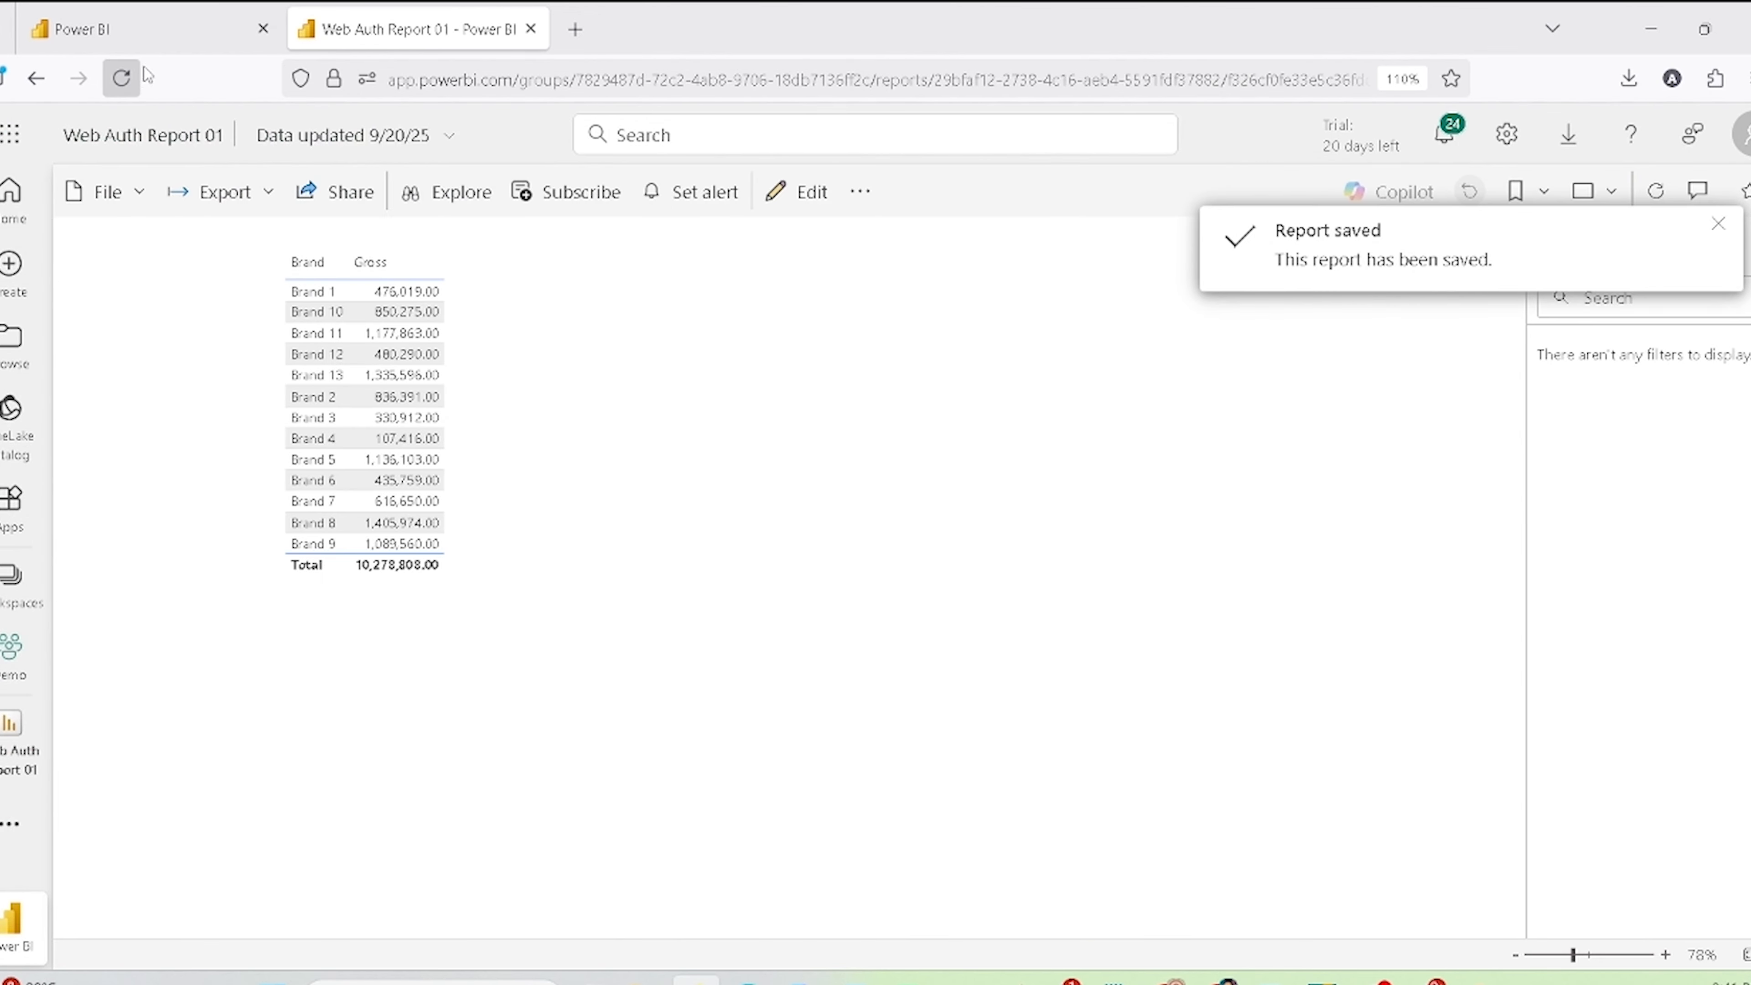
left_click(152, 43)
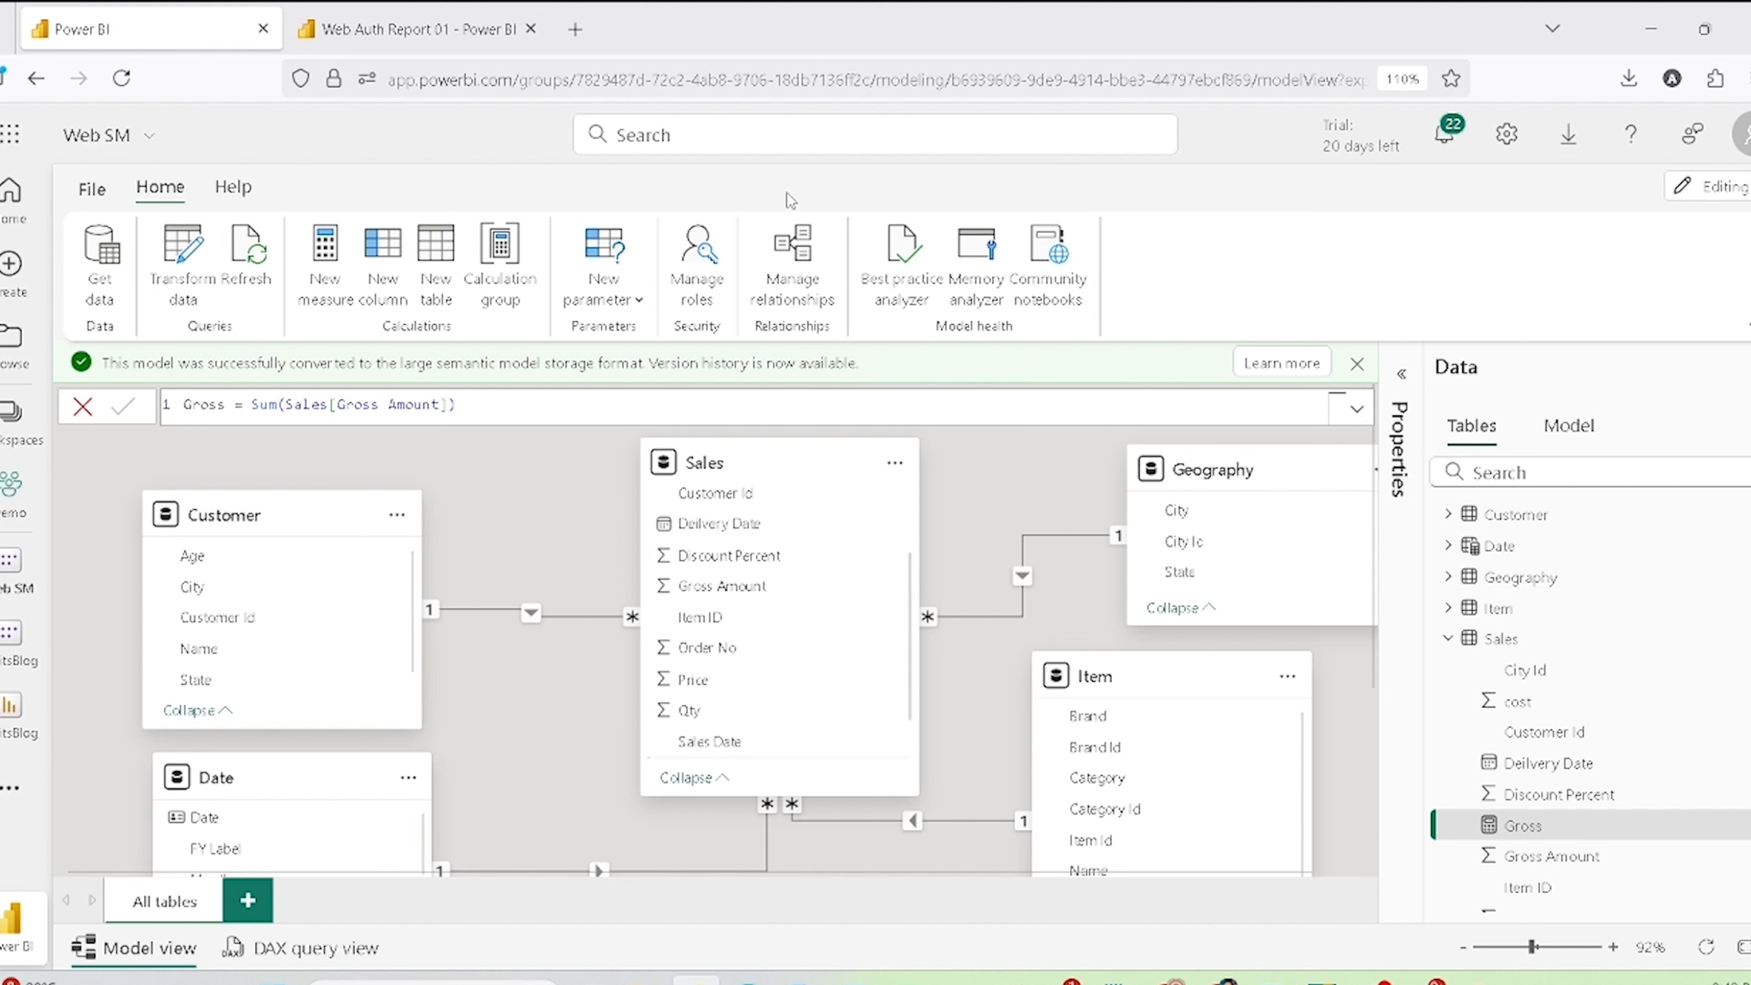